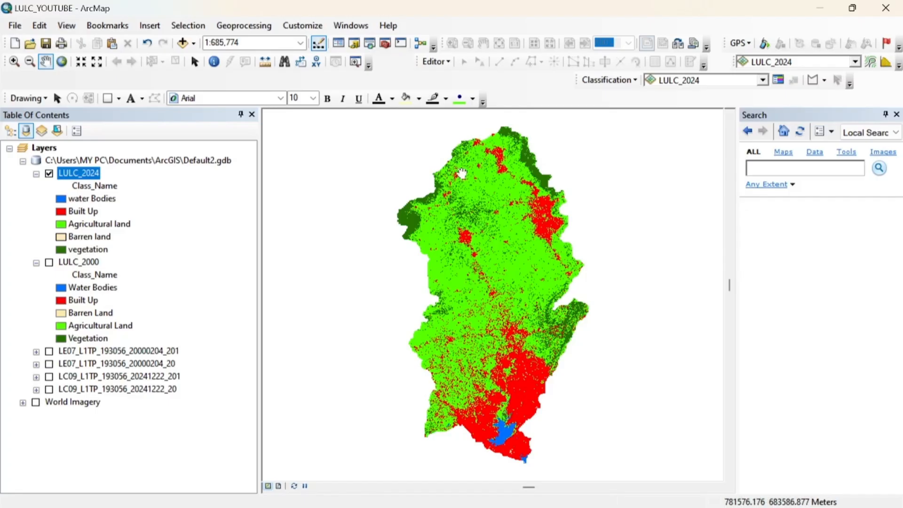
Step: Switch to the browser to look over the YouTube channel's videos, and return to ArcMap
{"action": "mouse_move", "coordinate": [247, 506]}
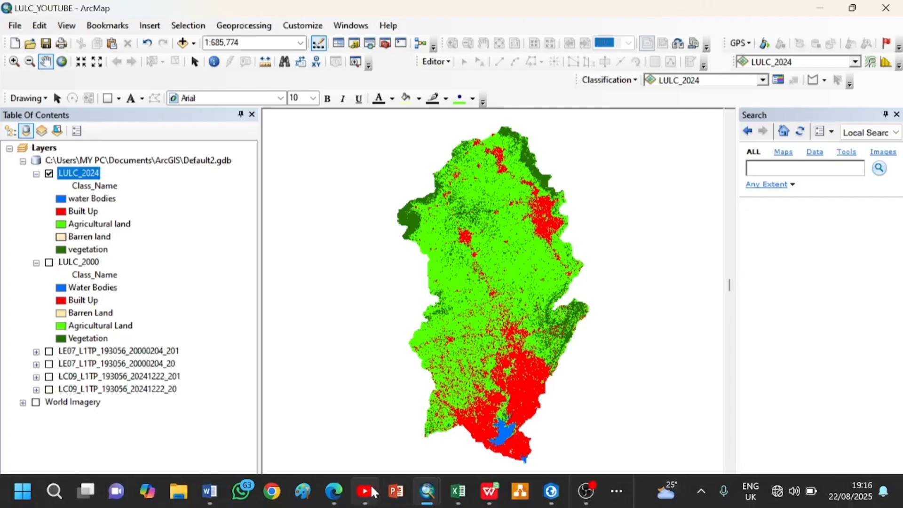
{"action": "mouse_move", "coordinate": [373, 491]}
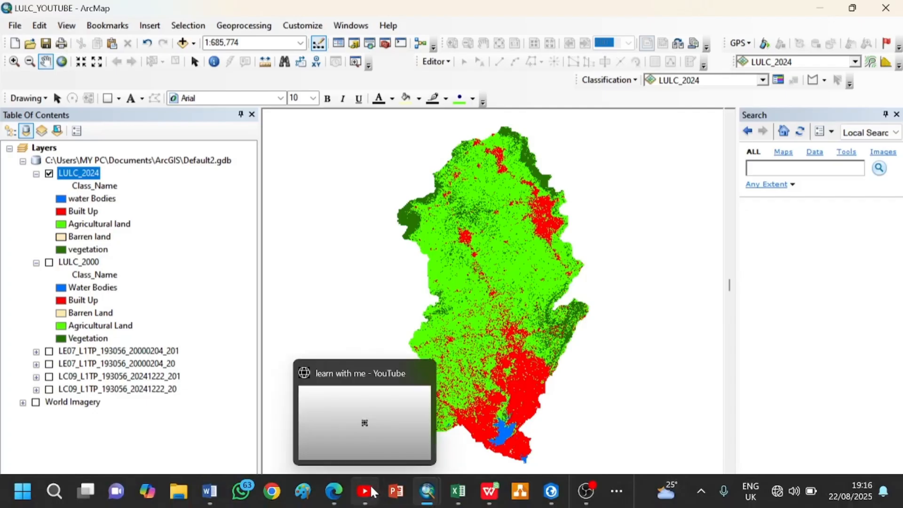
{"action": "left_click", "coordinate": [363, 421]}
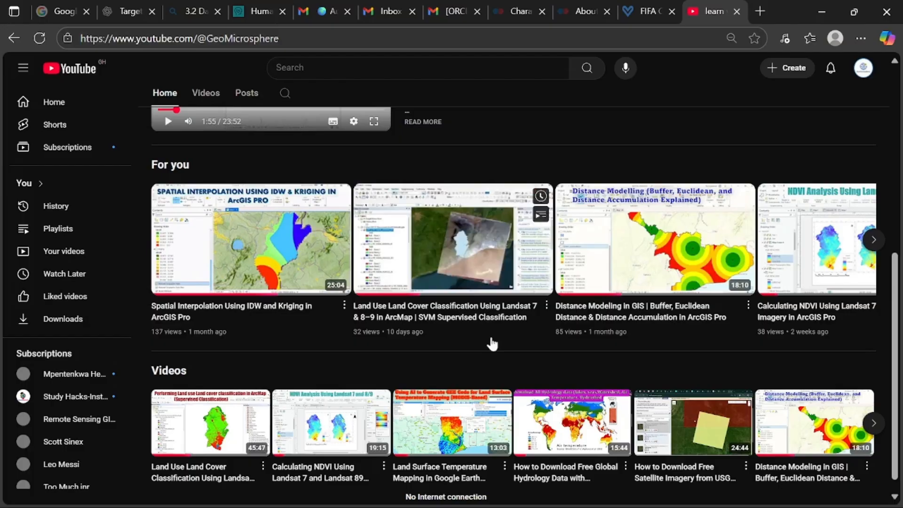
{"action": "left_click", "coordinate": [819, 12]}
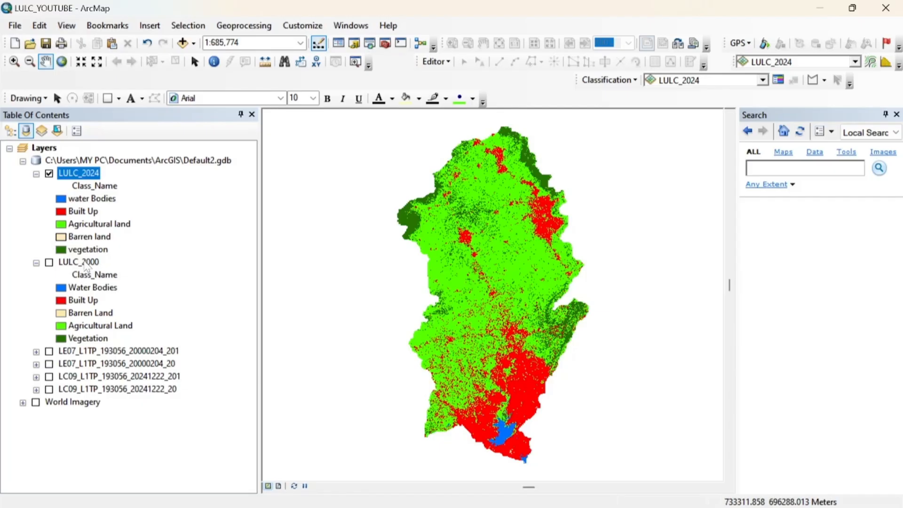
Step: Open the attribute table of the LULC_2000 layer
{"action": "left_click", "coordinate": [86, 263]}
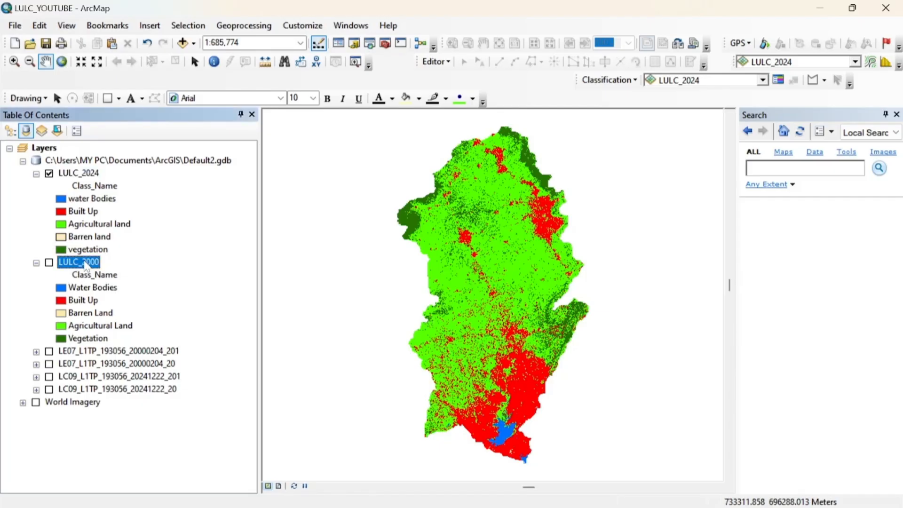
{"action": "right_click", "coordinate": [86, 264]}
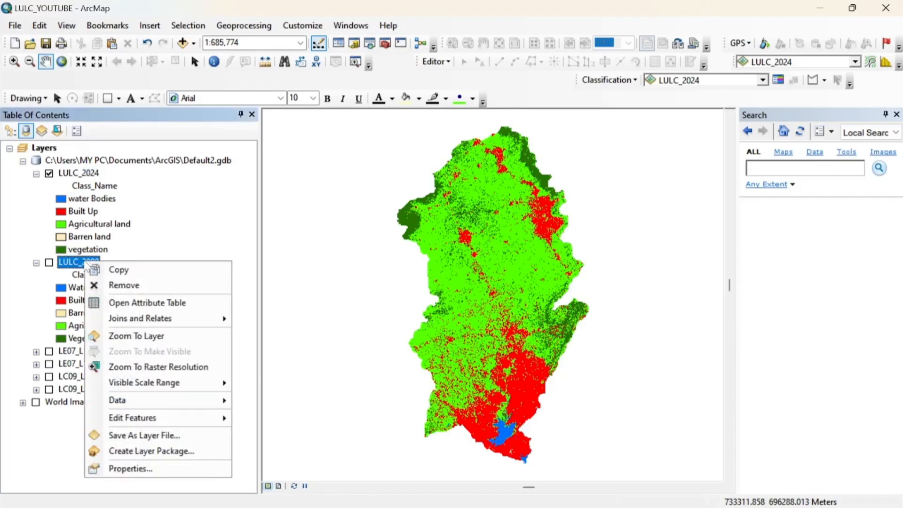
{"action": "left_click", "coordinate": [140, 305]}
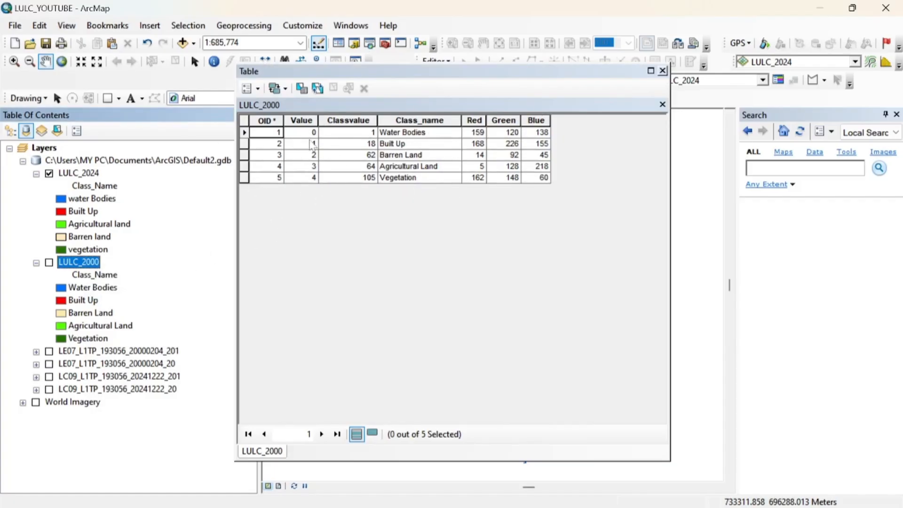
Step: Add a text field named LULC_200 with a length of 30 to the LULC_2000 attribute table
{"action": "left_click", "coordinate": [259, 88]}
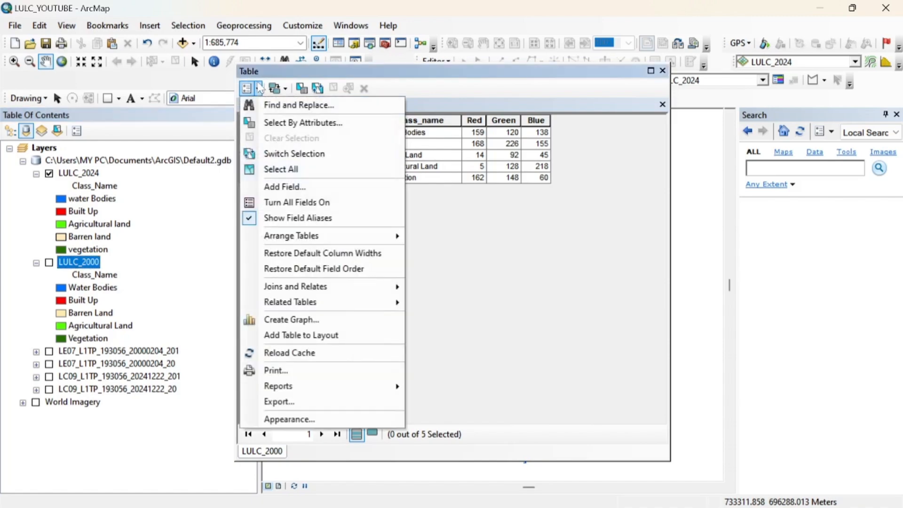
{"action": "left_click", "coordinate": [278, 187]}
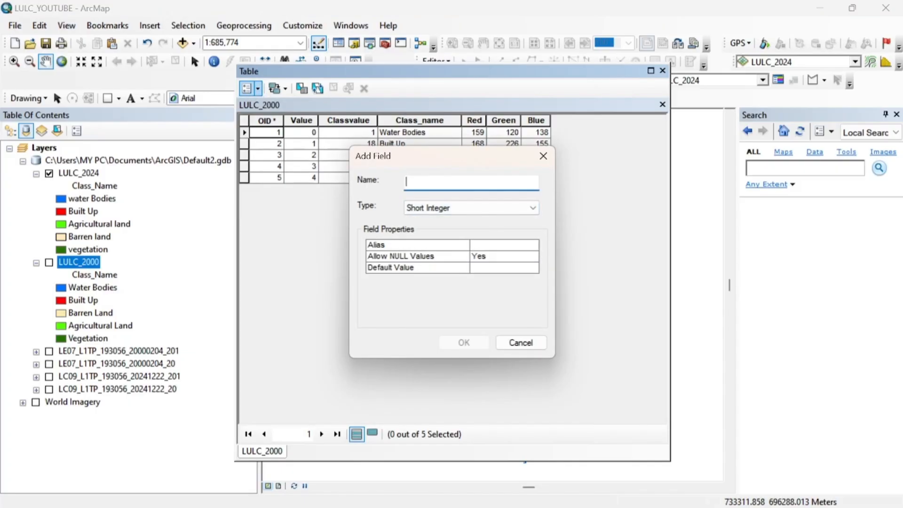
{"action": "type", "text": "LULC"}
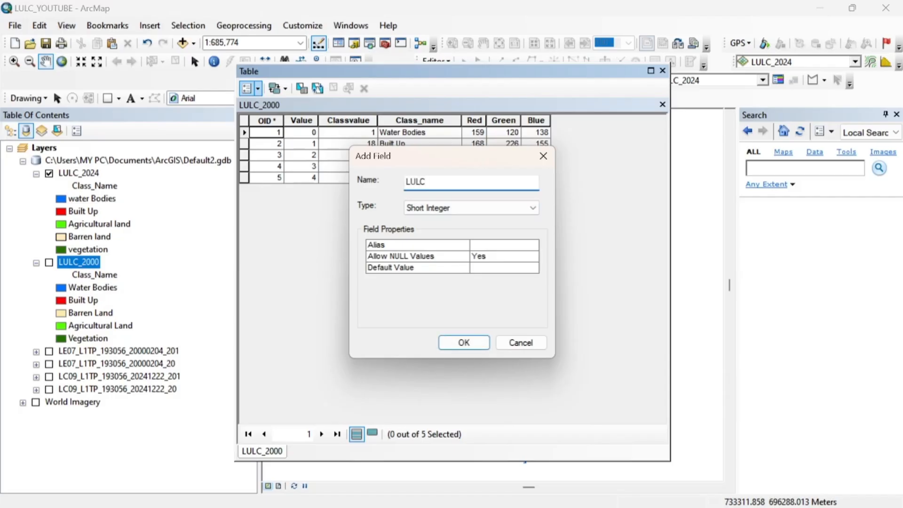
{"action": "type", "text": "_200"}
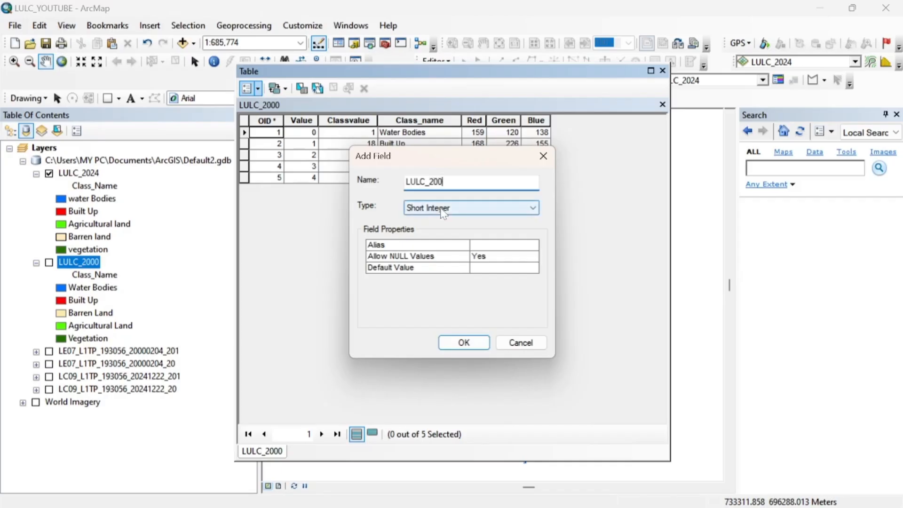
{"action": "left_click", "coordinate": [443, 211]}
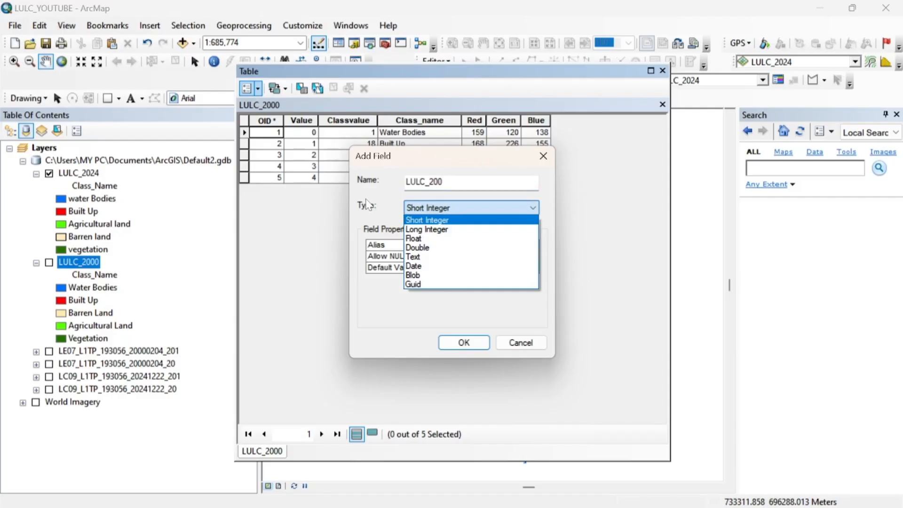
{"action": "left_click", "coordinate": [416, 257]}
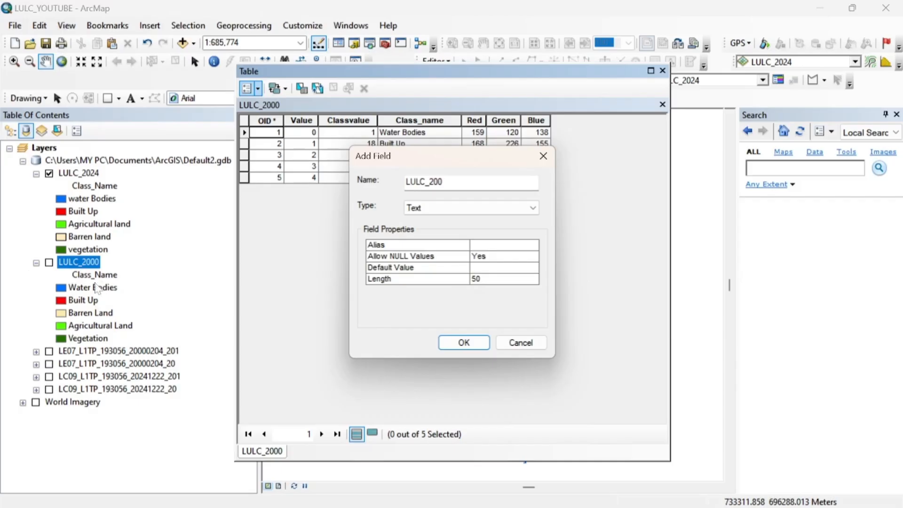
{"action": "left_click", "coordinate": [489, 282]}
{"action": "type", "text": "30"}
{"action": "left_click", "coordinate": [474, 349]}
Step: Delete the misnamed LULC_200 field from the LULC_2000 attribute table
{"action": "left_click_drag", "start_coordinate": [463, 418], "coordinate": [590, 427]}
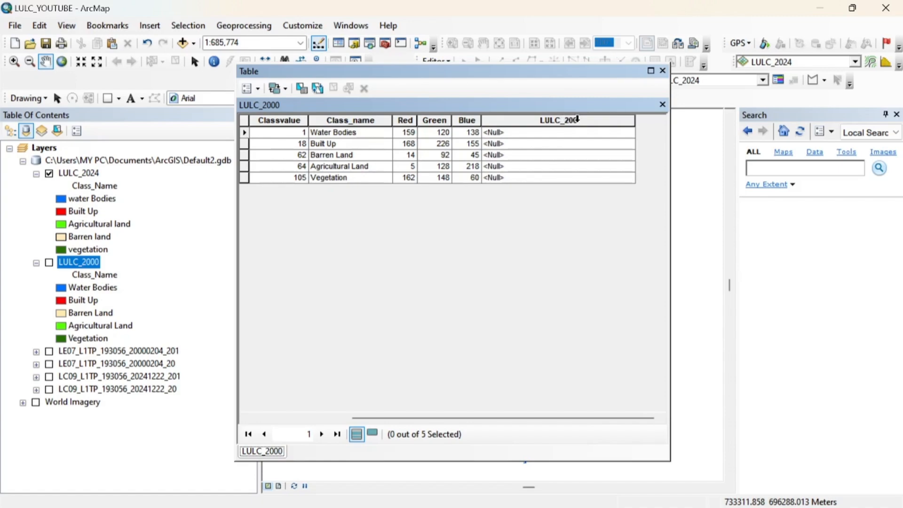
{"action": "right_click", "coordinate": [577, 119]}
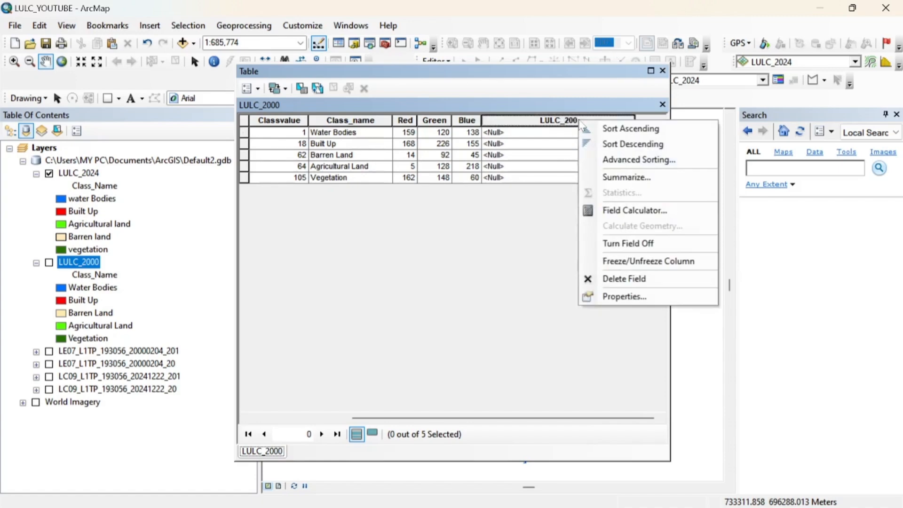
{"action": "left_click", "coordinate": [614, 280]}
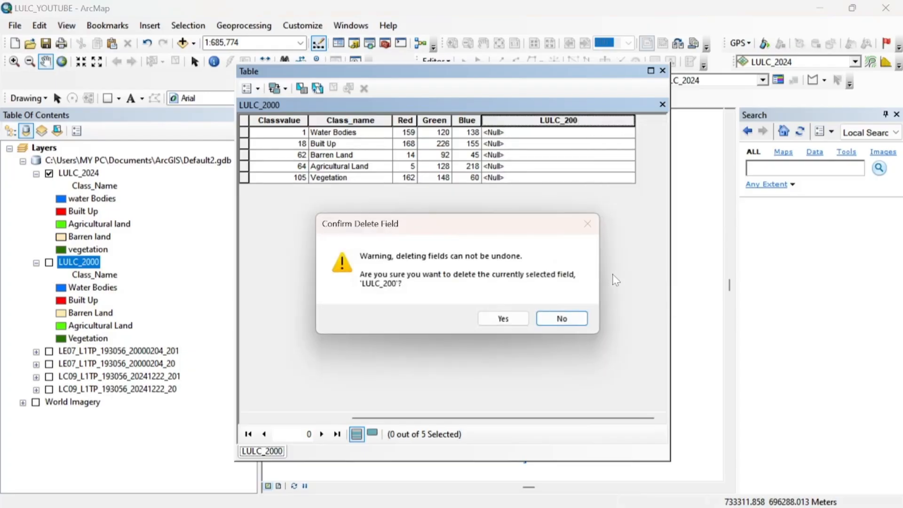
{"action": "left_click", "coordinate": [503, 319]}
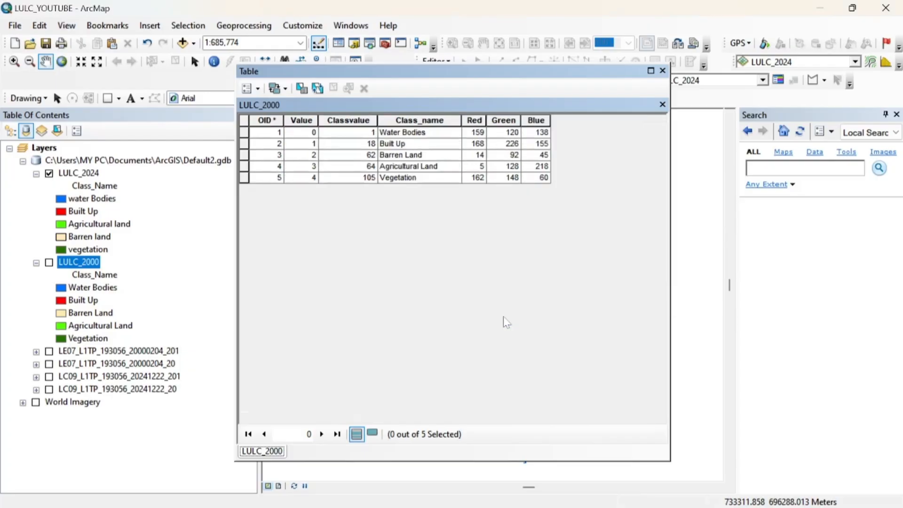
Step: Add a text field named LULC_2000 with a length of 30 to the layer's attribute table
{"action": "left_click", "coordinate": [258, 89]}
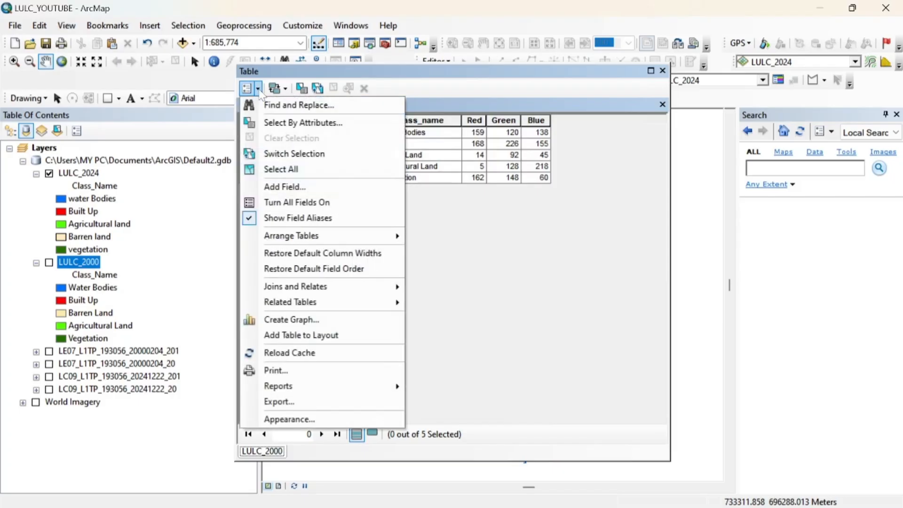
{"action": "left_click", "coordinate": [294, 188]}
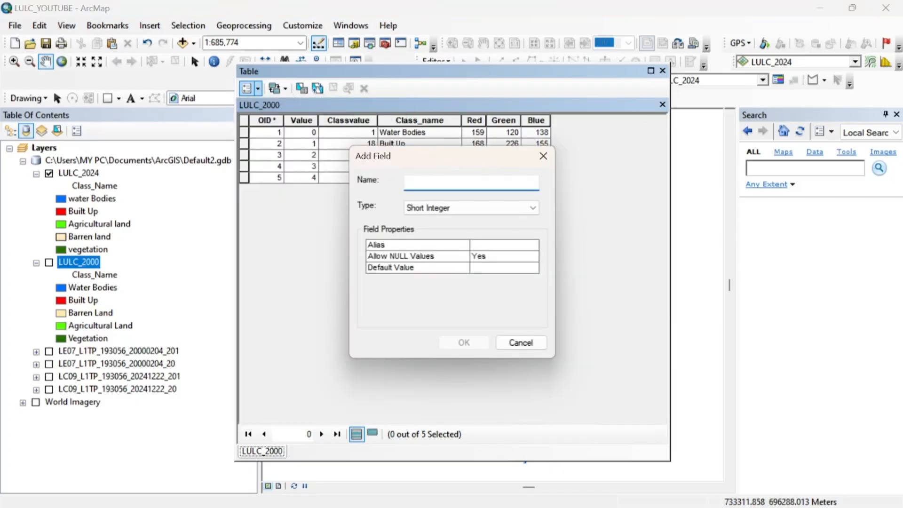
{"action": "type", "text": "LULC_2000"}
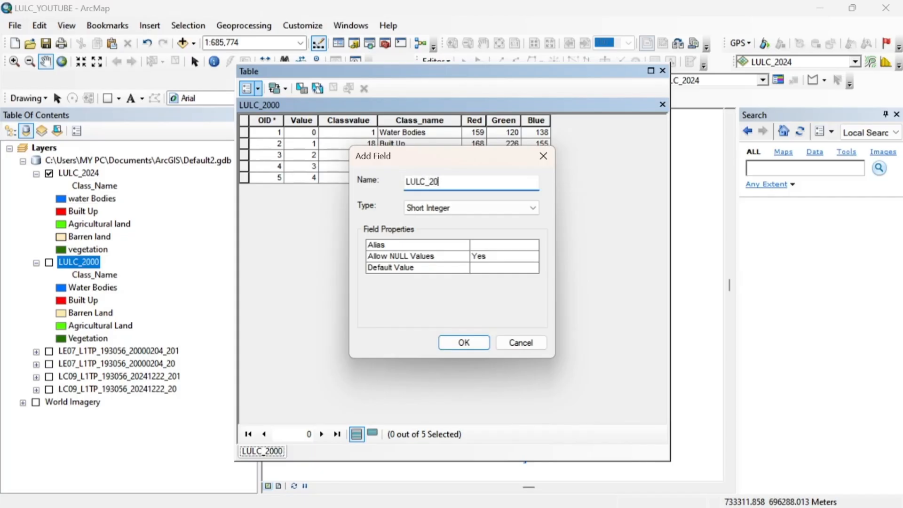
{"action": "left_click", "coordinate": [435, 208]}
{"action": "left_click", "coordinate": [429, 261]}
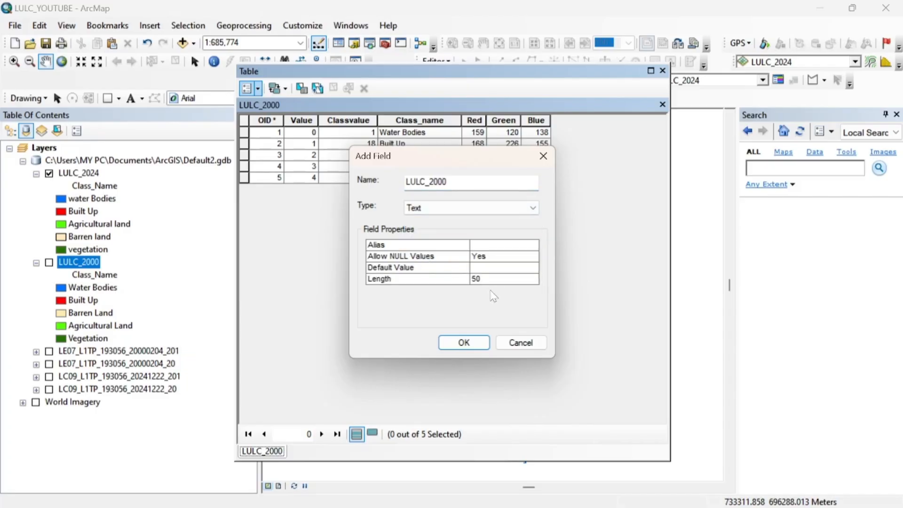
{"action": "left_click", "coordinate": [475, 278]}
{"action": "type", "text": "30"}
{"action": "left_click", "coordinate": [464, 343]}
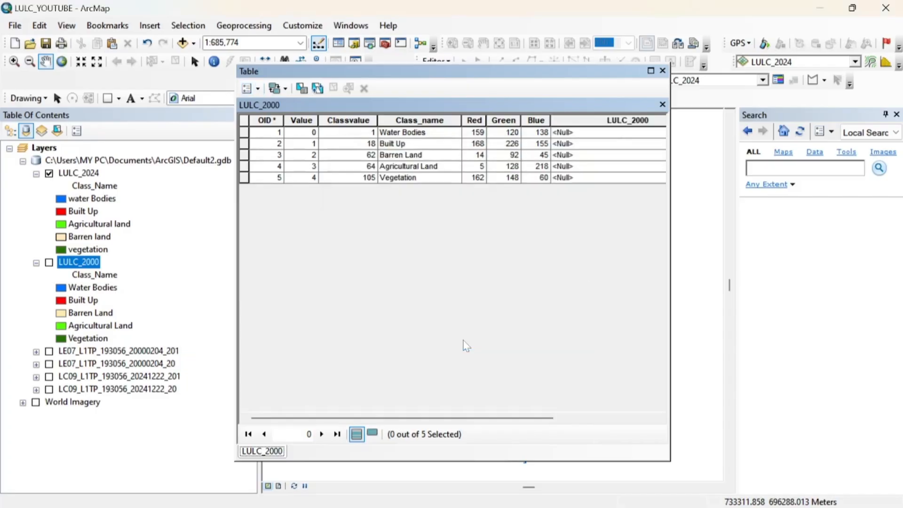
Step: Add a short integer field named Value 1 to the attribute table, accepting the suggested valid name Value_1
{"action": "left_click", "coordinate": [249, 88]}
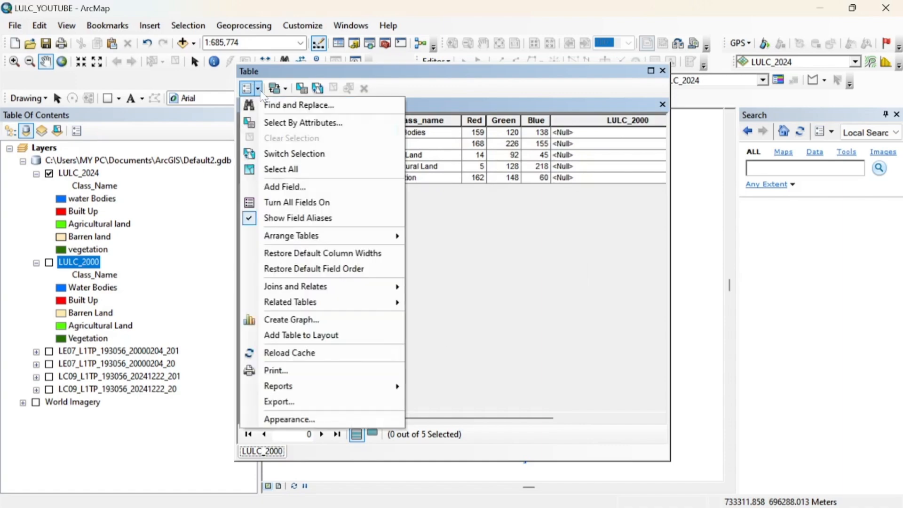
{"action": "left_click", "coordinate": [292, 187]}
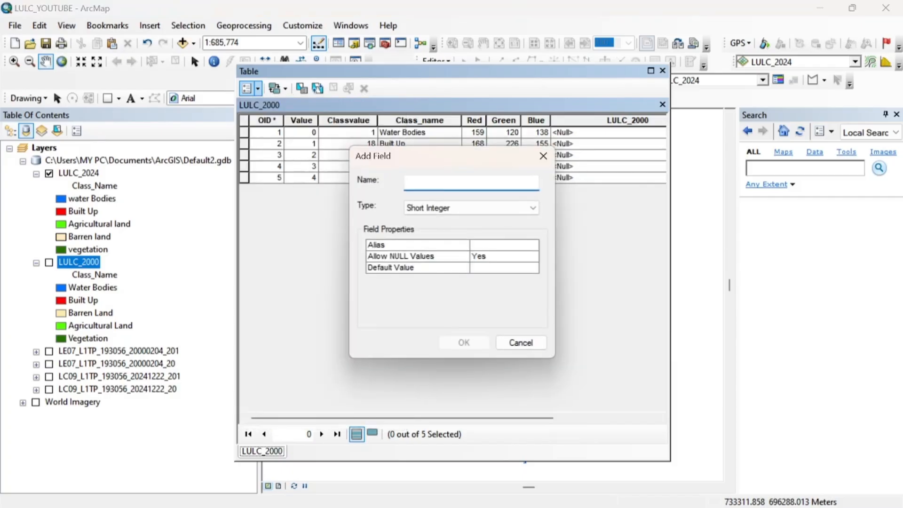
{"action": "type", "text": "Va"}
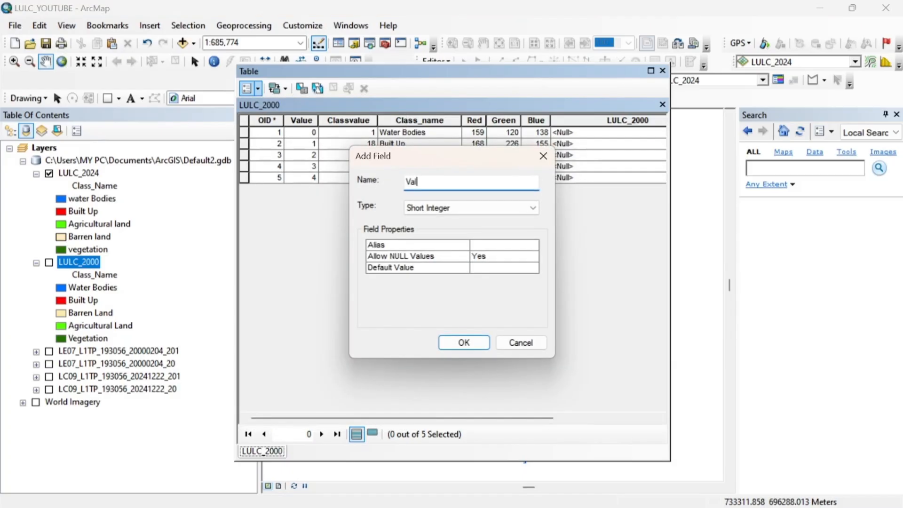
{"action": "type", "text": "lue 1"}
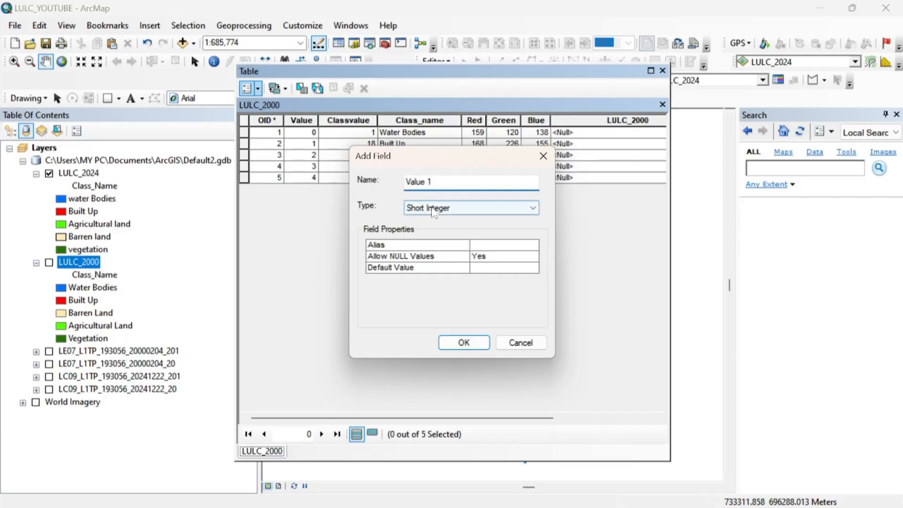
{"action": "left_click", "coordinate": [414, 208]}
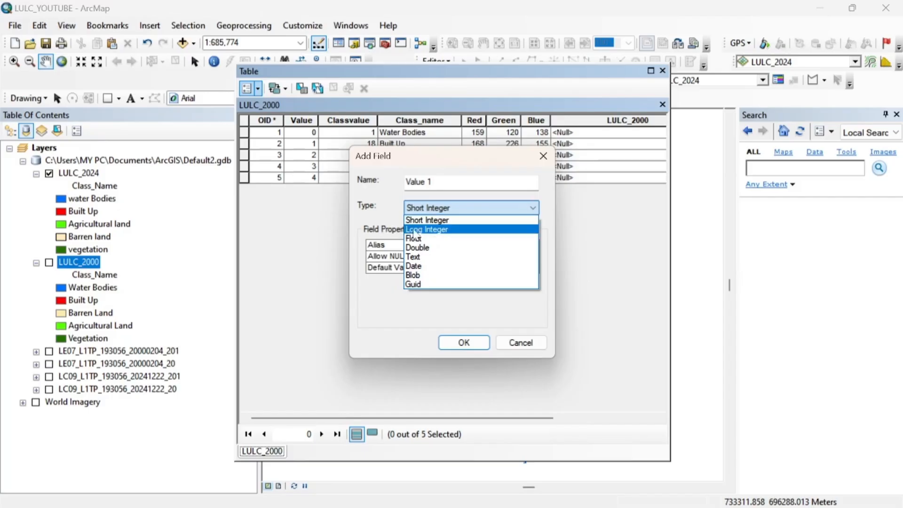
{"action": "left_click", "coordinate": [434, 218]}
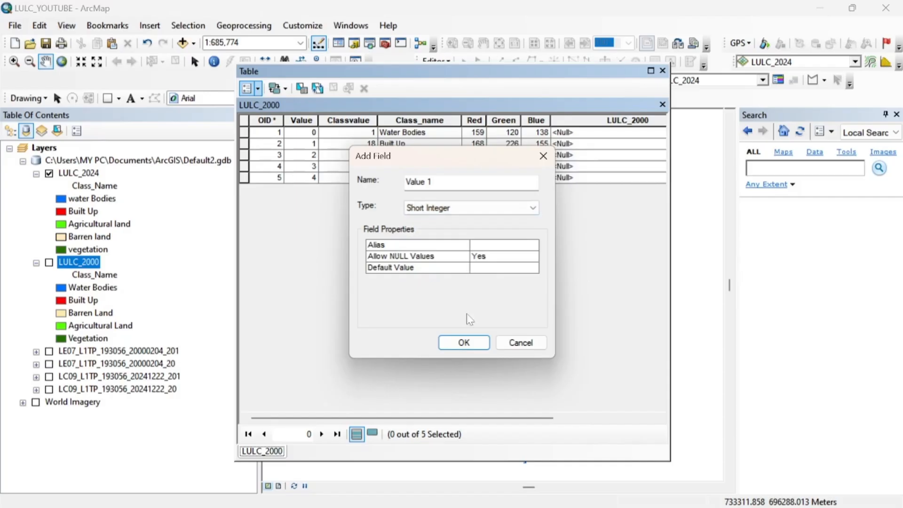
{"action": "left_click", "coordinate": [470, 346]}
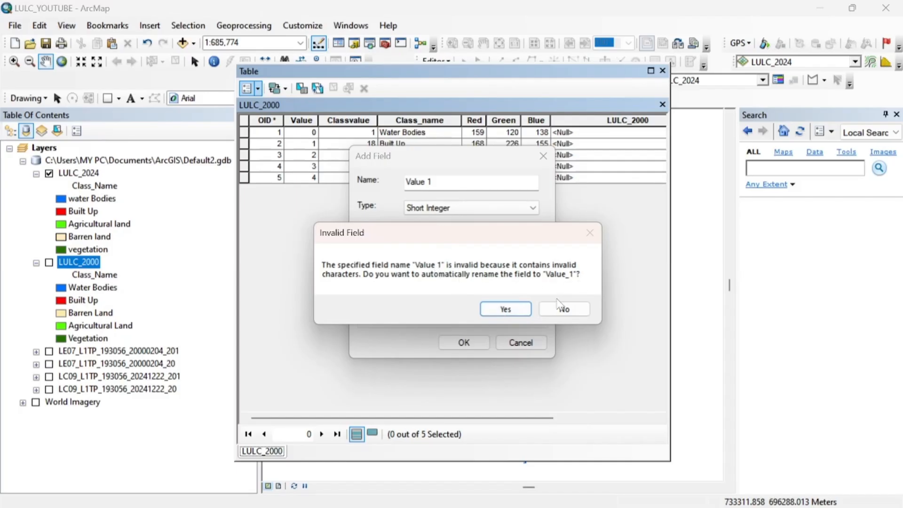
{"action": "left_click", "coordinate": [512, 311]}
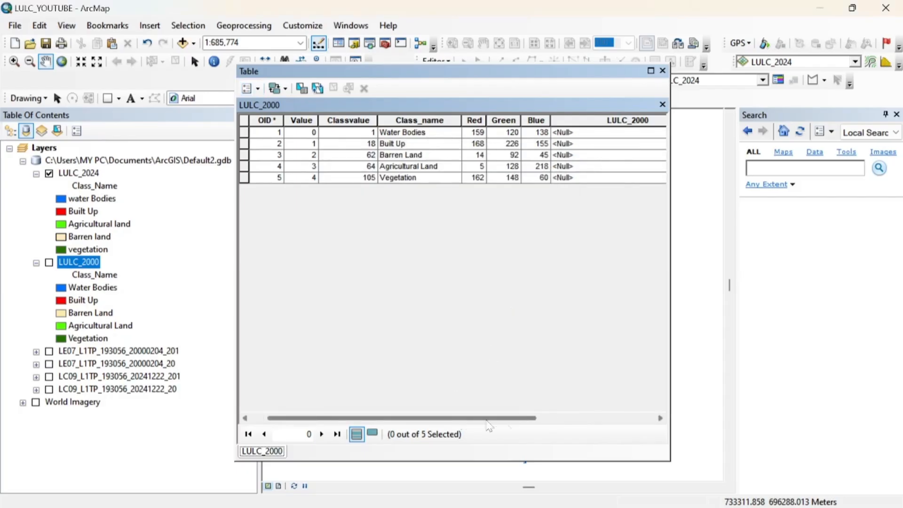
Step: Start an edit session on the LULC_2000 layer so its attribute values can be entered
{"action": "left_click_drag", "start_coordinate": [462, 419], "coordinate": [645, 423]}
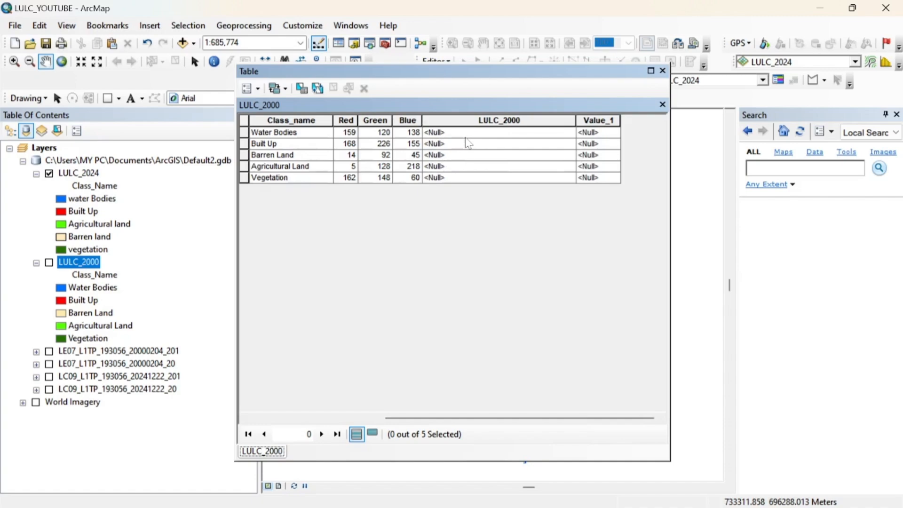
{"action": "right_click", "coordinate": [87, 265]}
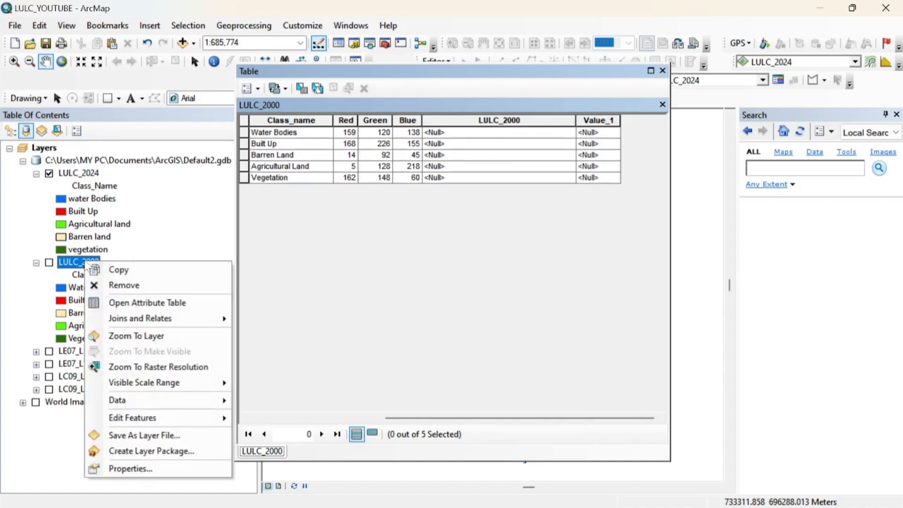
{"action": "mouse_move", "coordinate": [186, 418]}
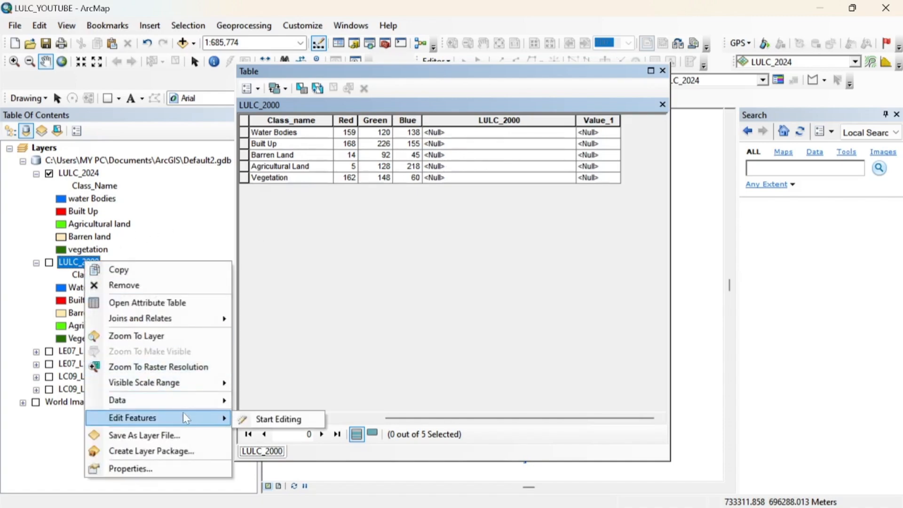
{"action": "left_click", "coordinate": [267, 420]}
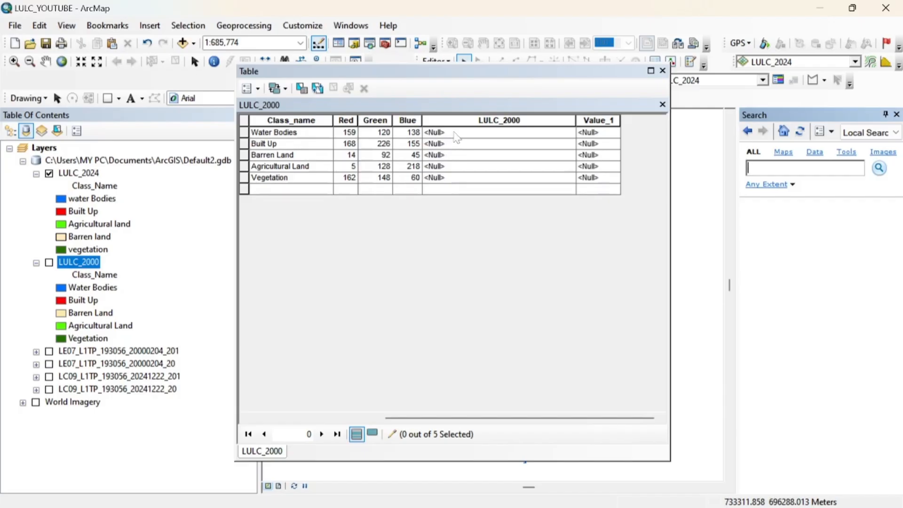
Step: Fill the LULC_2000 field of the first three rows with Water Bodies, Built Up and Barren Land, matching their class names
{"action": "left_click", "coordinate": [454, 133]}
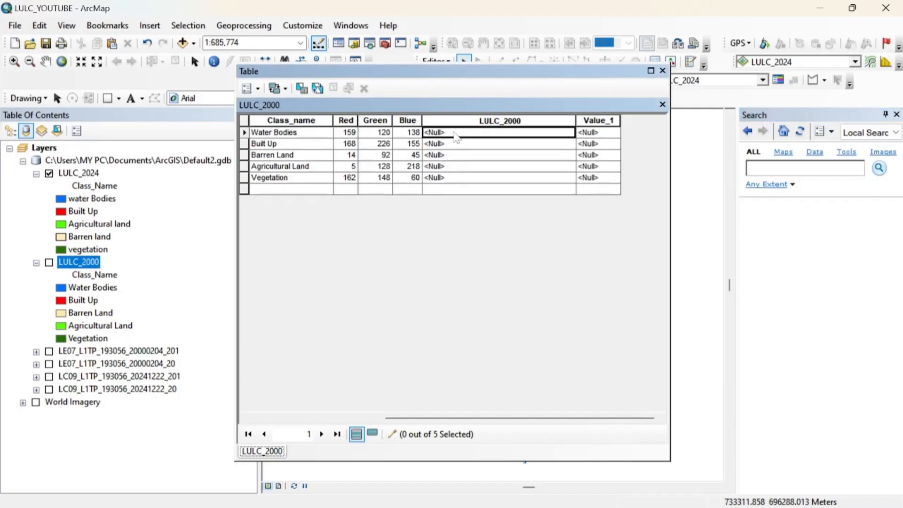
{"action": "type", "text": "Water"}
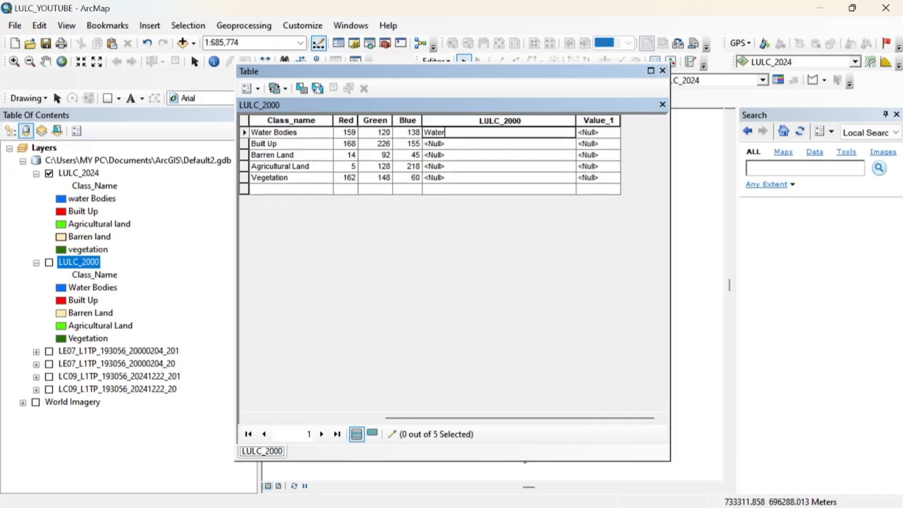
{"action": "type", "text": " Bodies"}
{"action": "left_click", "coordinate": [460, 145]}
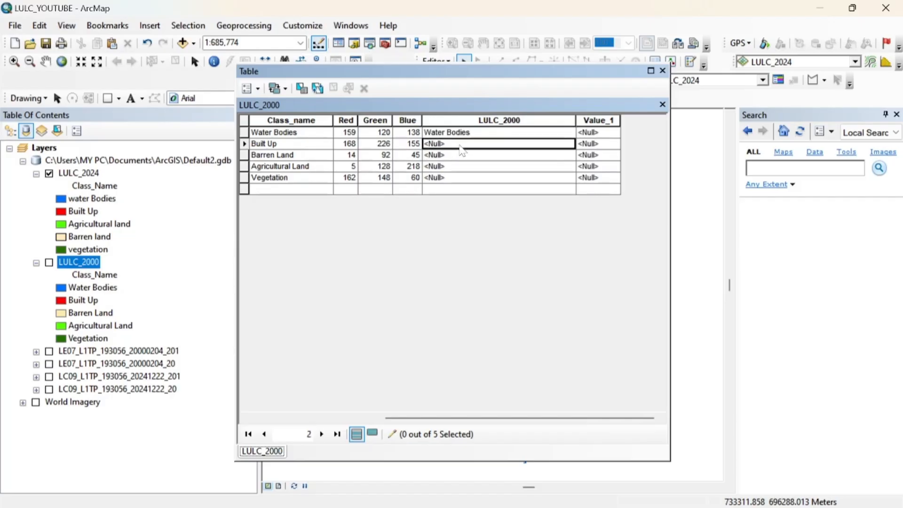
{"action": "type", "text": "B"}
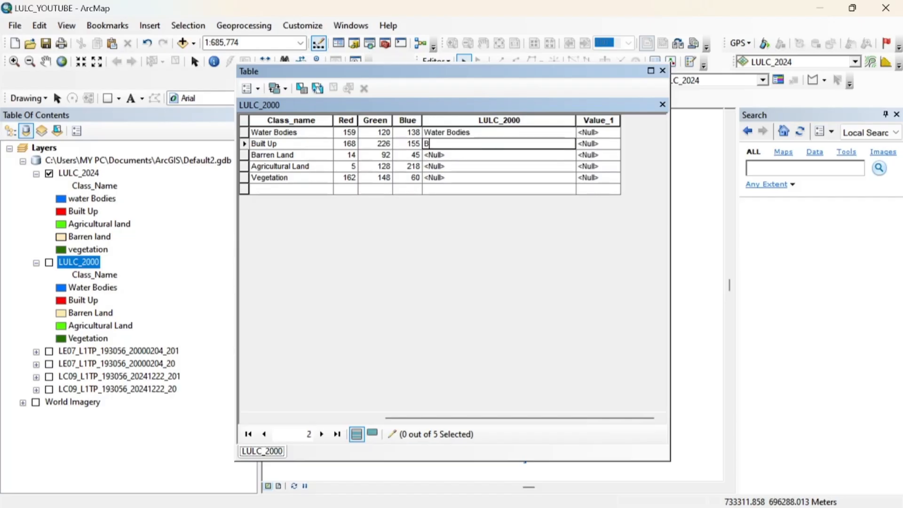
{"action": "type", "text": "uilt Up"}
{"action": "left_click", "coordinate": [454, 159]}
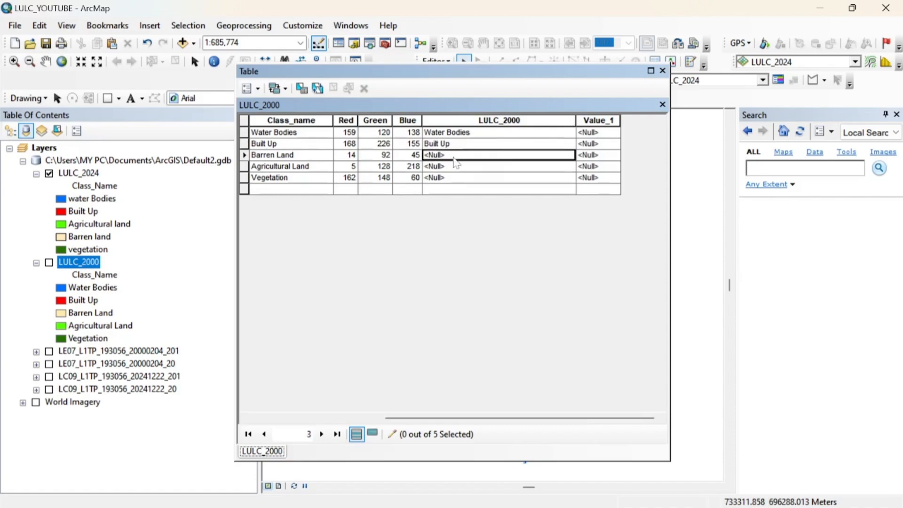
{"action": "type", "text": "Barr"}
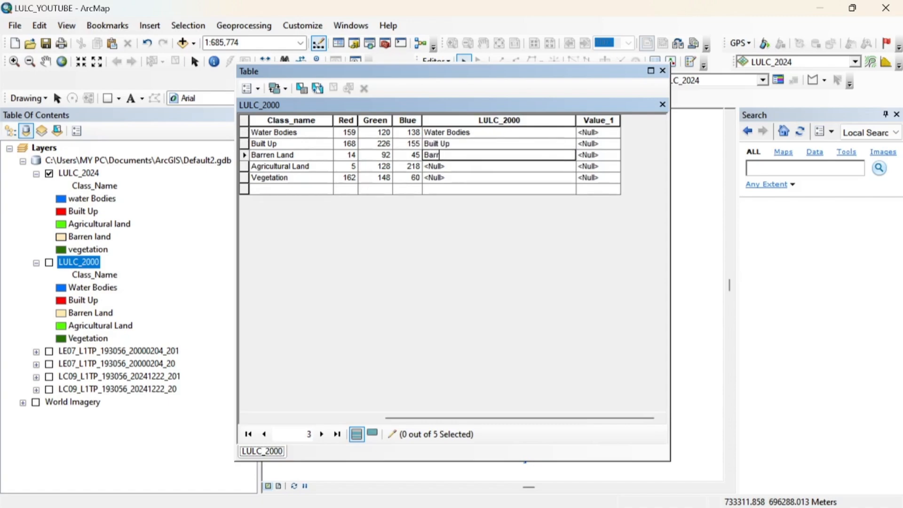
{"action": "type", "text": "en Land"}
Step: Enter "Agriculturla Land" and "Vegetation" in the LULC_2000 field of the fourth and fifth rows
{"action": "left_click", "coordinate": [449, 166]}
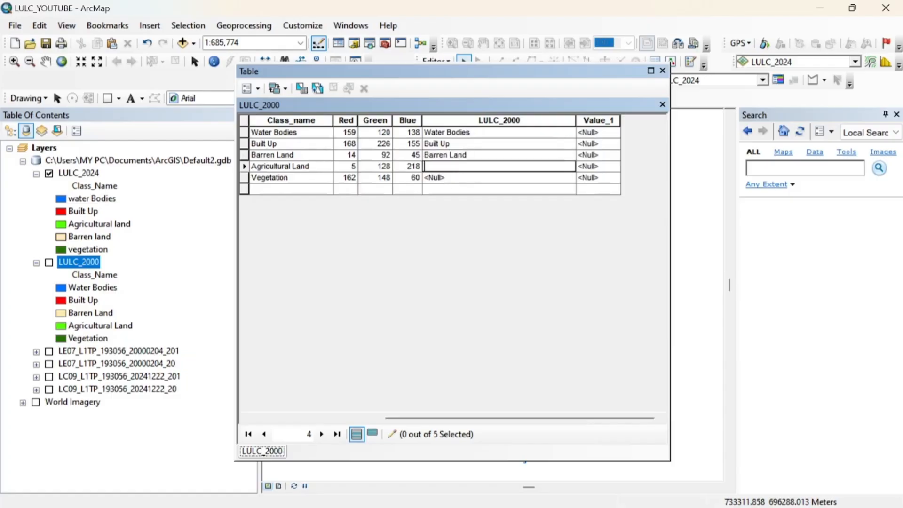
{"action": "type", "text": "Agricult"}
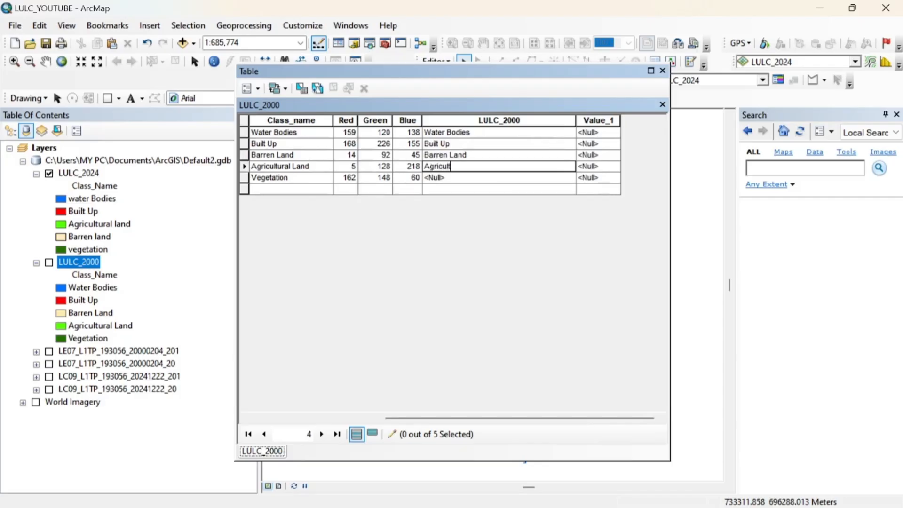
{"action": "type", "text": "urla Land"}
{"action": "left_click", "coordinate": [454, 179]}
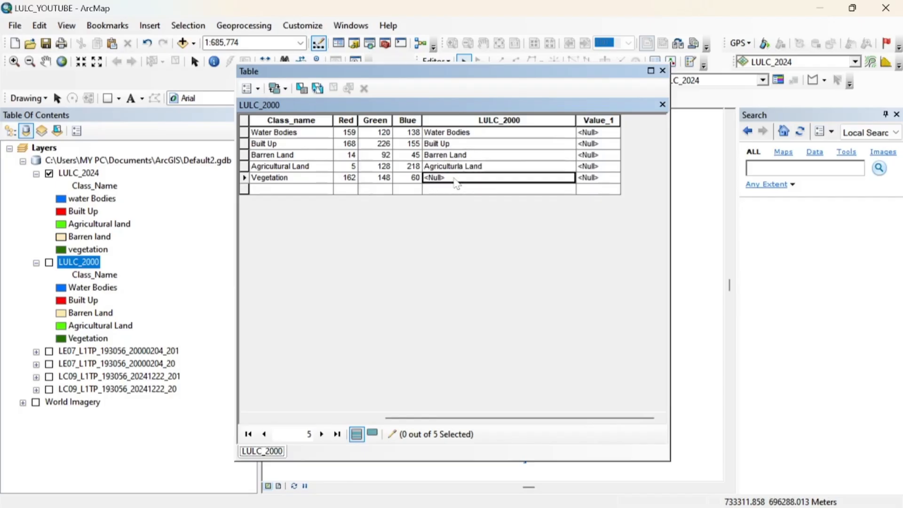
{"action": "type", "text": "Ve"}
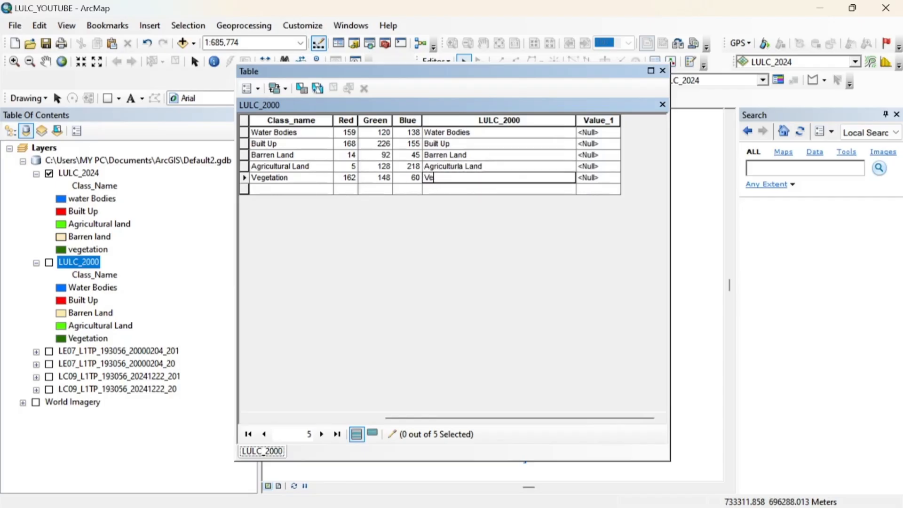
{"action": "type", "text": "getation"}
Step: Number the Value_1 field from 1 to 5 down the rows, from Water Bodies to Vegetation
{"action": "left_click", "coordinate": [610, 134]}
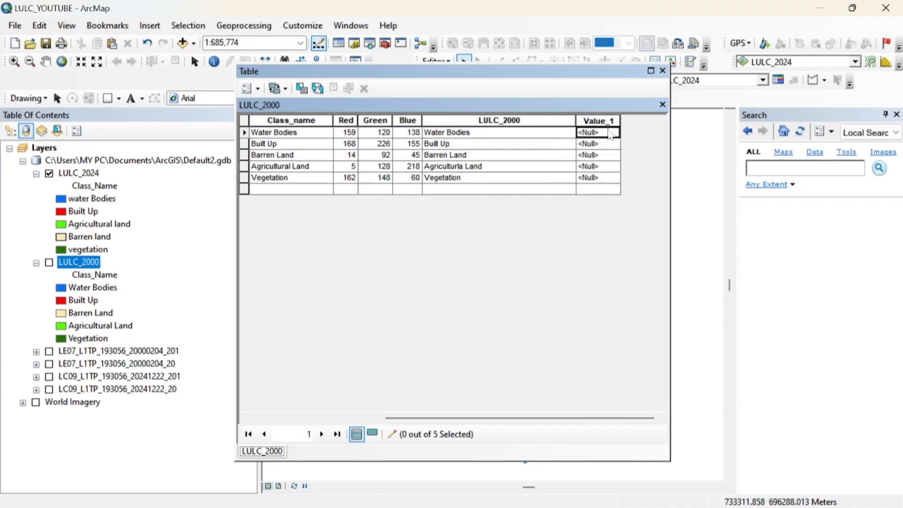
{"action": "type", "text": "1"}
{"action": "key", "text": "Return"}
{"action": "type", "text": "2"}
{"action": "key", "text": "Return"}
{"action": "type", "text": "3"}
{"action": "key", "text": "Return"}
{"action": "type", "text": "4"}
{"action": "key", "text": "Return"}
{"action": "type", "text": "5"}
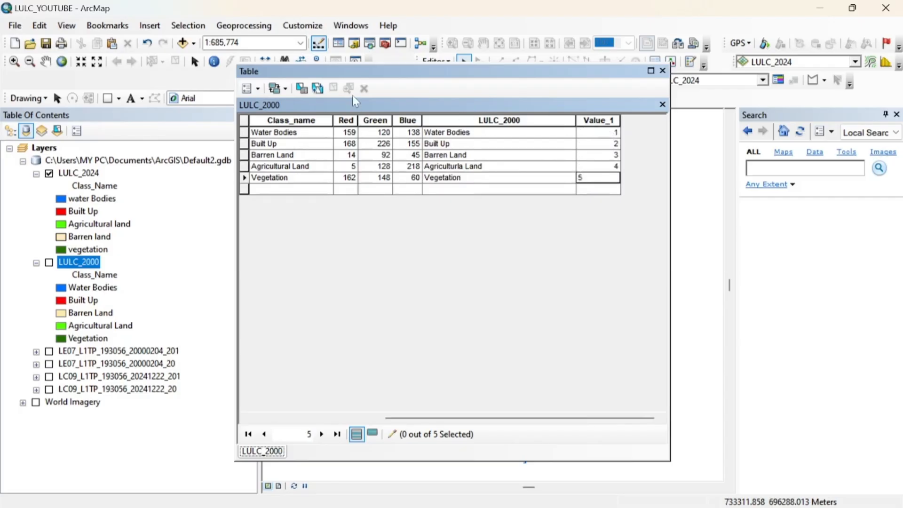
Step: Save the edits to the LULC_2000 table and stop the edit session
{"action": "left_click_drag", "start_coordinate": [371, 75], "coordinate": [395, 106]}
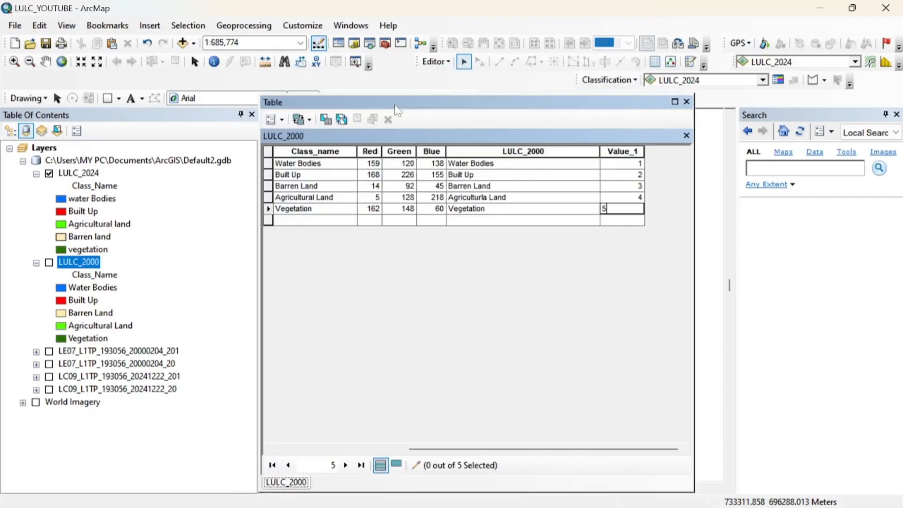
{"action": "left_click", "coordinate": [448, 65]}
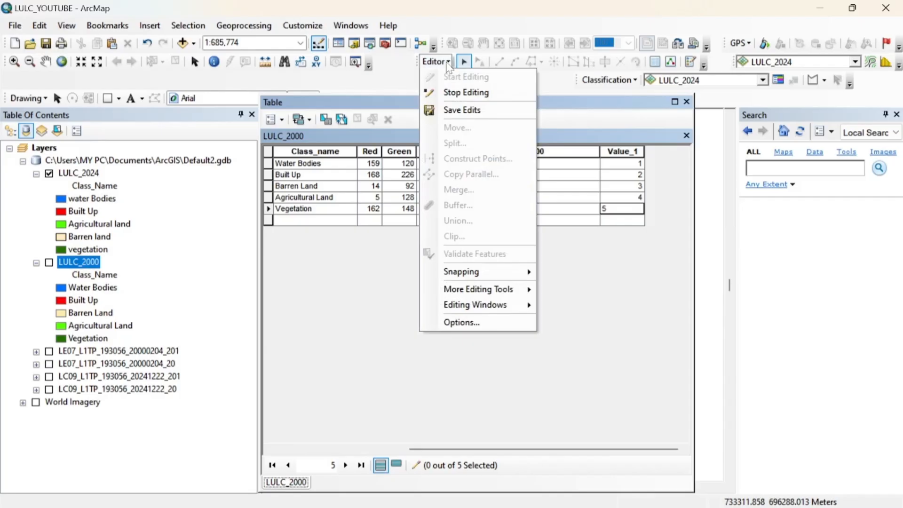
{"action": "left_click", "coordinate": [451, 105]}
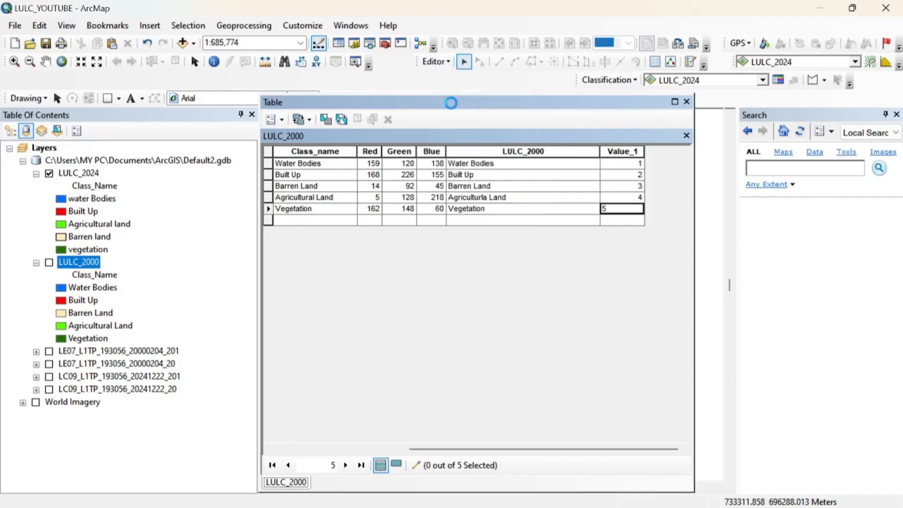
{"action": "left_click", "coordinate": [449, 63]}
{"action": "left_click", "coordinate": [449, 93]}
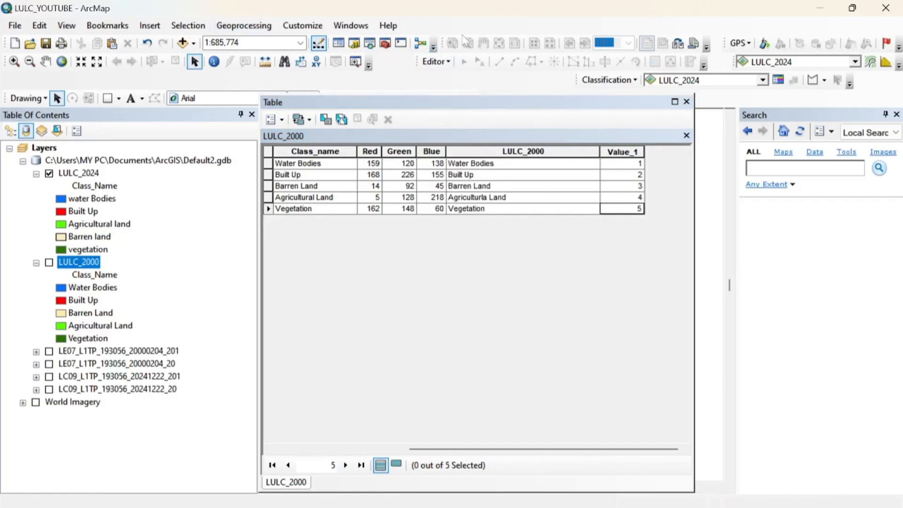
Step: Close the LULC_2000 attribute table and open the attribute table of the LULC_2024 layer
{"action": "left_click", "coordinate": [301, 27]}
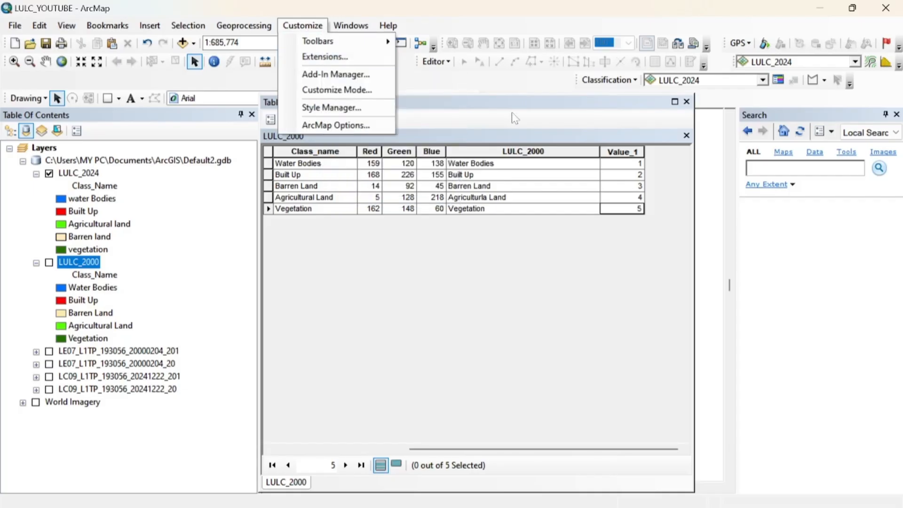
{"action": "left_click", "coordinate": [686, 101]}
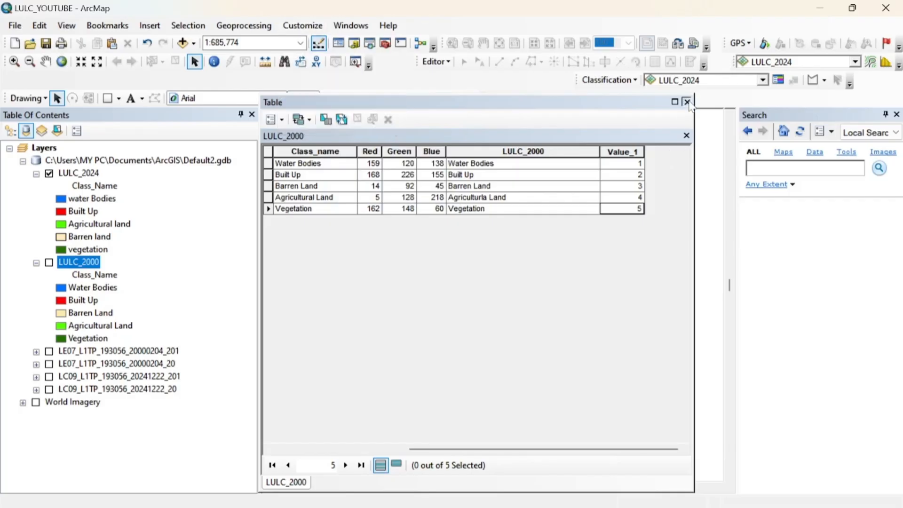
{"action": "left_click", "coordinate": [686, 101]}
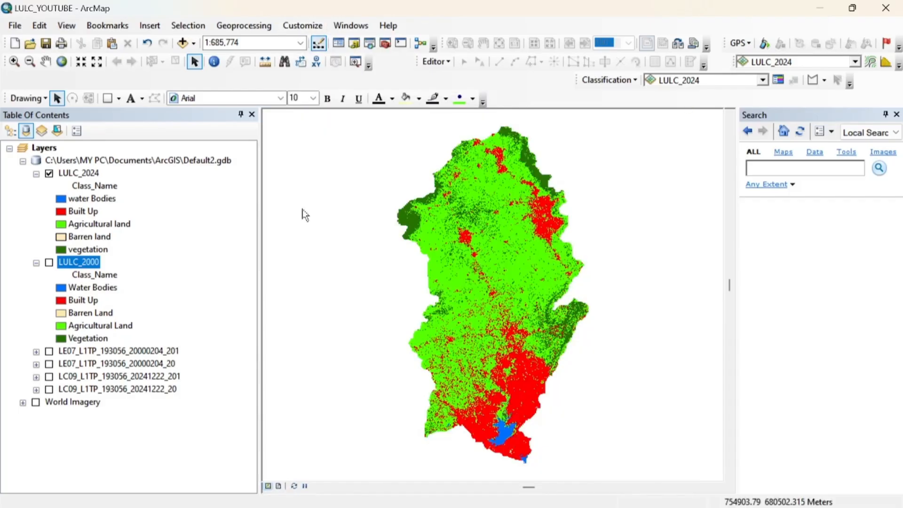
{"action": "right_click", "coordinate": [85, 175]}
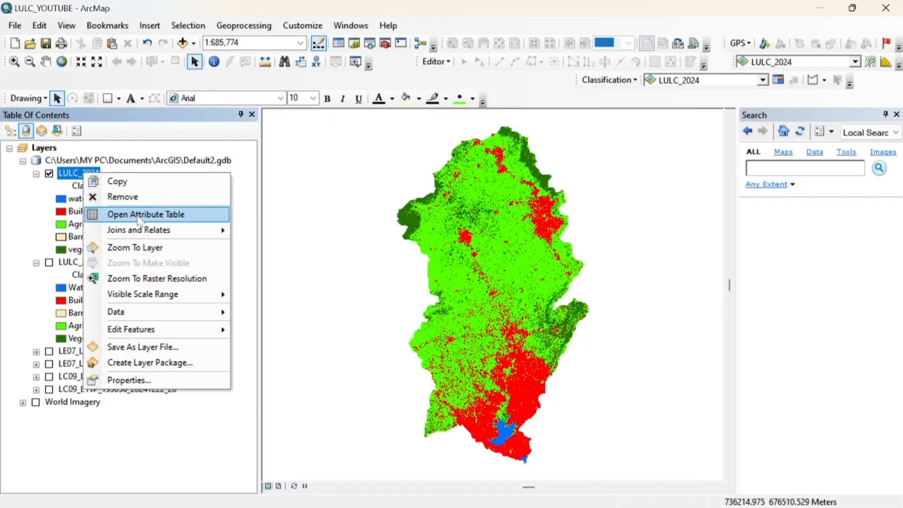
{"action": "left_click", "coordinate": [139, 217]}
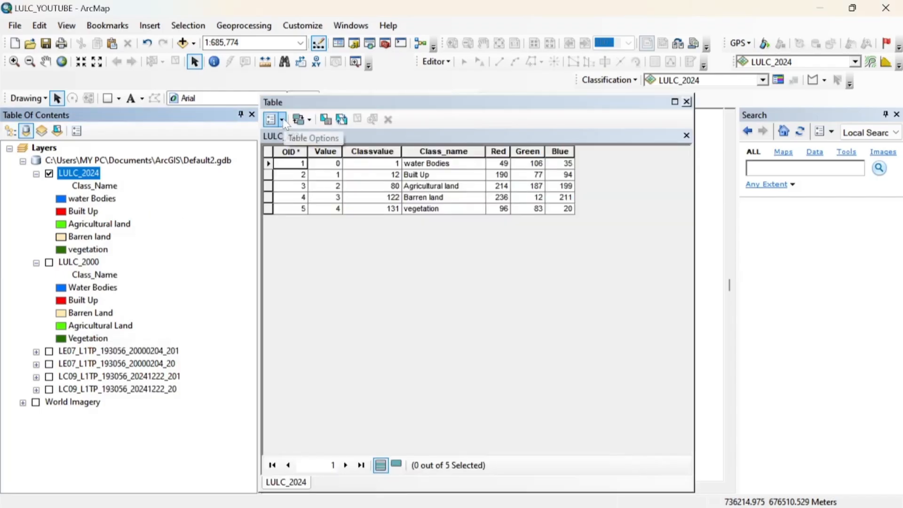
Step: Add a text field named LULC_2024 to the LULC_2024 attribute table
{"action": "left_click", "coordinate": [282, 120]}
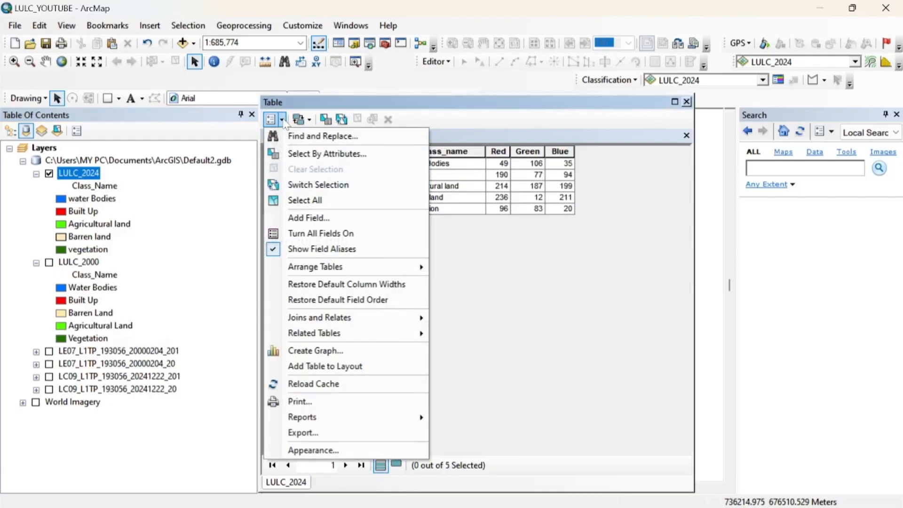
{"action": "left_click", "coordinate": [299, 223]}
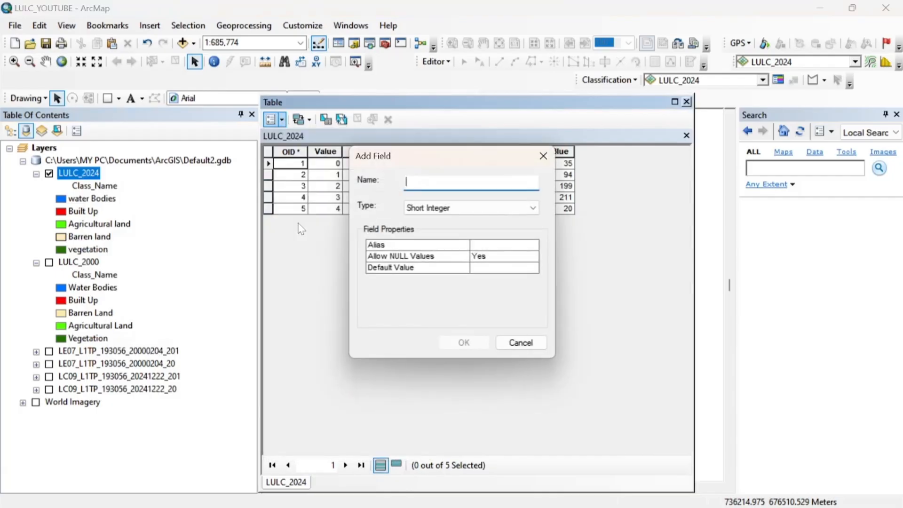
{"action": "type", "text": "LULC"}
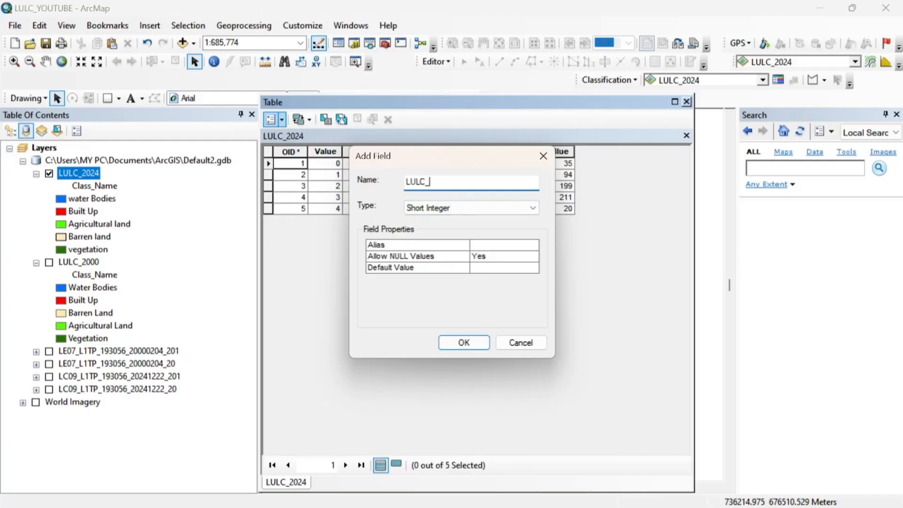
{"action": "type", "text": "_2024"}
{"action": "left_click", "coordinate": [425, 215]}
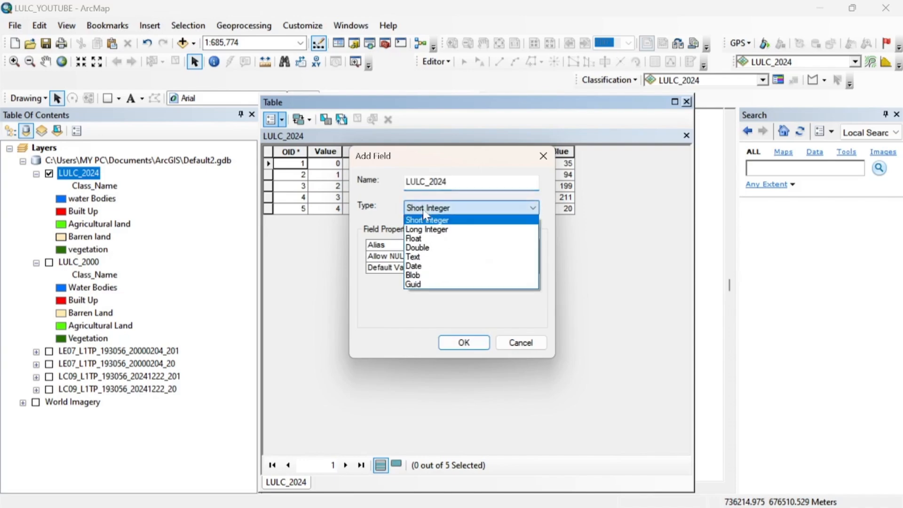
{"action": "left_click", "coordinate": [418, 258]}
{"action": "left_click", "coordinate": [491, 279]}
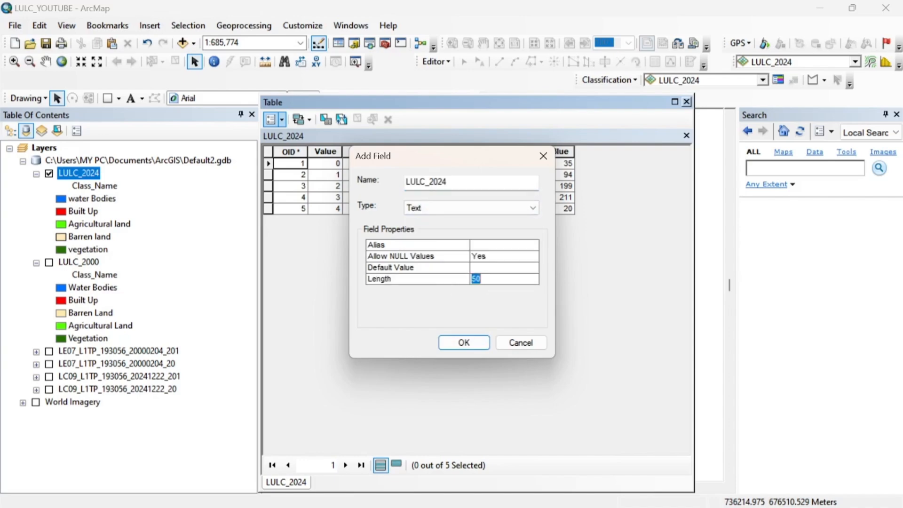
{"action": "left_click", "coordinate": [463, 343]}
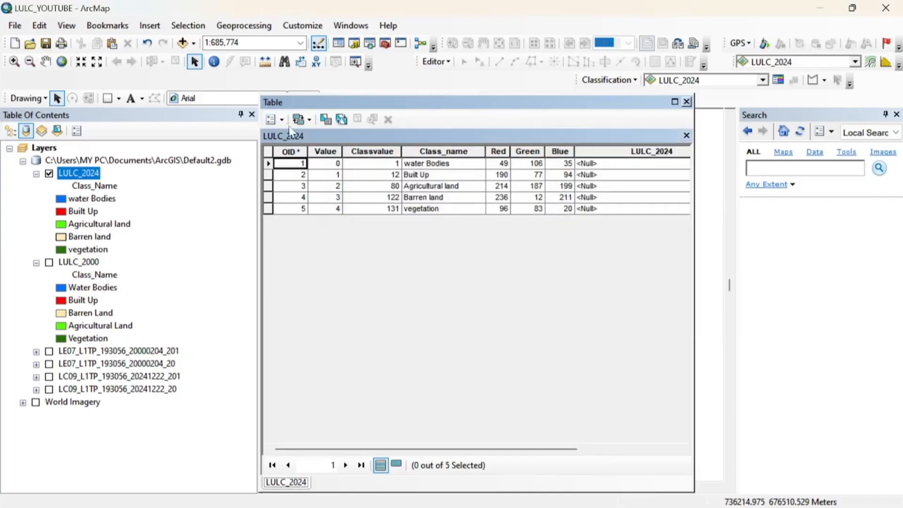
Step: Add a short integer field named Value 1 to the LULC_2024 attribute table, accepting the valid name Value_1
{"action": "left_click", "coordinate": [283, 121]}
{"action": "left_click", "coordinate": [308, 216]}
{"action": "type", "text": "V"}
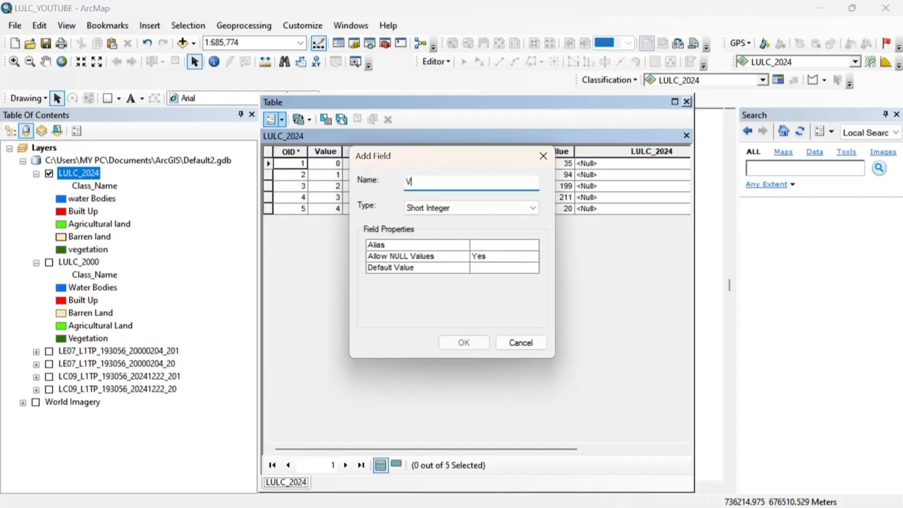
{"action": "type", "text": "alue 1"}
{"action": "left_click", "coordinate": [473, 343]}
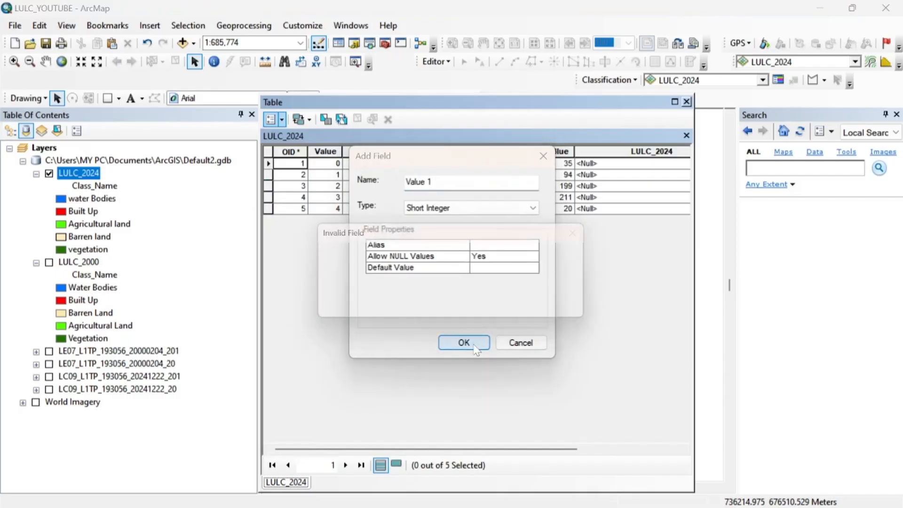
{"action": "left_click", "coordinate": [505, 309]}
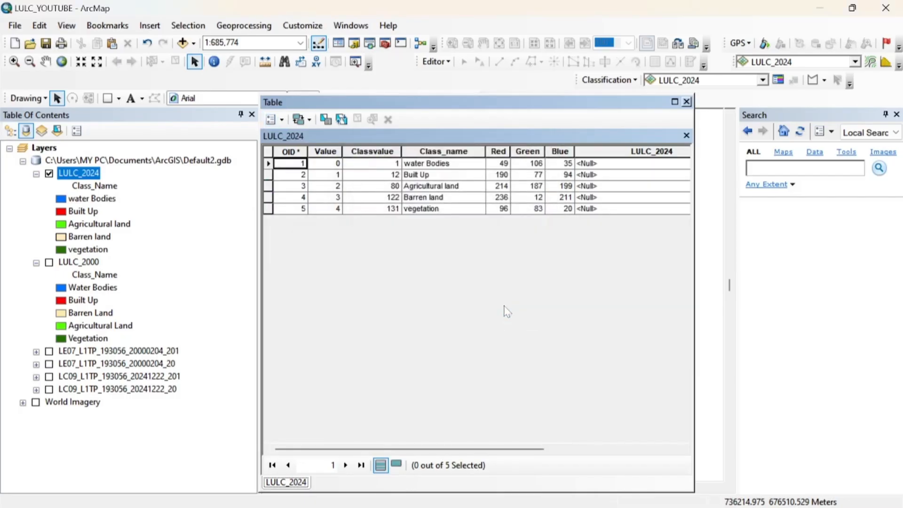
{"action": "left_click_drag", "start_coordinate": [463, 450], "coordinate": [590, 459]}
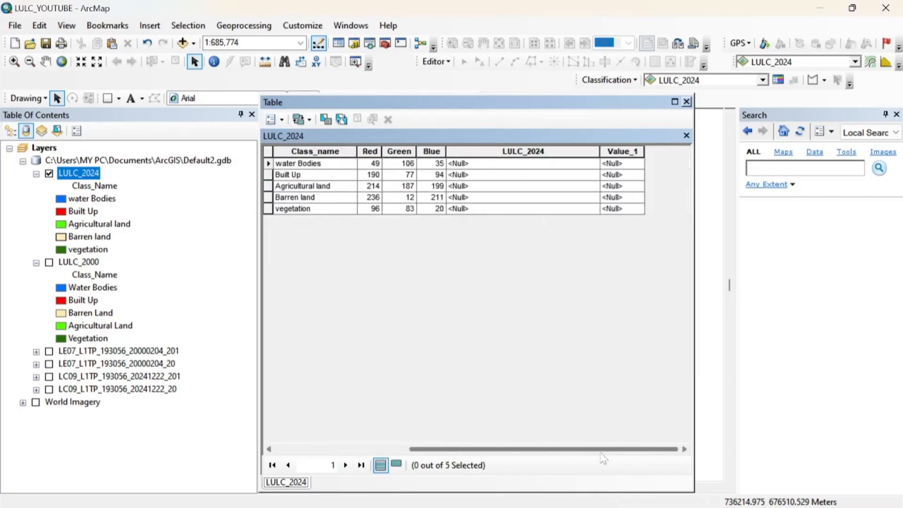
Step: Start an edit session on the LULC_2024 layer
{"action": "right_click", "coordinate": [83, 173]}
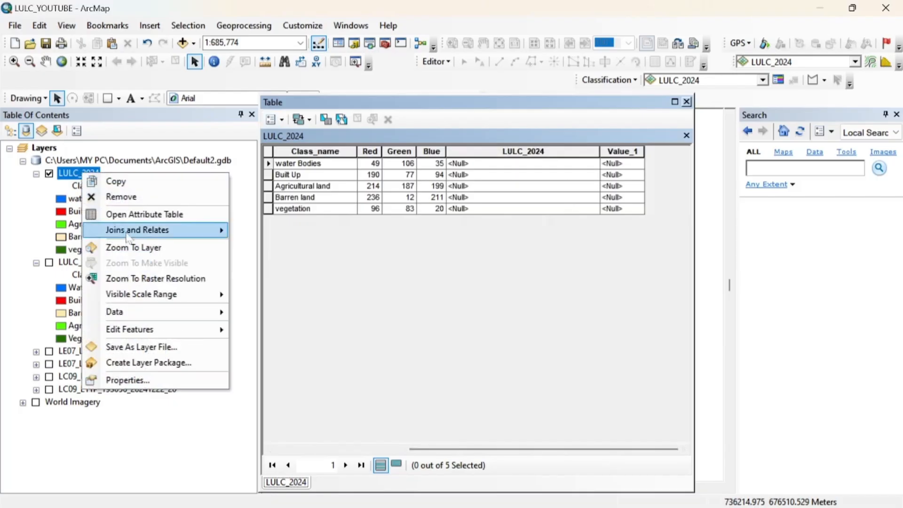
{"action": "mouse_move", "coordinate": [168, 335]}
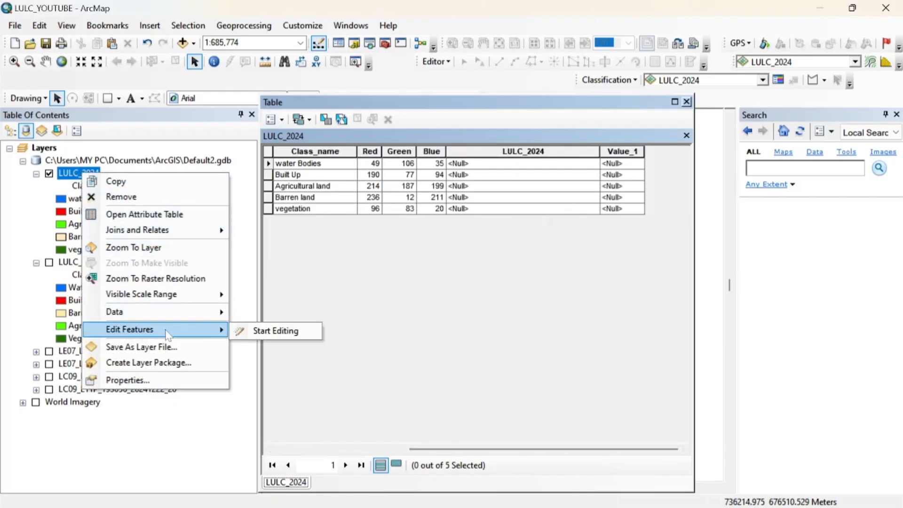
{"action": "left_click", "coordinate": [276, 332]}
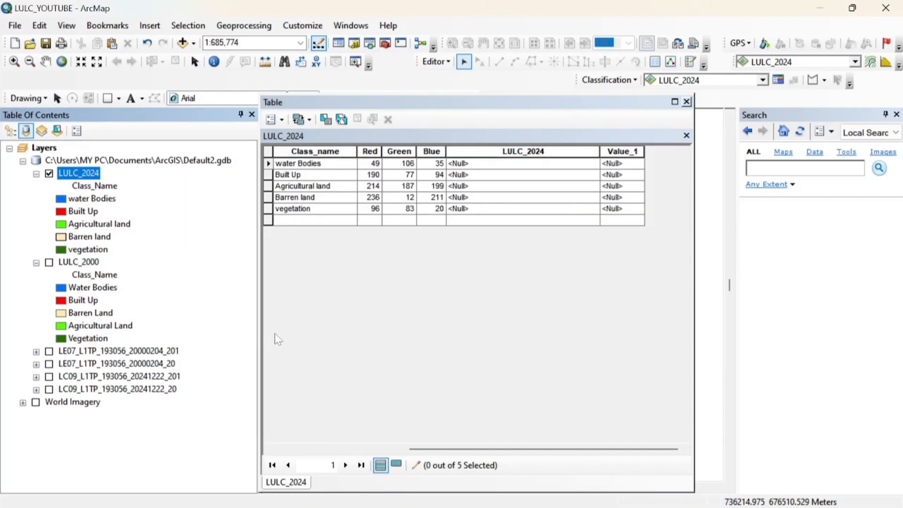
Step: Fill the LULC_2024 field row by row with Water Bodies, Built Up, Agricultural Land, Barren Land and Vegetation
{"action": "left_click", "coordinate": [474, 164]}
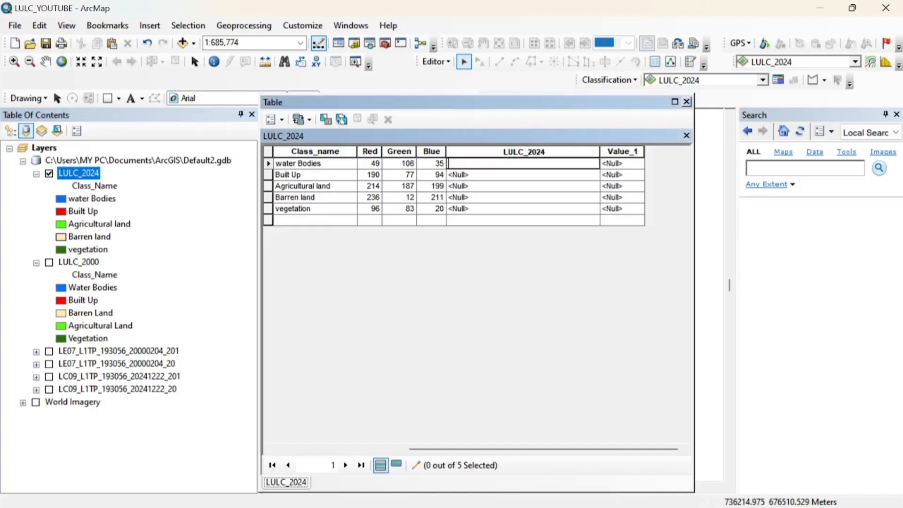
{"action": "type", "text": "Water B"}
{"action": "type", "text": "odies"}
{"action": "left_click", "coordinate": [476, 173]}
{"action": "type", "text": "Built"}
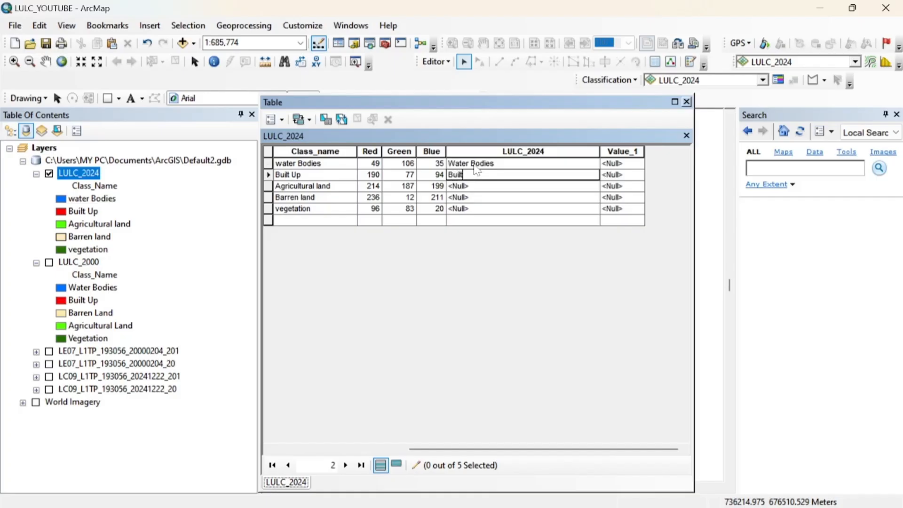
{"action": "type", "text": " Up"}
{"action": "key", "text": "Return"}
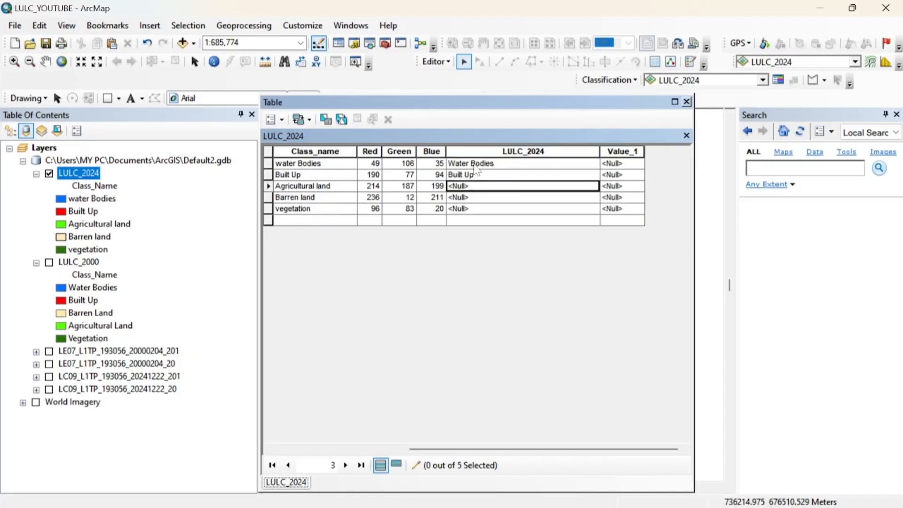
{"action": "type", "text": "Ag"}
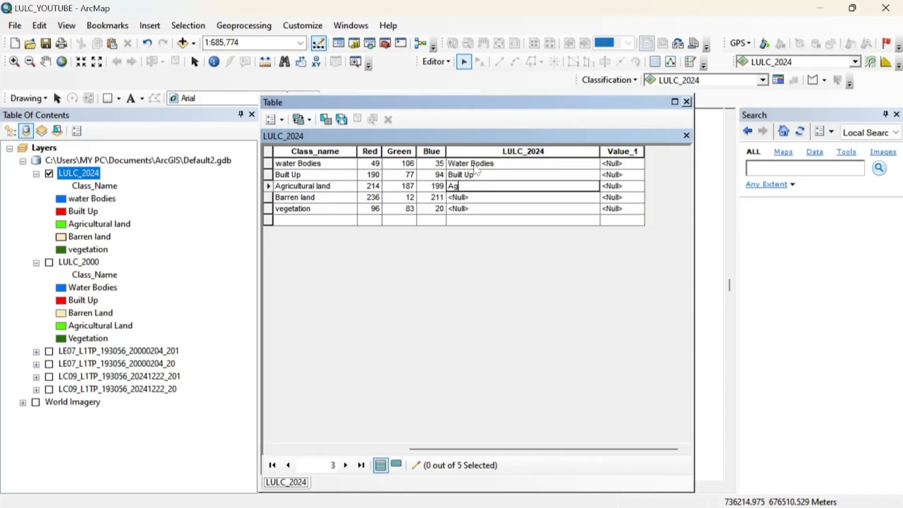
{"action": "type", "text": "ricultural Land"}
{"action": "left_click", "coordinate": [491, 198]}
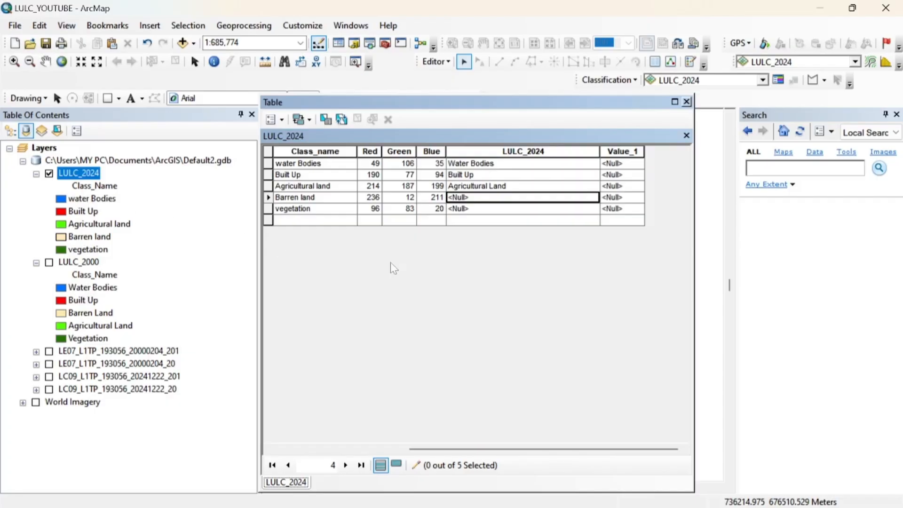
{"action": "type", "text": "Barr"}
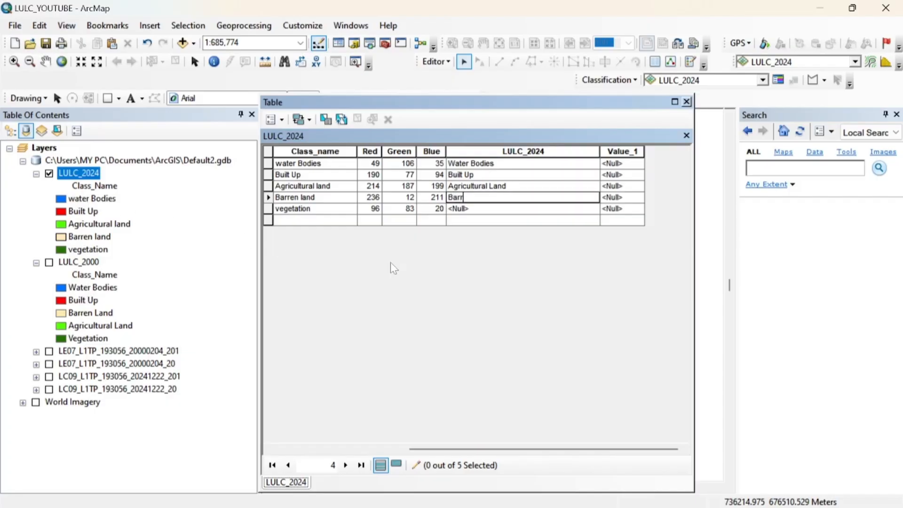
{"action": "type", "text": "en Land"}
{"action": "left_click", "coordinate": [462, 208]}
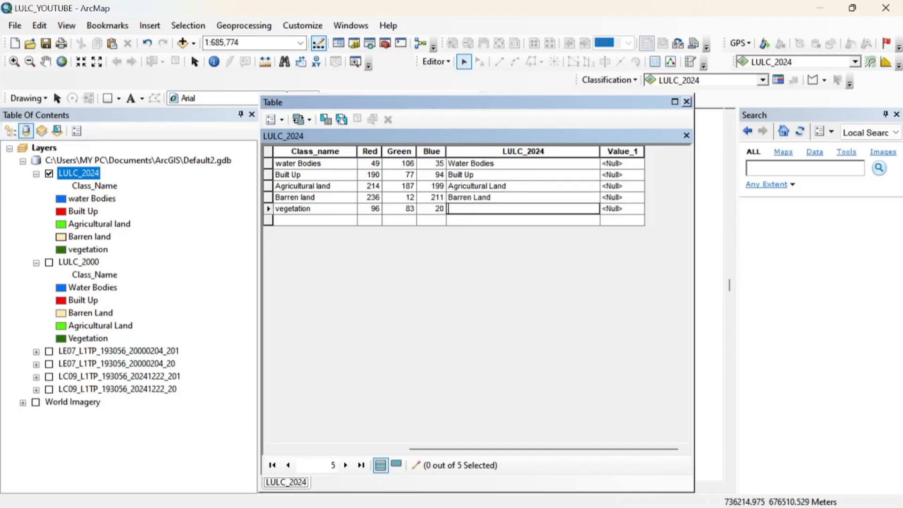
{"action": "type", "text": "Vegetation"}
Step: Number the five classes 1 to 5 in the Value_1 field and save the edits
{"action": "left_click", "coordinate": [630, 164]}
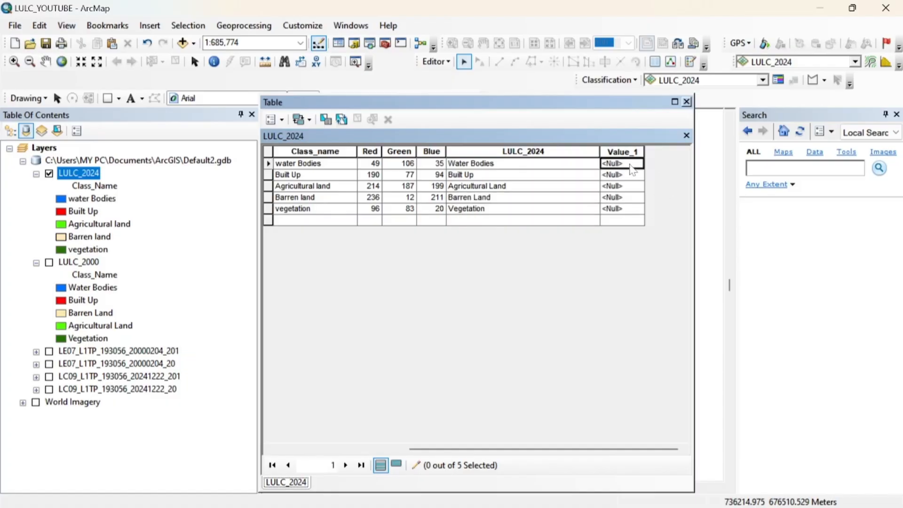
{"action": "type", "text": "1 2 3 4 5"}
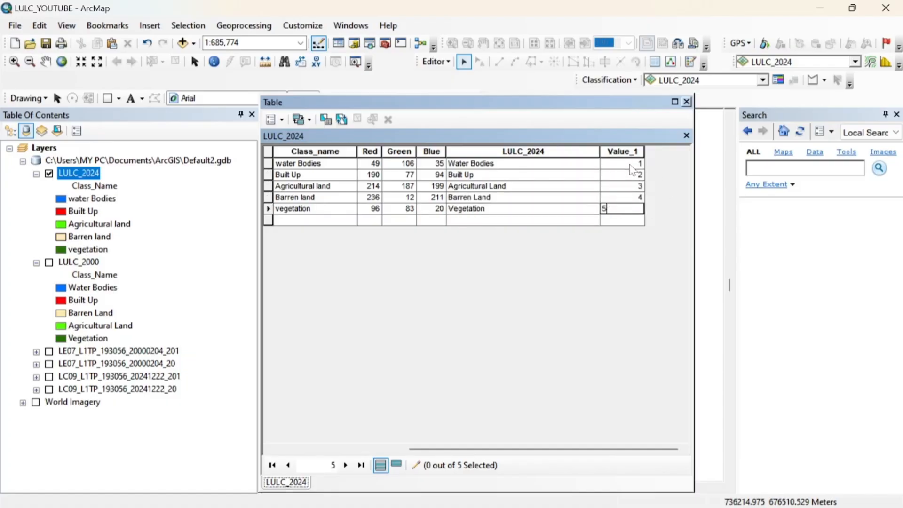
{"action": "left_click", "coordinate": [442, 62]}
{"action": "left_click", "coordinate": [453, 110]}
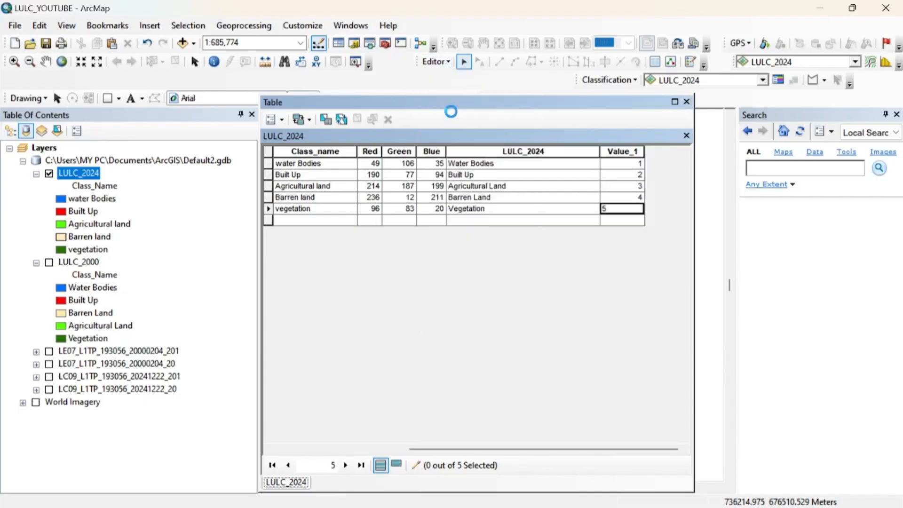
Step: Stop the edit session and close the LULC_2024 attribute table
{"action": "left_click", "coordinate": [446, 62]}
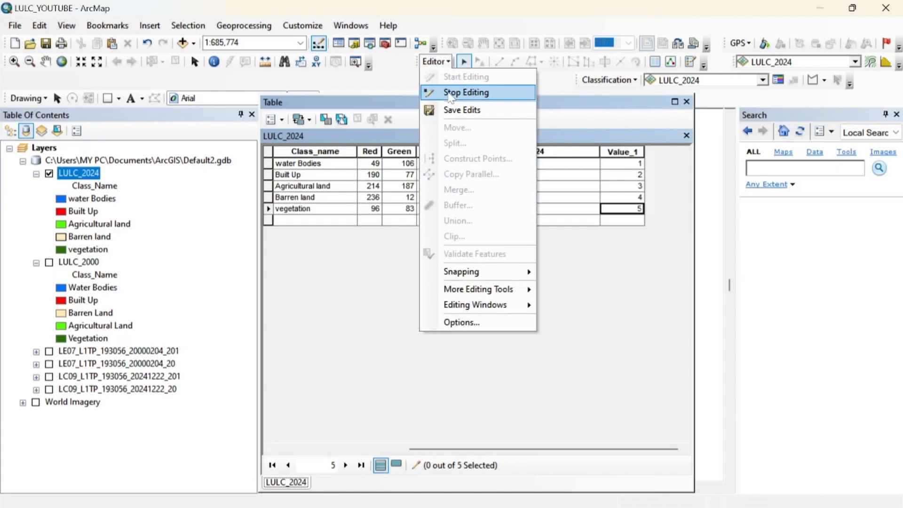
{"action": "left_click", "coordinate": [451, 94]}
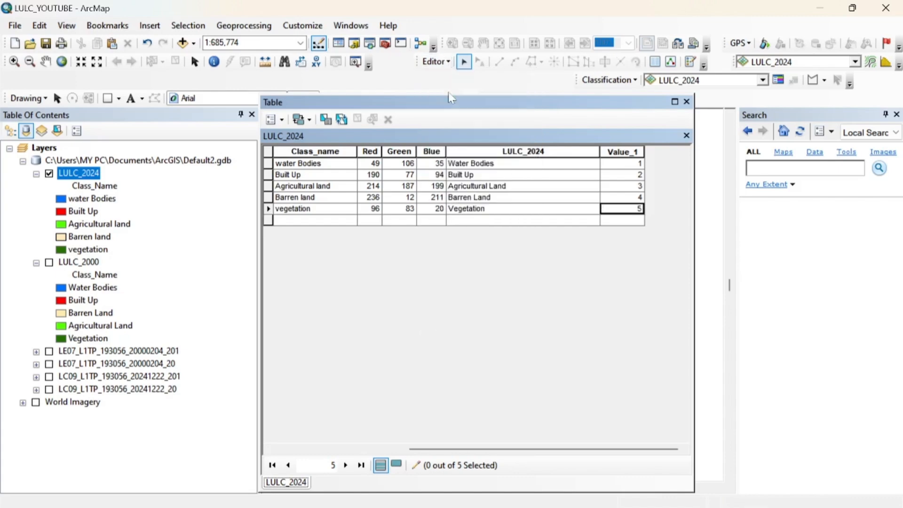
{"action": "left_click", "coordinate": [687, 102]}
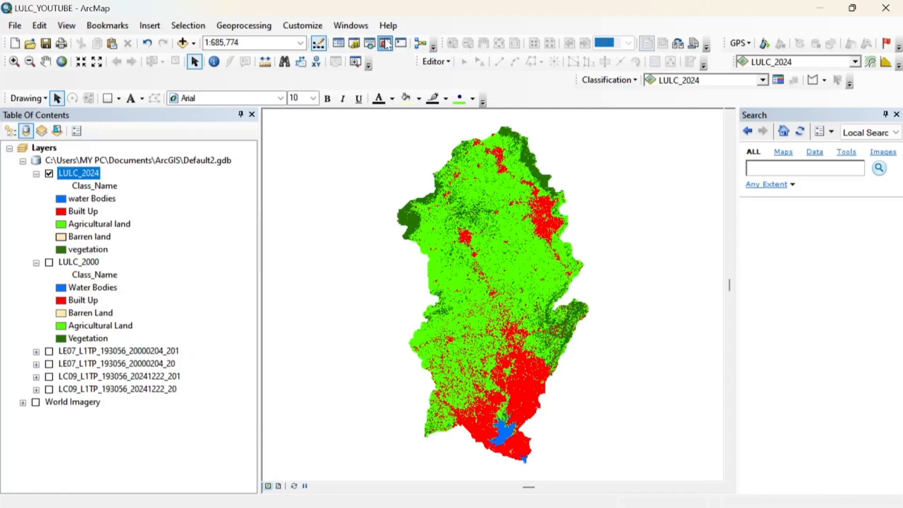
Step: Open the Raster to Polygon tool from the From Raster toolset of the Conversion Tools in ArcToolbox
{"action": "left_click", "coordinate": [386, 43]}
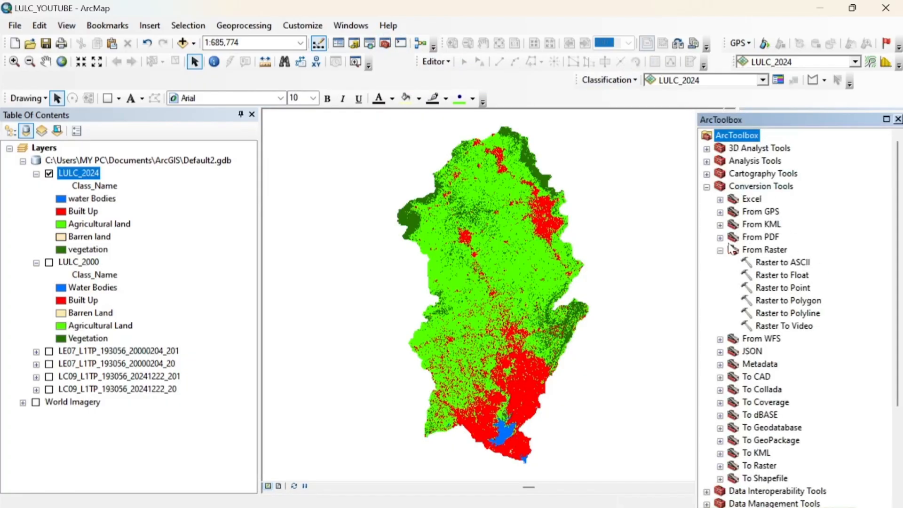
{"action": "left_click", "coordinate": [706, 186]}
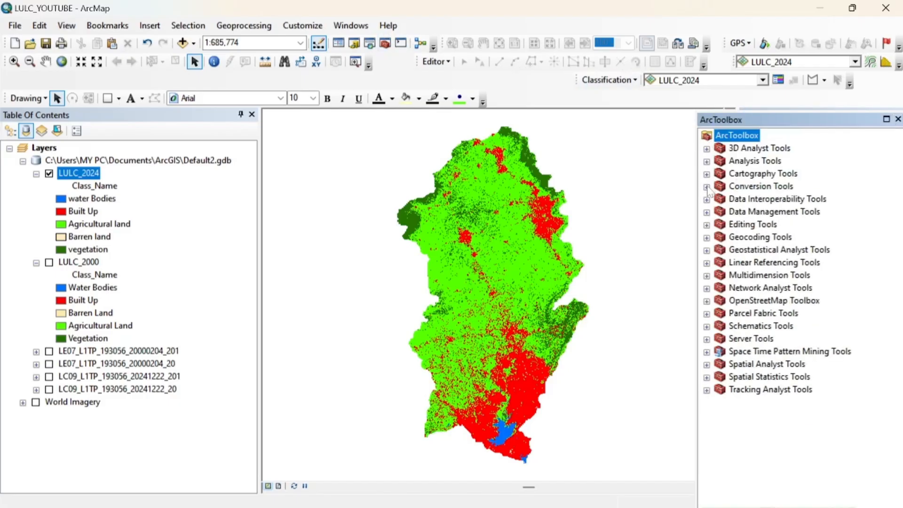
{"action": "left_click", "coordinate": [706, 187]}
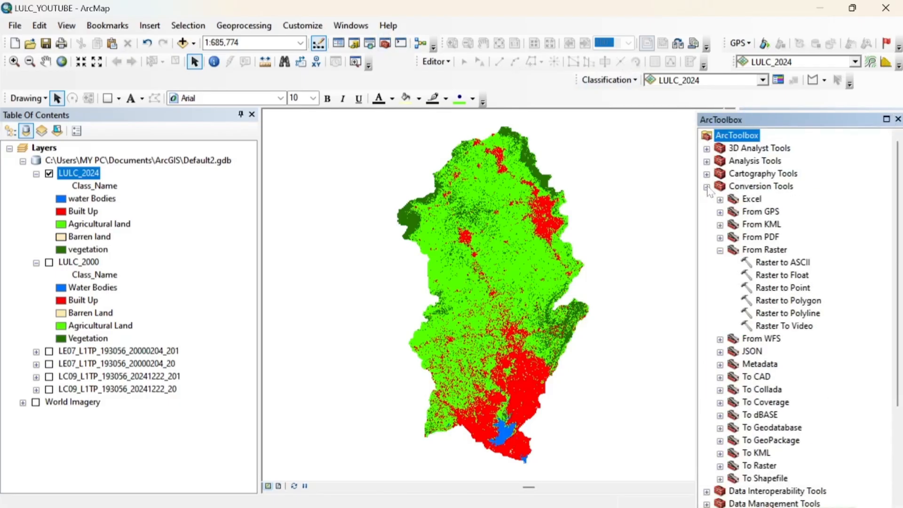
{"action": "left_click", "coordinate": [719, 251]}
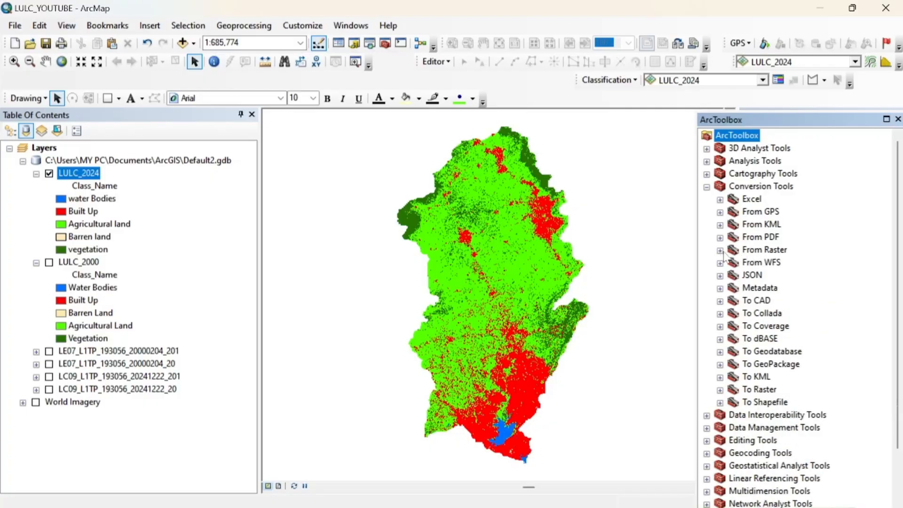
{"action": "left_click", "coordinate": [719, 250]}
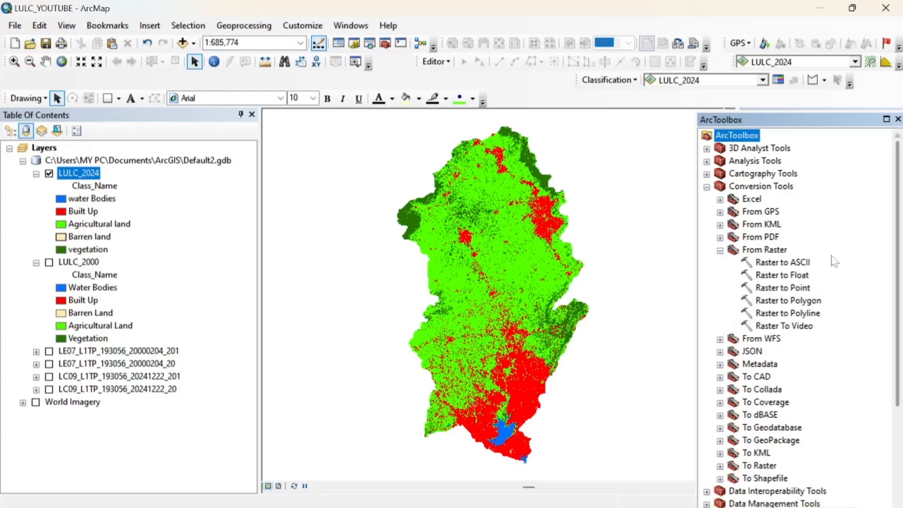
{"action": "left_click", "coordinate": [777, 300]}
{"action": "double_click", "coordinate": [777, 300]}
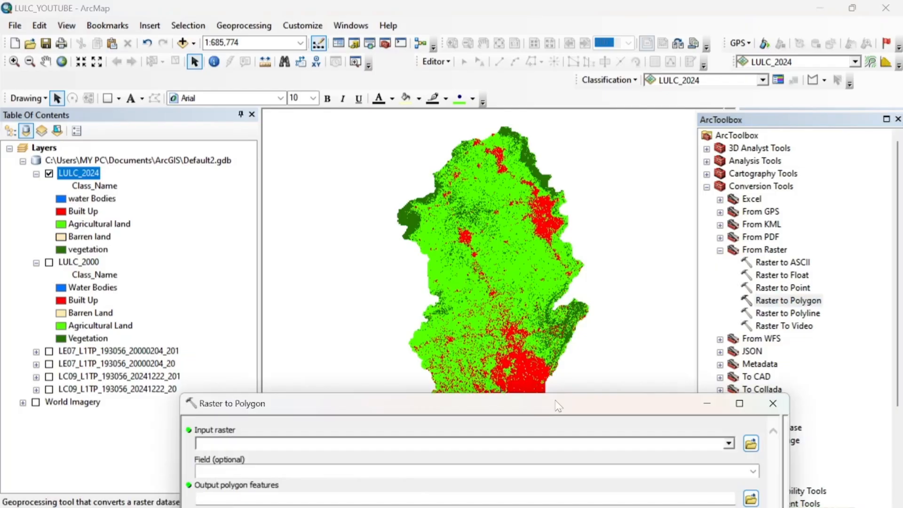
{"action": "left_click_drag", "start_coordinate": [558, 405], "coordinate": [616, 245]}
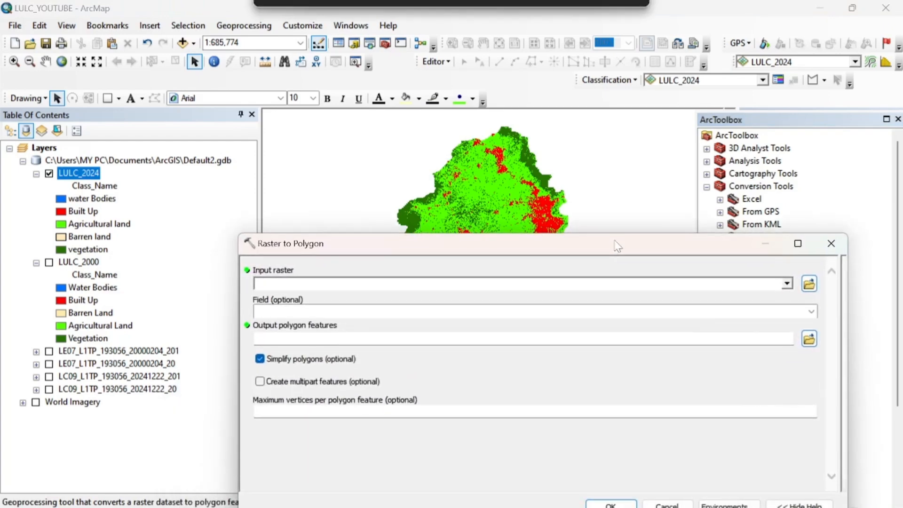
Step: Choose LULC_2000 as the input raster and Value_1 as the conversion field
{"action": "left_click", "coordinate": [786, 284]}
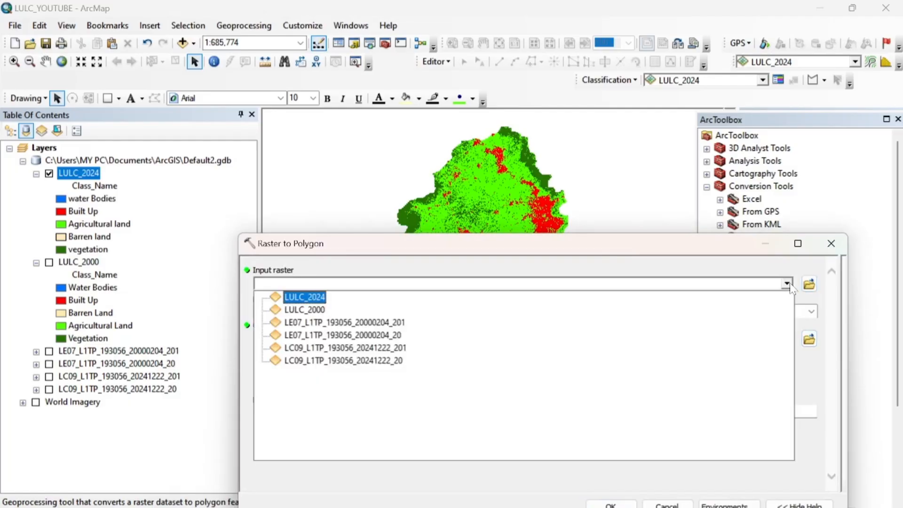
{"action": "left_click", "coordinate": [316, 311]}
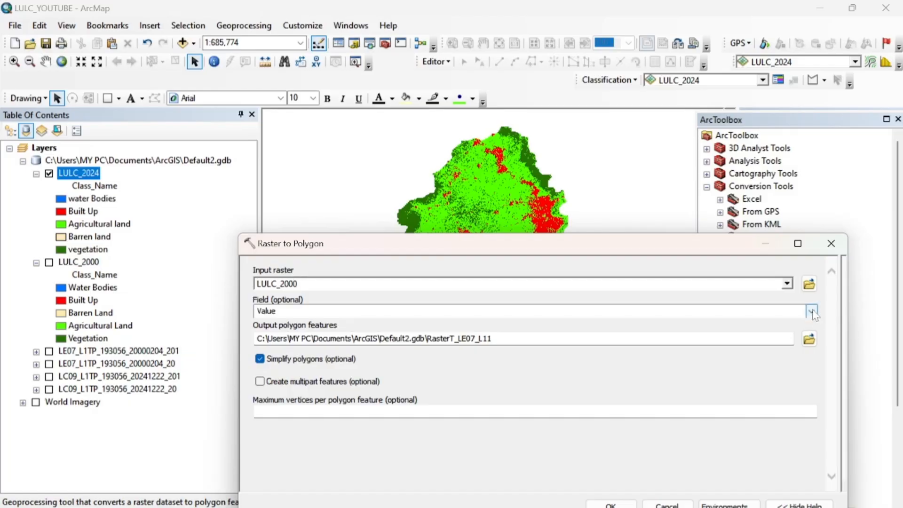
{"action": "left_click", "coordinate": [812, 312]}
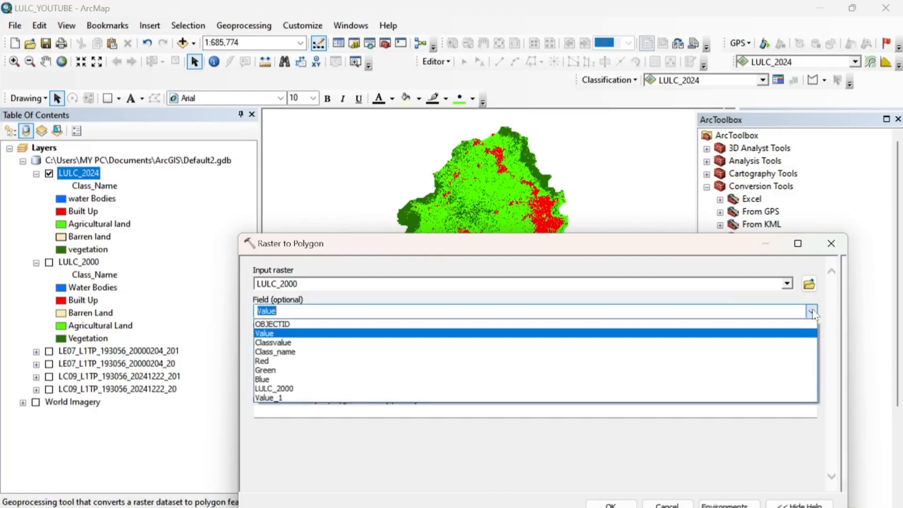
{"action": "left_click", "coordinate": [403, 399]}
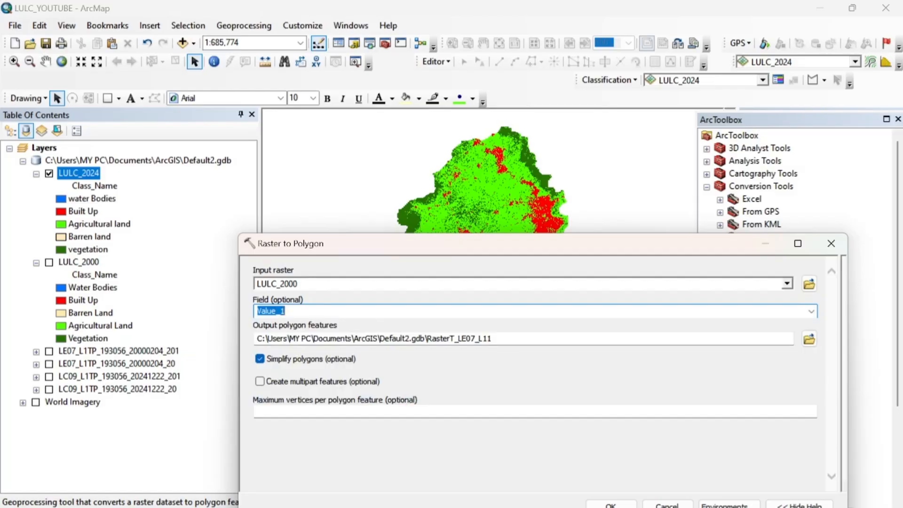
Step: Name the output polygon features Raster_Polygon2000 in Default2.gdb and run the conversion
{"action": "left_click", "coordinate": [501, 338]}
{"action": "key", "text": "ctrl+a"}
{"action": "key", "text": "BackSpace"}
{"action": "type", "text": "C:\\Users\\MY PC\\Documents\\ArcGIS\\Default2.gdb\\Raster"}
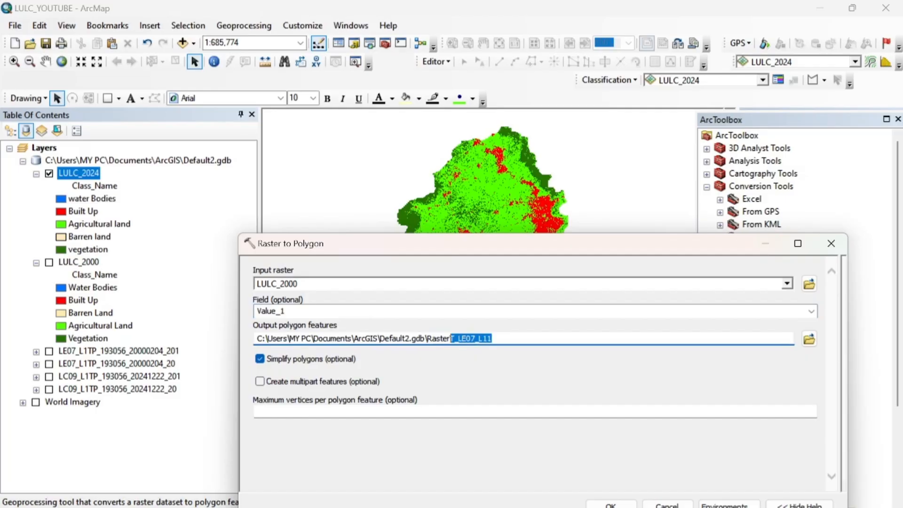
{"action": "key", "text": "BackSpace"}
{"action": "type", "text": "_"}
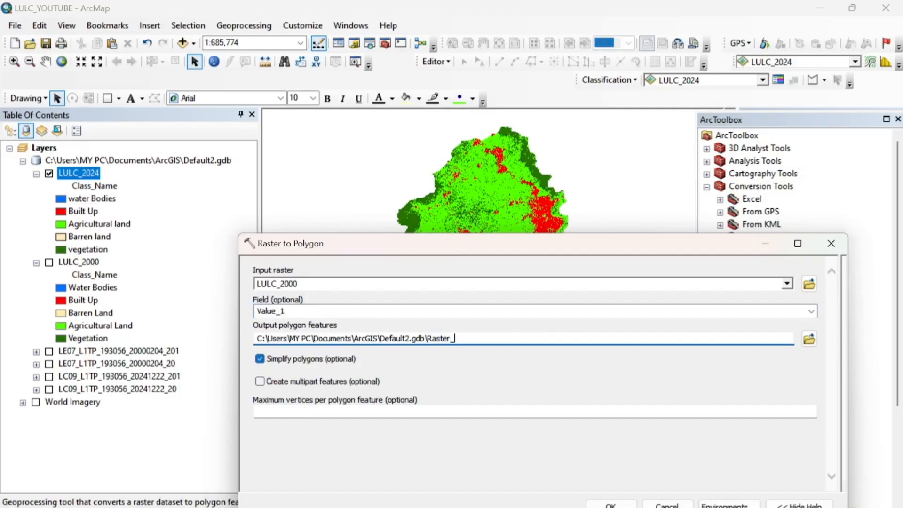
{"action": "type", "text": "Polygon2000"}
{"action": "left_click_drag", "start_coordinate": [692, 243], "coordinate": [702, 144]}
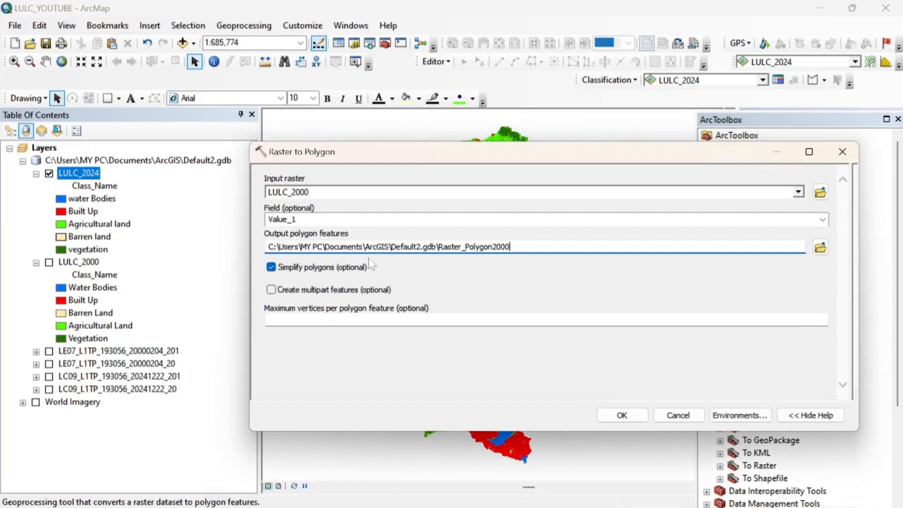
{"action": "left_click", "coordinate": [624, 414]}
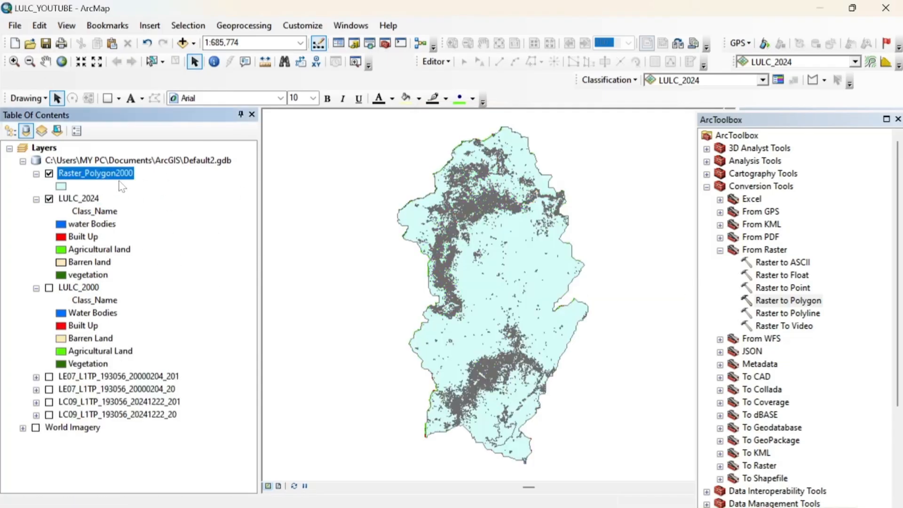
Step: Start another Raster to Polygon conversion with LULC_2024 as the input raster and Value_1 as the field
{"action": "double_click", "coordinate": [791, 301]}
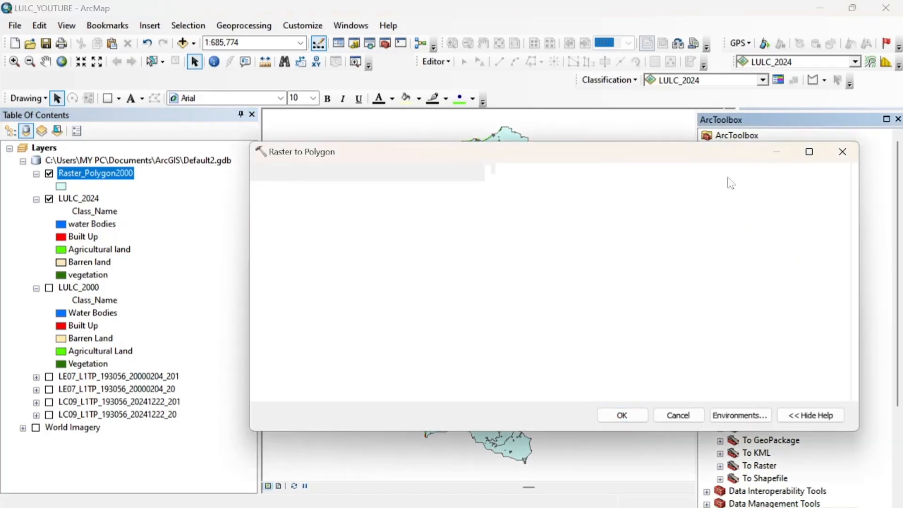
{"action": "left_click", "coordinate": [797, 192]}
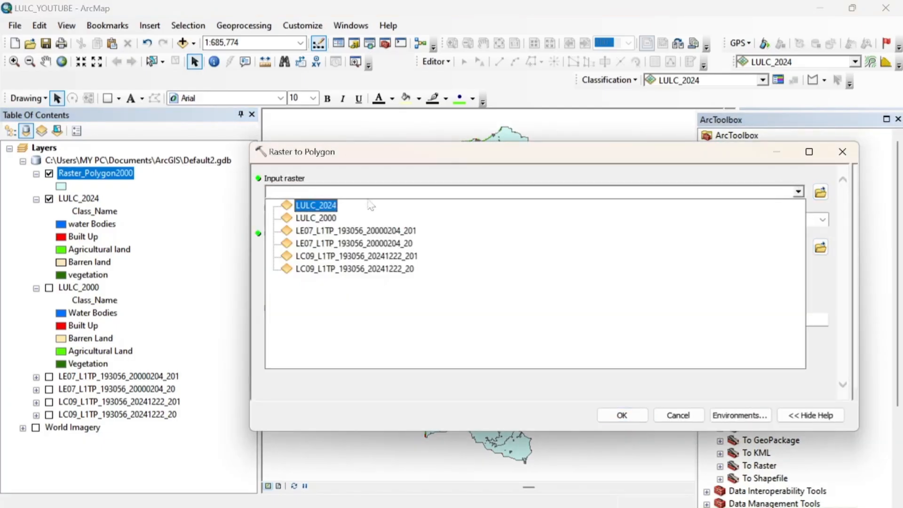
{"action": "left_click", "coordinate": [324, 206]}
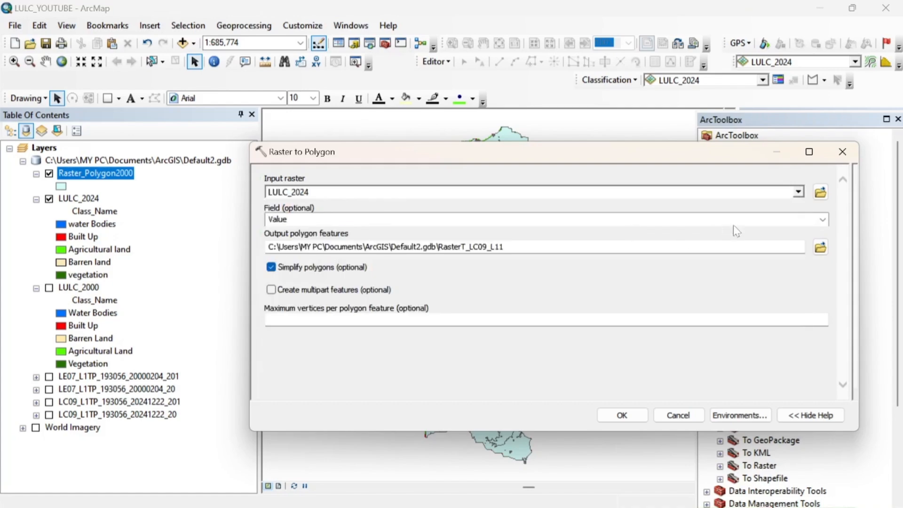
{"action": "left_click", "coordinate": [821, 219]}
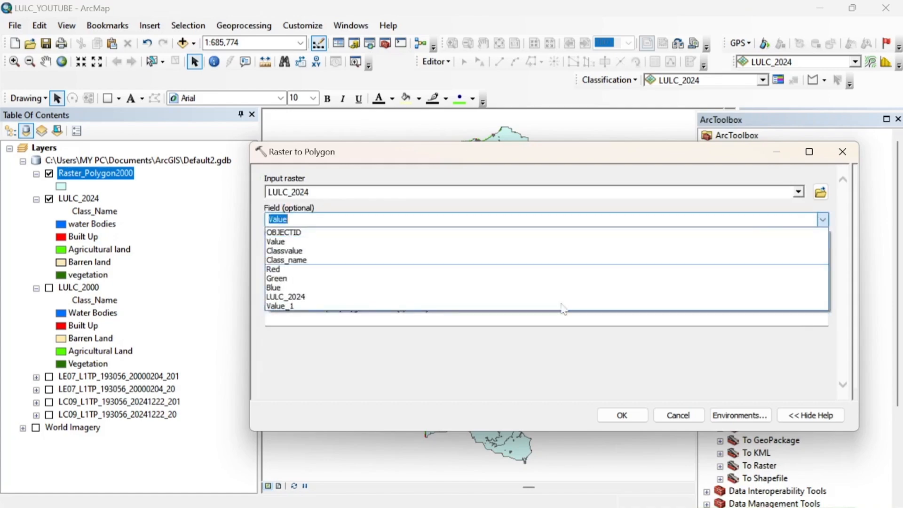
{"action": "left_click", "coordinate": [499, 306]}
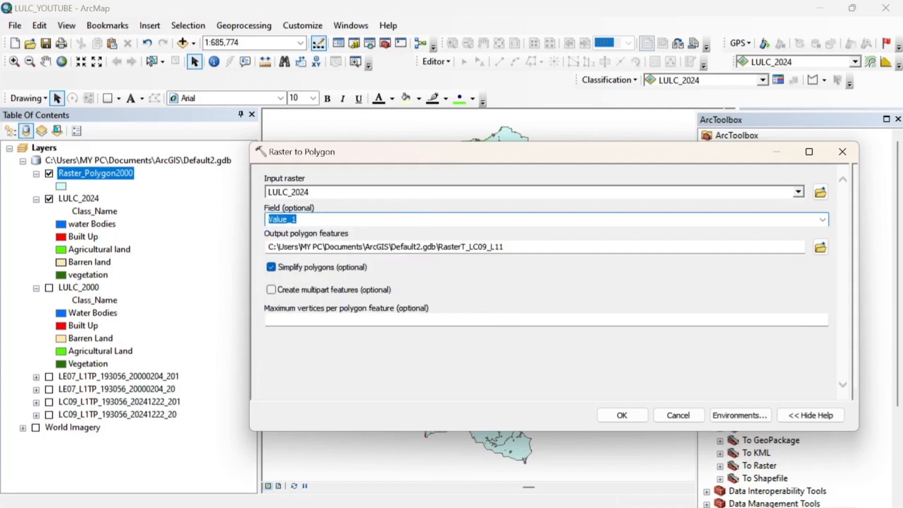
Step: Name the output polygon features RasterT_Polygon2024 in Default2.gdb and run the conversion
{"action": "left_click", "coordinate": [505, 246]}
{"action": "key", "text": "BackSpace"}
{"action": "key", "text": "BackSpace"}
{"action": "key", "text": "BackSpace"}
{"action": "key", "text": "BackSpace"}
{"action": "key", "text": "BackSpace"}
{"action": "key", "text": "BackSpace"}
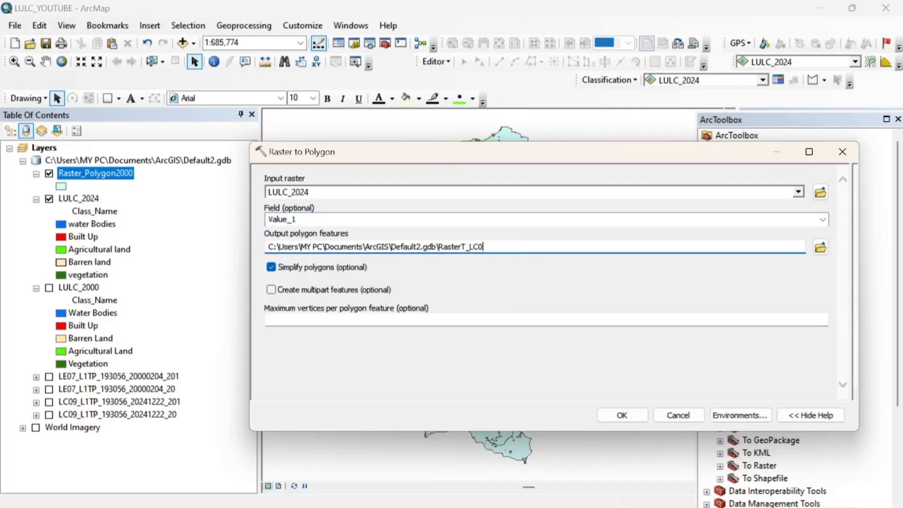
{"action": "key", "text": "BackSpace"}
{"action": "key", "text": "BackSpace"}
{"action": "type", "text": "Poly"}
{"action": "type", "text": "gon"}
{"action": "left_click", "coordinate": [626, 419]}
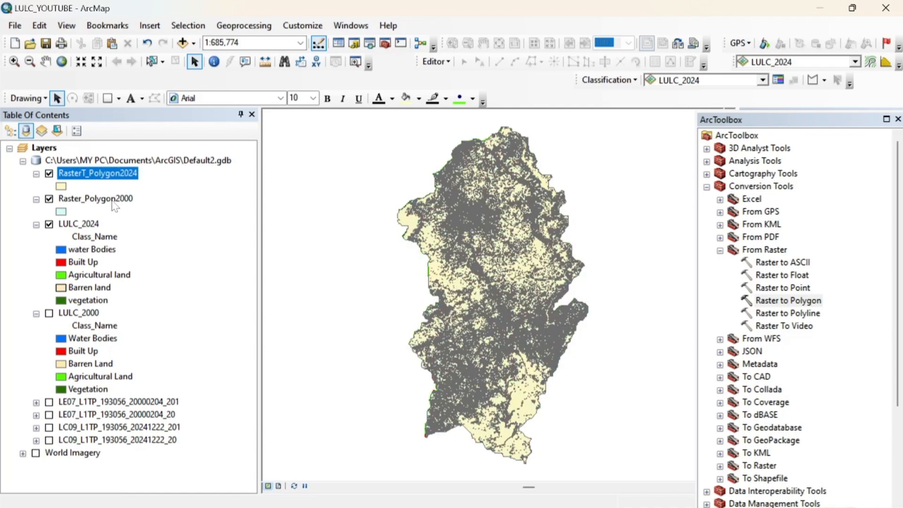
Step: Examine the gridcode values of the individual polygons in the Raster_Polygon2000 attribute table, then close it
{"action": "left_click", "coordinate": [112, 203]}
{"action": "right_click", "coordinate": [113, 201]}
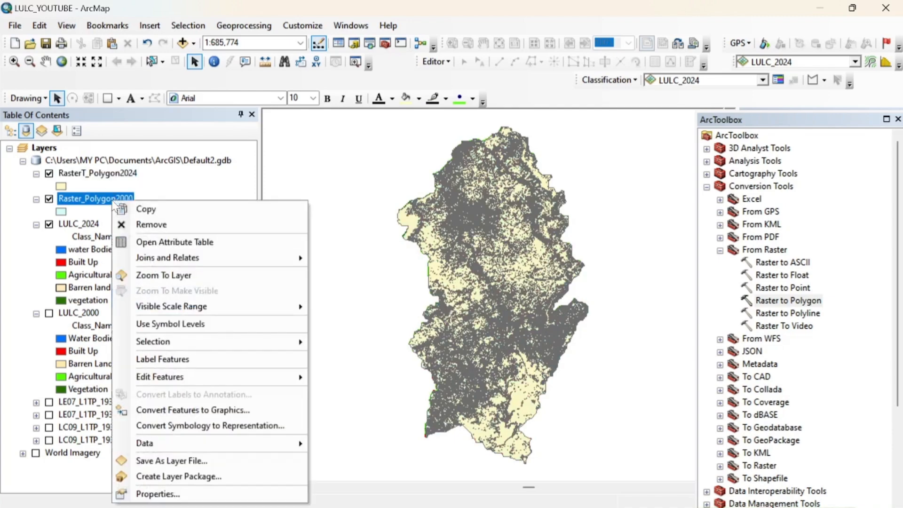
{"action": "left_click", "coordinate": [172, 243]}
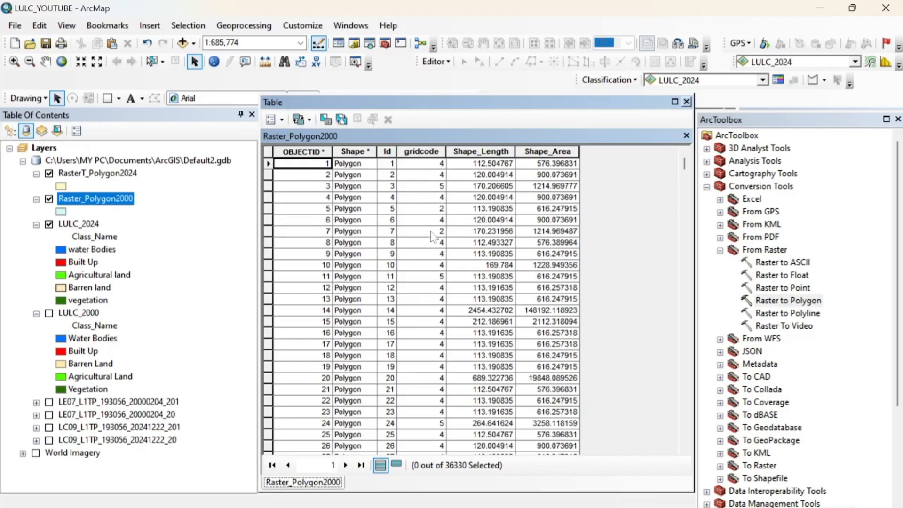
{"action": "scroll", "coordinate": [446, 305], "scroll_direction": "down", "scroll_amount": 4}
{"action": "scroll", "coordinate": [446, 306], "scroll_direction": "down", "scroll_amount": 20}
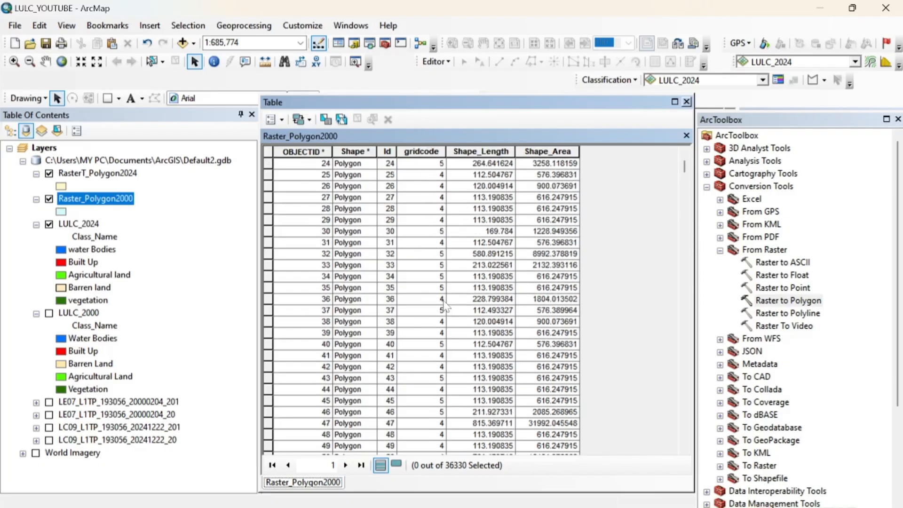
{"action": "scroll", "coordinate": [446, 305], "scroll_direction": "down", "scroll_amount": 20}
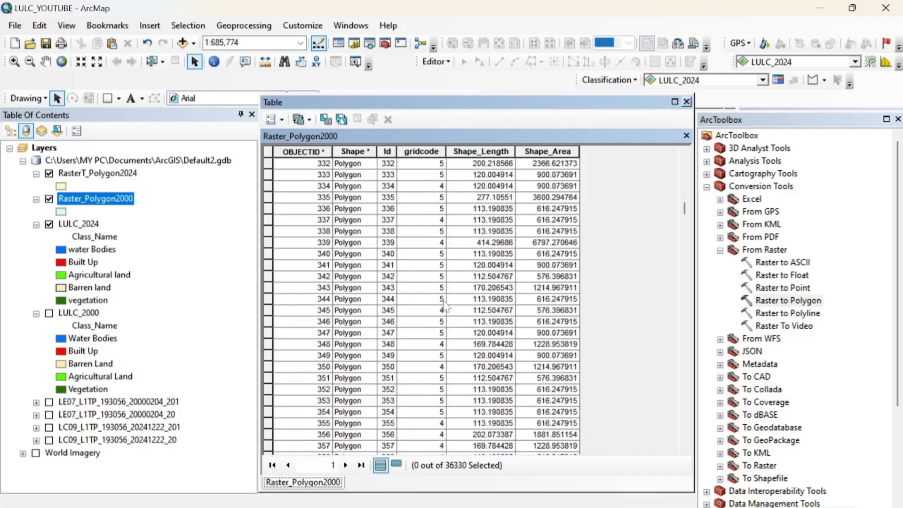
{"action": "scroll", "coordinate": [446, 305], "scroll_direction": "down", "scroll_amount": 20}
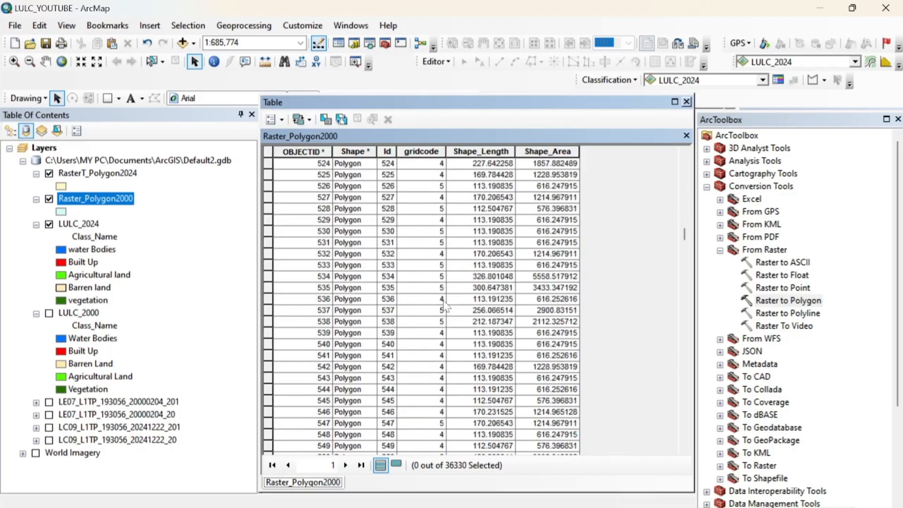
{"action": "scroll", "coordinate": [445, 306], "scroll_direction": "down", "scroll_amount": 13}
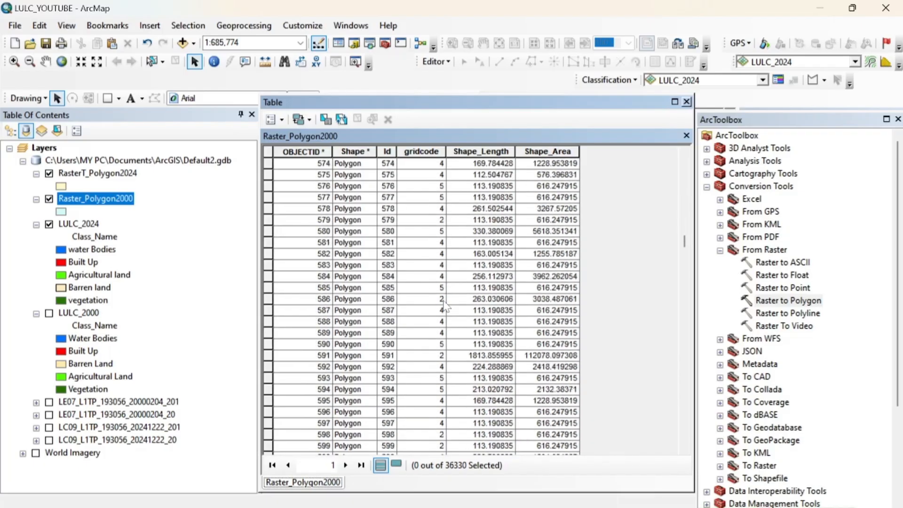
{"action": "left_click", "coordinate": [686, 102]}
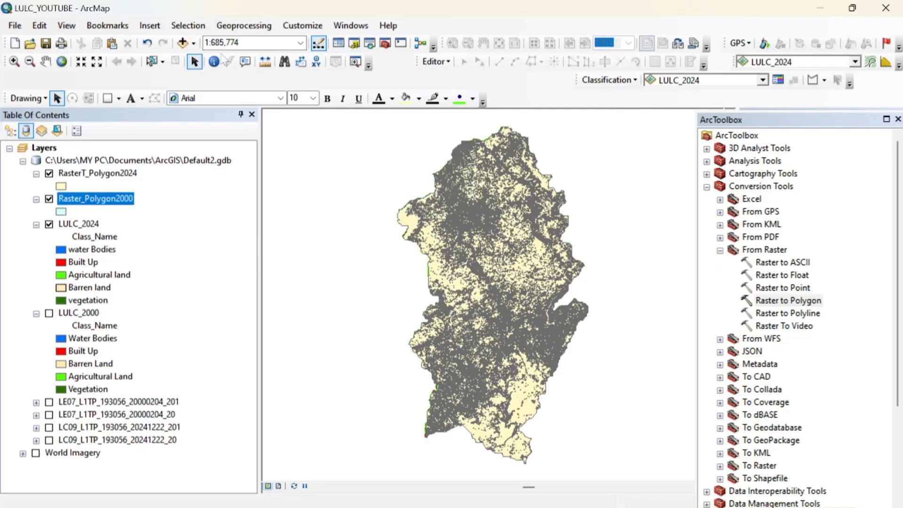
Step: Dissolve Raster_Polygon2000 by the gridcode field into Raster_Polygon2000_Dissolve in Default2.gdb
{"action": "left_click", "coordinate": [232, 28]}
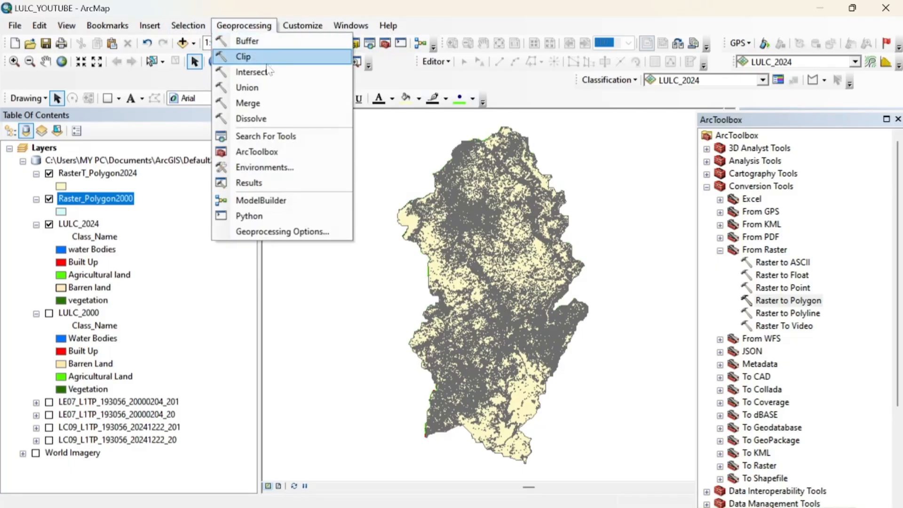
{"action": "left_click", "coordinate": [266, 118]}
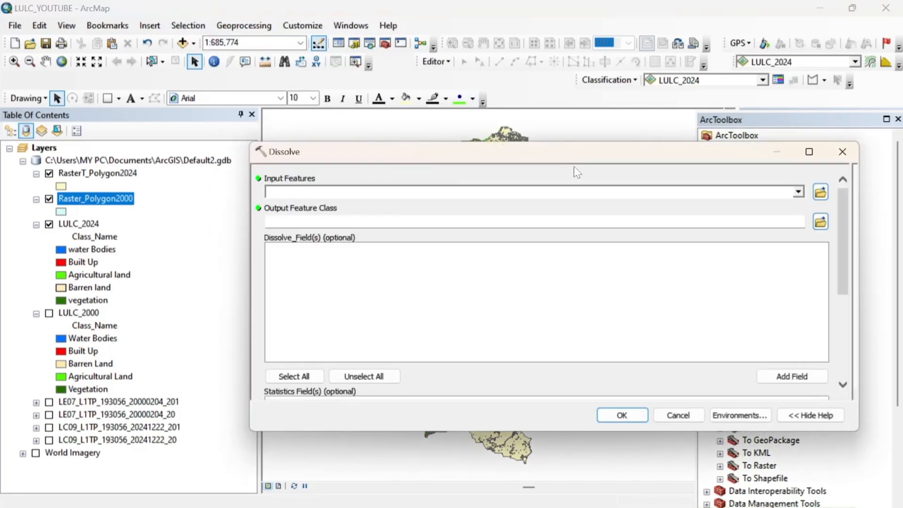
{"action": "left_click", "coordinate": [799, 191]}
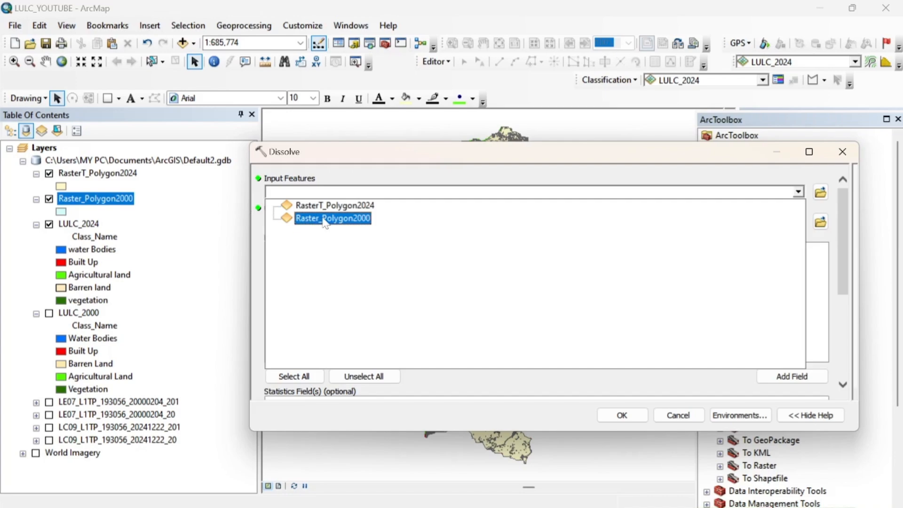
{"action": "left_click", "coordinate": [325, 220]}
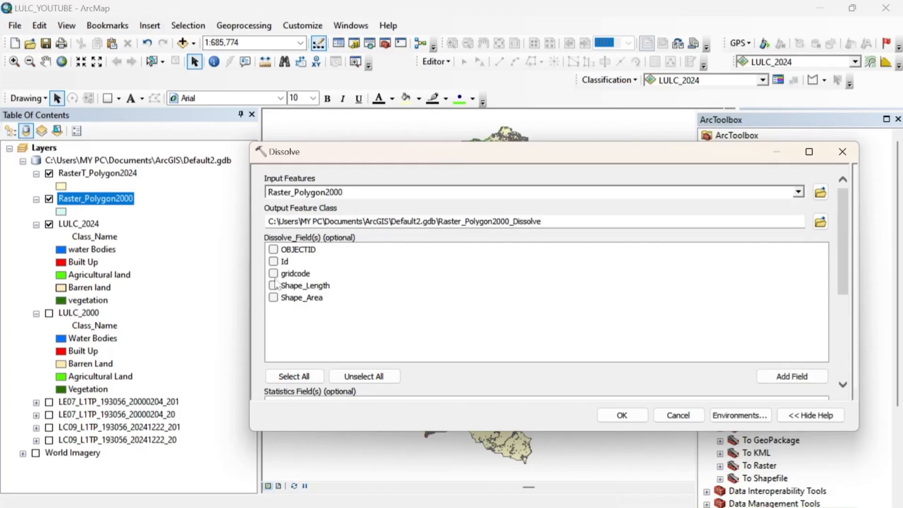
{"action": "left_click", "coordinate": [274, 277]}
{"action": "left_click", "coordinate": [622, 414]}
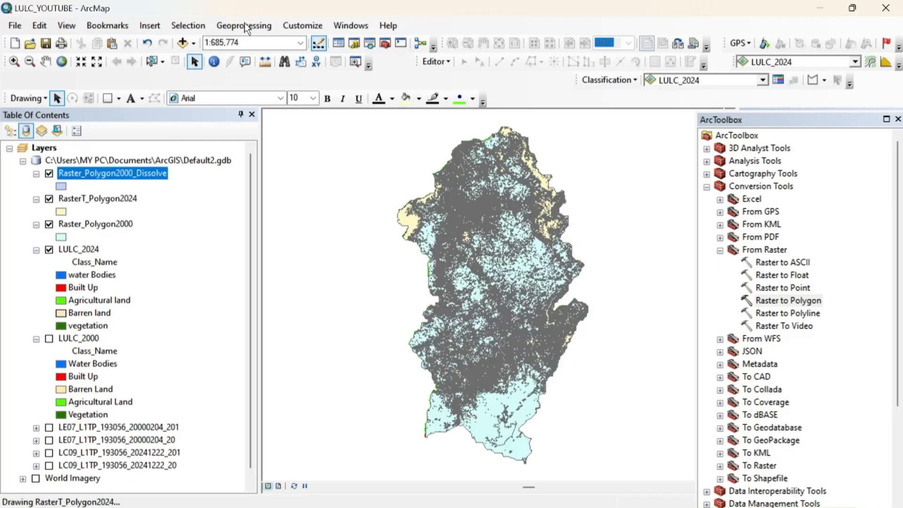
Step: Dissolve RasterT_Polygon2024 by the gridcode field into RasterT_Polygon2024_Dissolve in Default2.gdb
{"action": "left_click", "coordinate": [257, 28]}
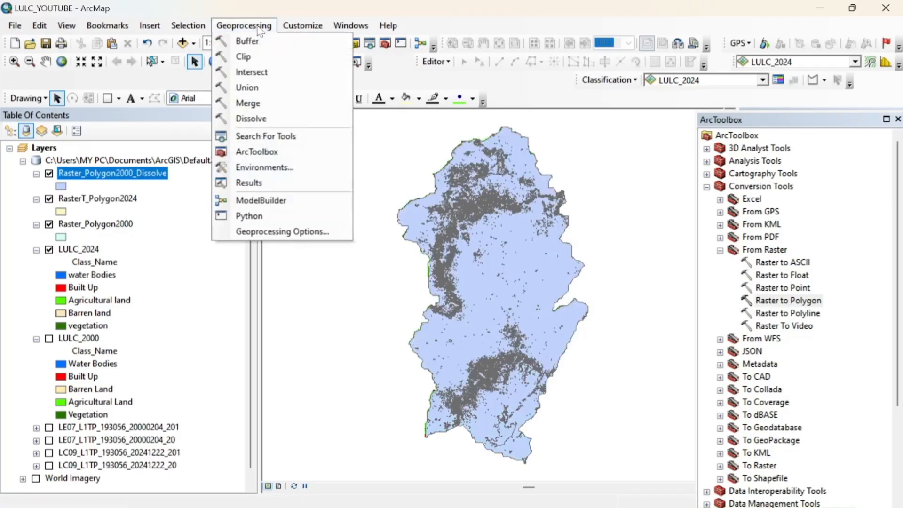
{"action": "left_click", "coordinate": [250, 118]}
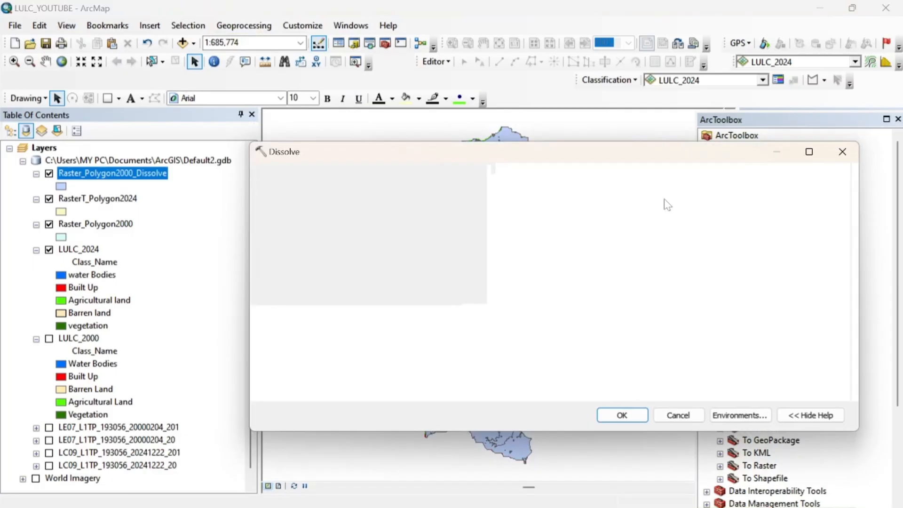
{"action": "left_click", "coordinate": [633, 190]}
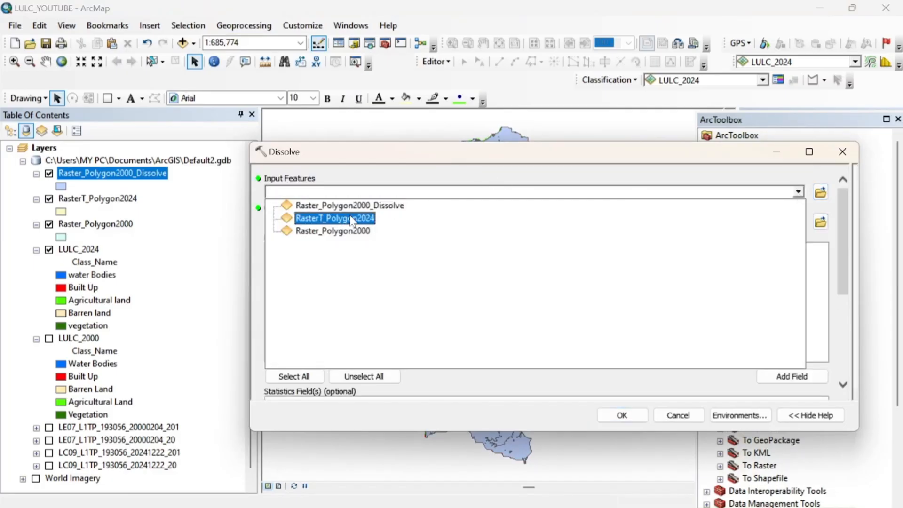
{"action": "left_click", "coordinate": [352, 219]}
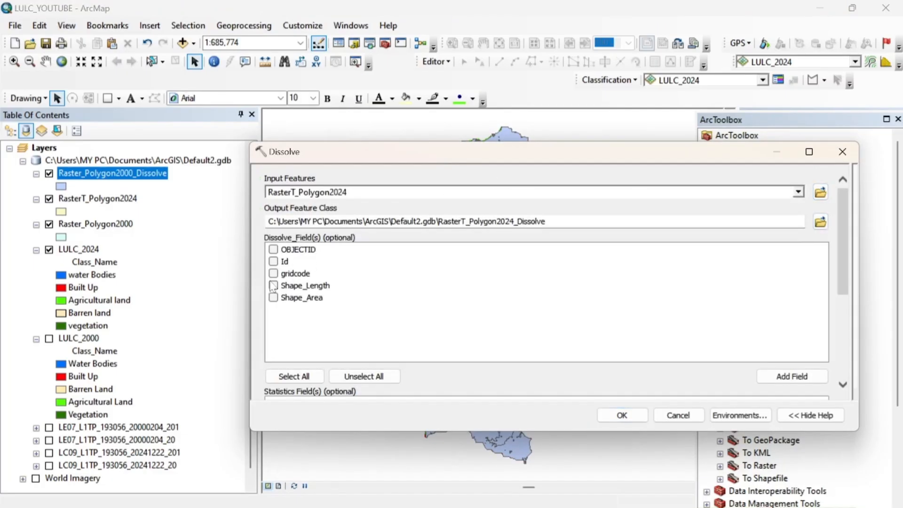
{"action": "left_click", "coordinate": [273, 274]}
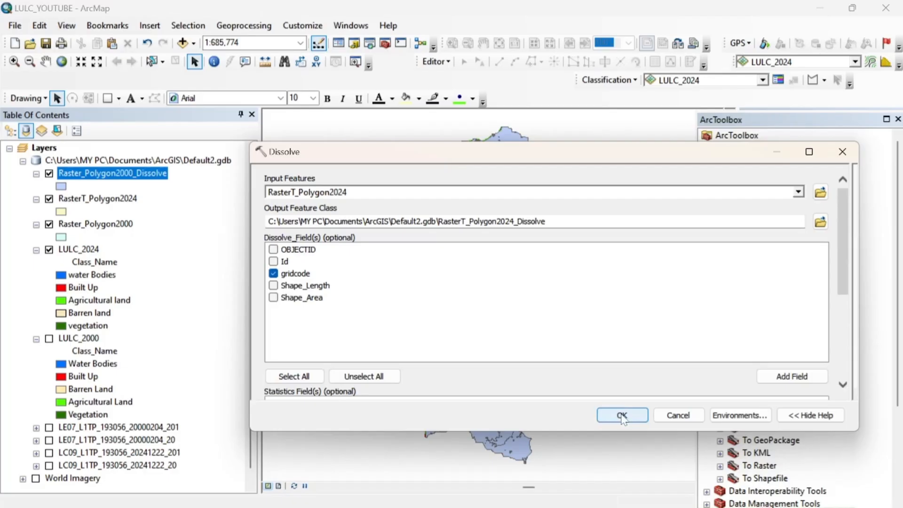
{"action": "left_click", "coordinate": [622, 415]}
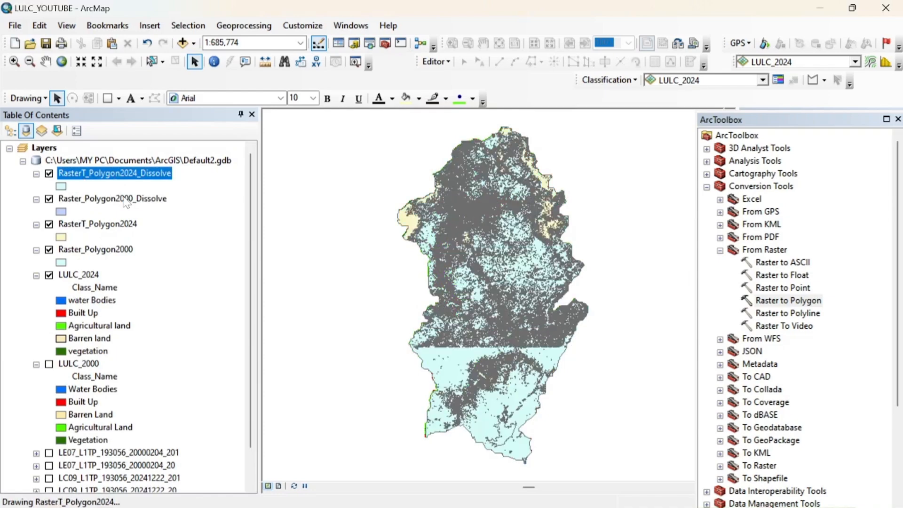
Step: Review the attribute tables of Raster_Polygon2000_Dissolve and RasterT_Polygon2024_Dissolve, closing each one after checking its records
{"action": "left_click", "coordinate": [125, 199]}
{"action": "right_click", "coordinate": [125, 200]}
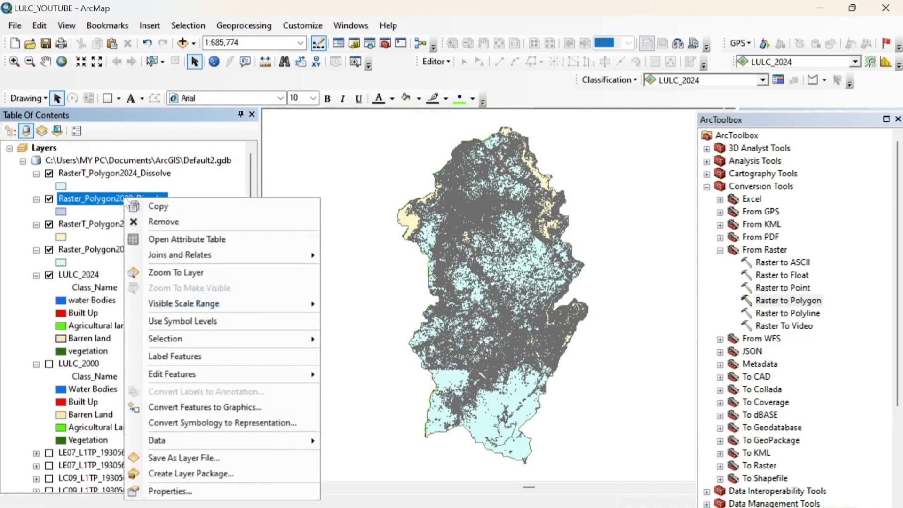
{"action": "left_click", "coordinate": [174, 241]}
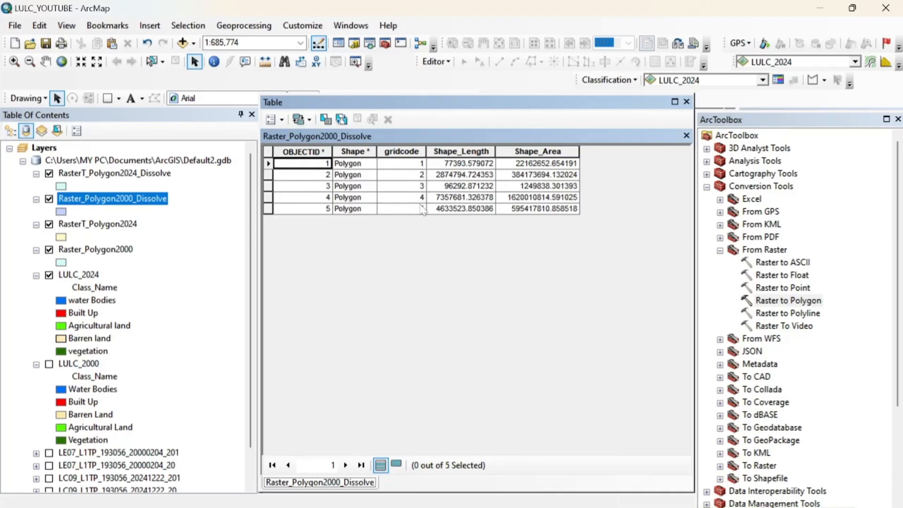
{"action": "left_click", "coordinate": [686, 102]}
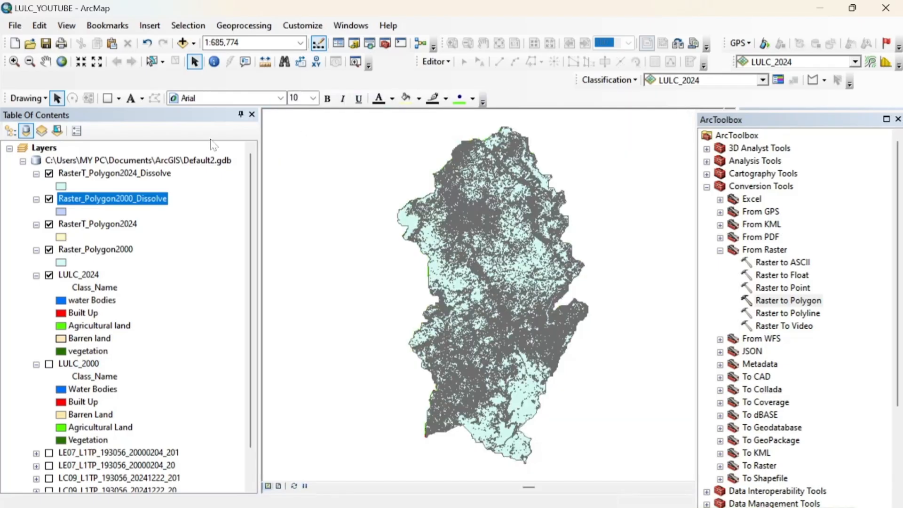
{"action": "right_click", "coordinate": [134, 174]}
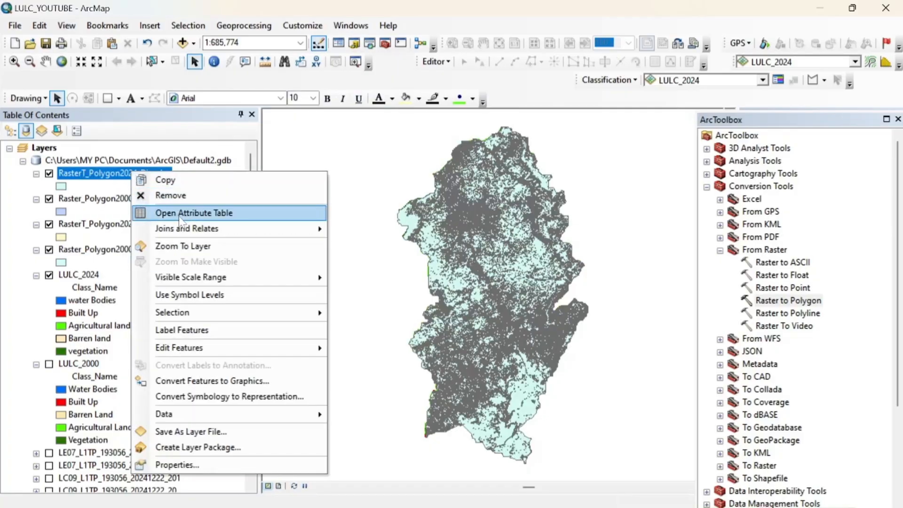
{"action": "left_click", "coordinate": [178, 214]}
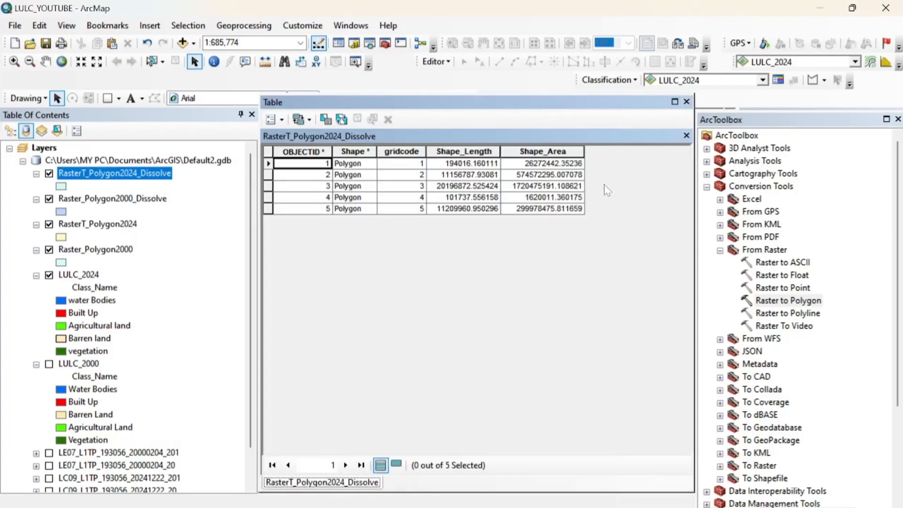
{"action": "left_click", "coordinate": [687, 102]}
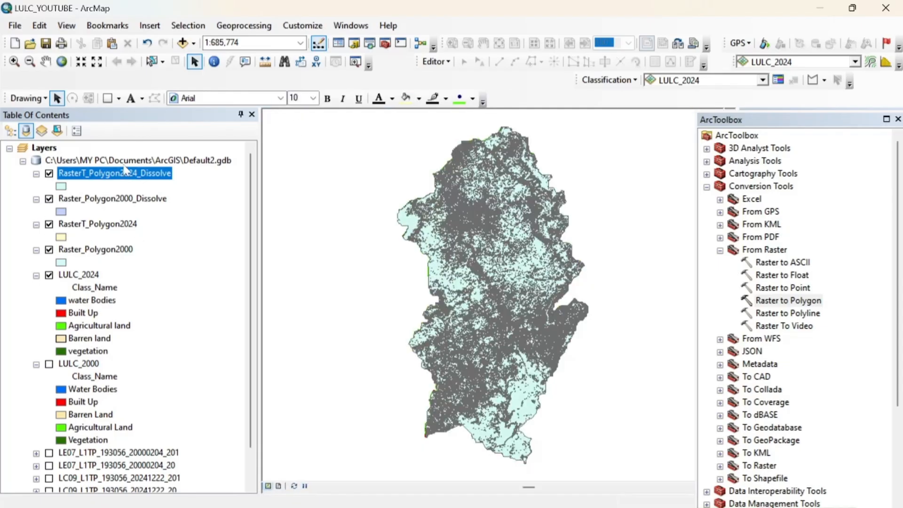
Step: Open the attribute table of the Raster_Polygon2000_Dissolve layer
{"action": "left_click", "coordinate": [224, 26]}
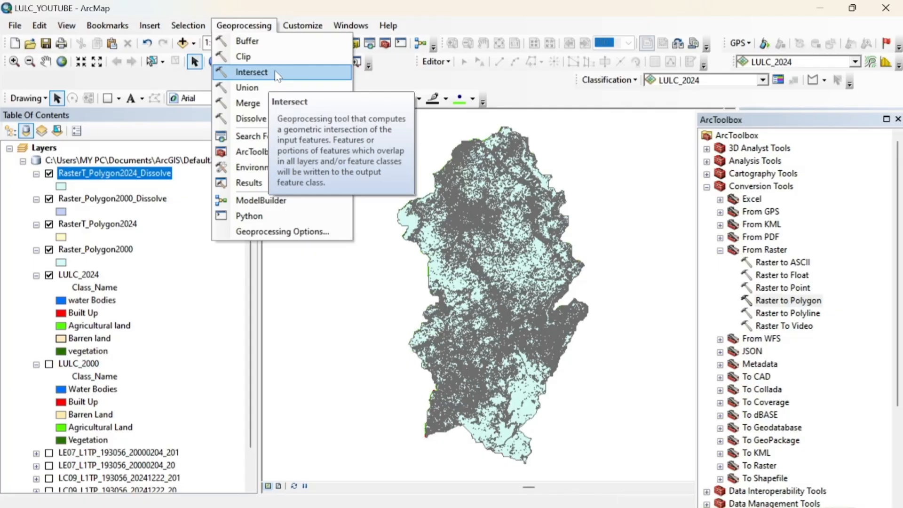
{"action": "left_click", "coordinate": [123, 201]}
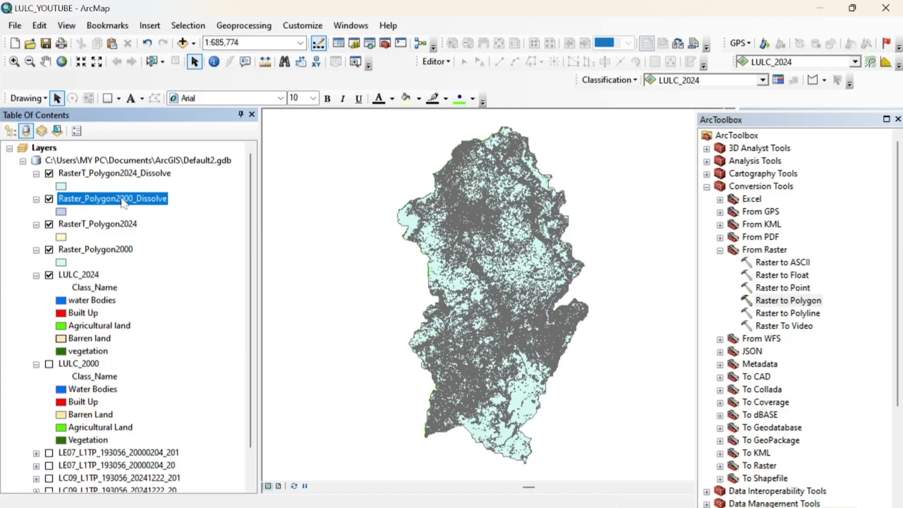
{"action": "right_click", "coordinate": [123, 202]}
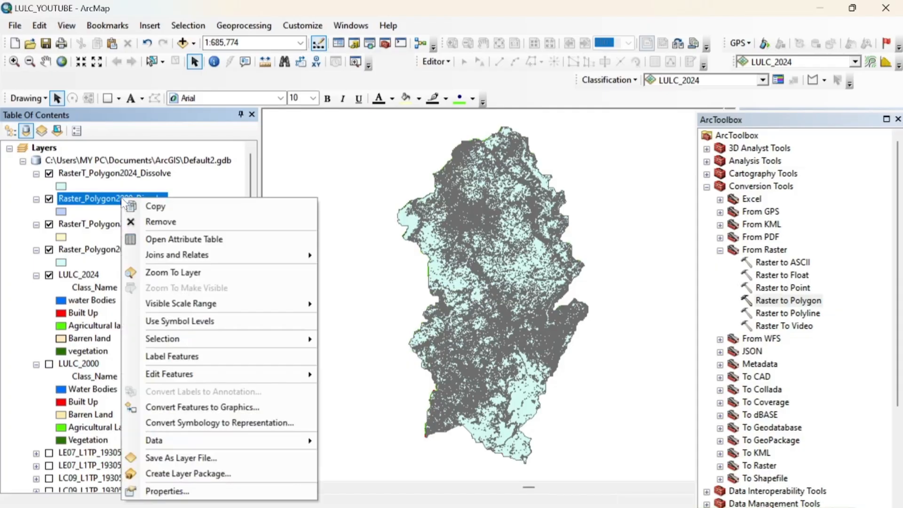
{"action": "left_click", "coordinate": [194, 240]}
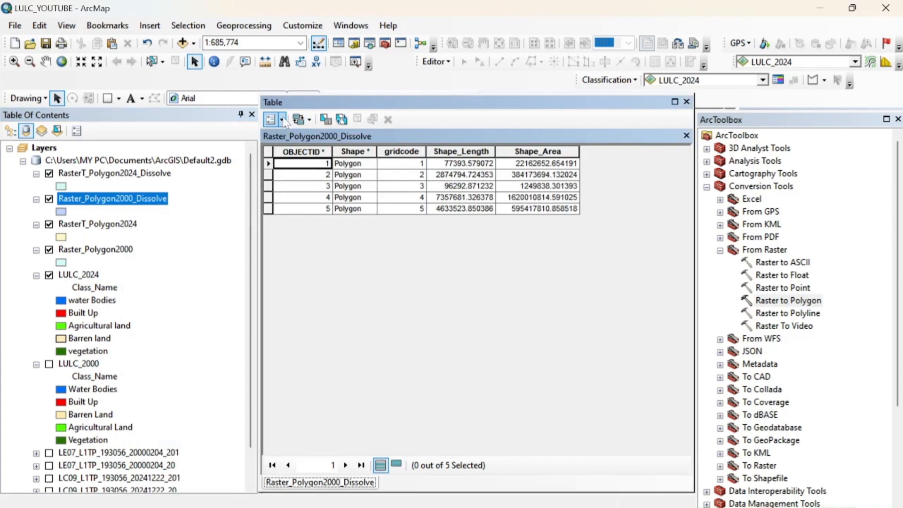
Step: Add a Text field named LULC_2000 with a length of 30 to the Raster_Polygon2000_Dissolve table
{"action": "left_click", "coordinate": [282, 120]}
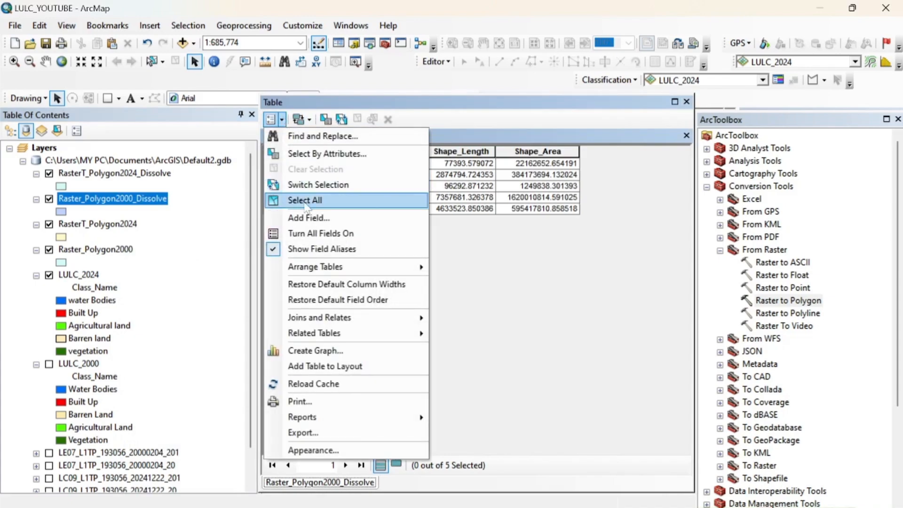
{"action": "left_click", "coordinate": [310, 218]}
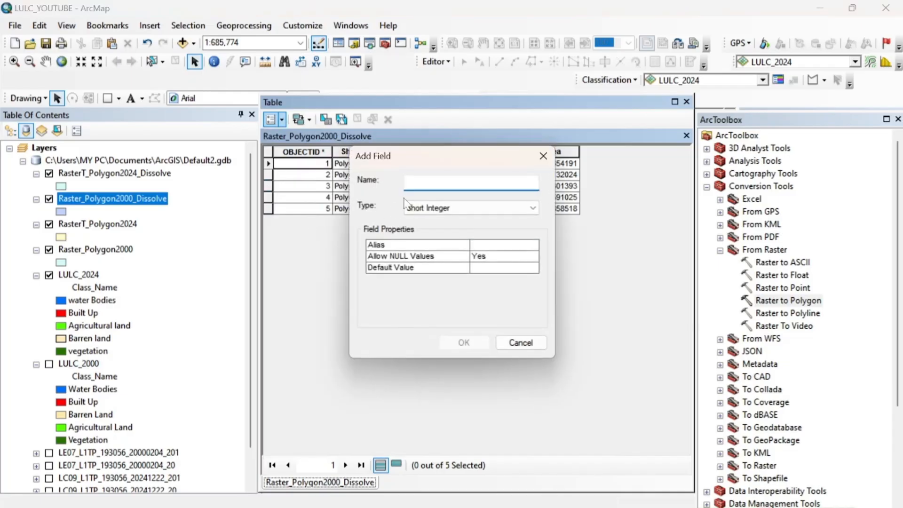
{"action": "type", "text": "LULC"}
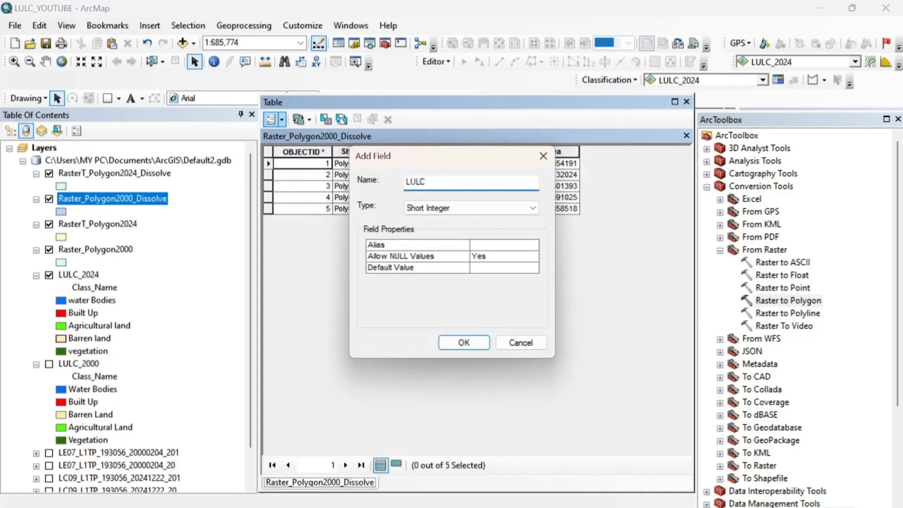
{"action": "type", "text": "_2000"}
{"action": "left_click", "coordinate": [437, 209]}
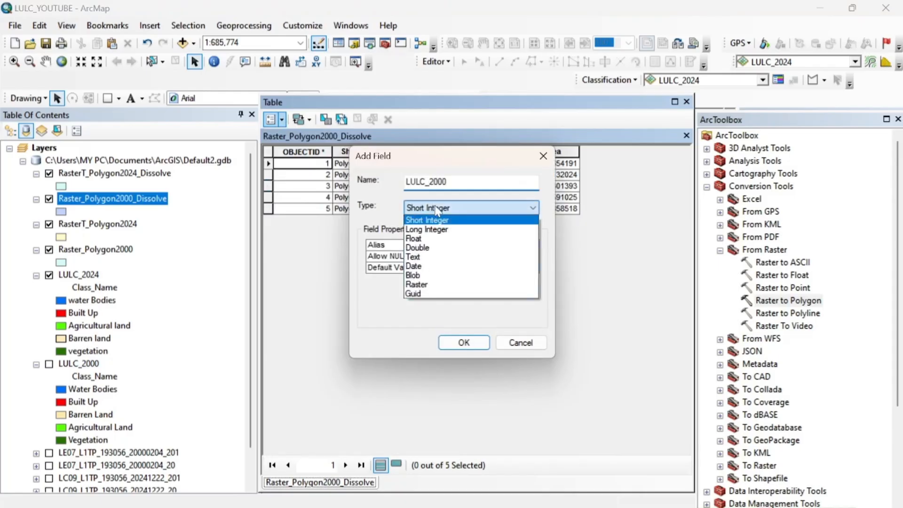
{"action": "left_click", "coordinate": [430, 258]}
{"action": "left_click", "coordinate": [482, 279]}
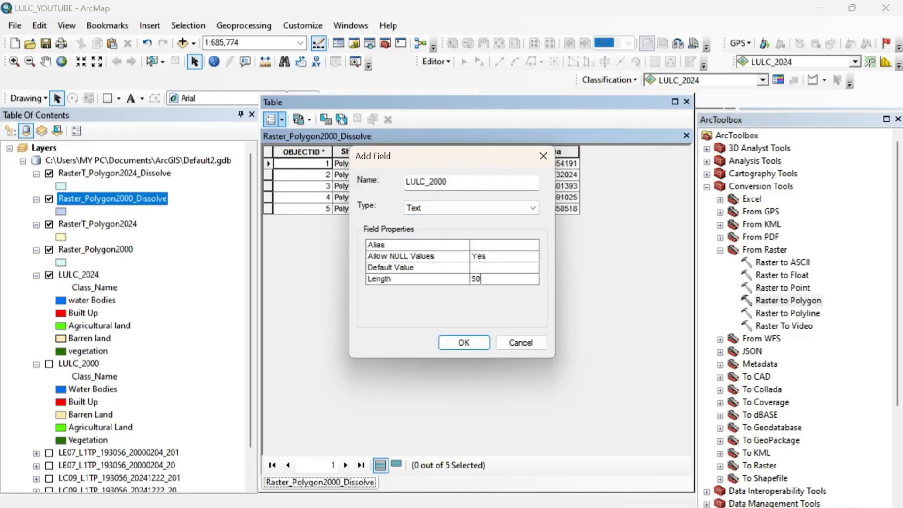
{"action": "key", "text": "BackSpace"}
{"action": "key", "text": "BackSpace"}
{"action": "type", "text": "30"}
{"action": "left_click", "coordinate": [464, 342]}
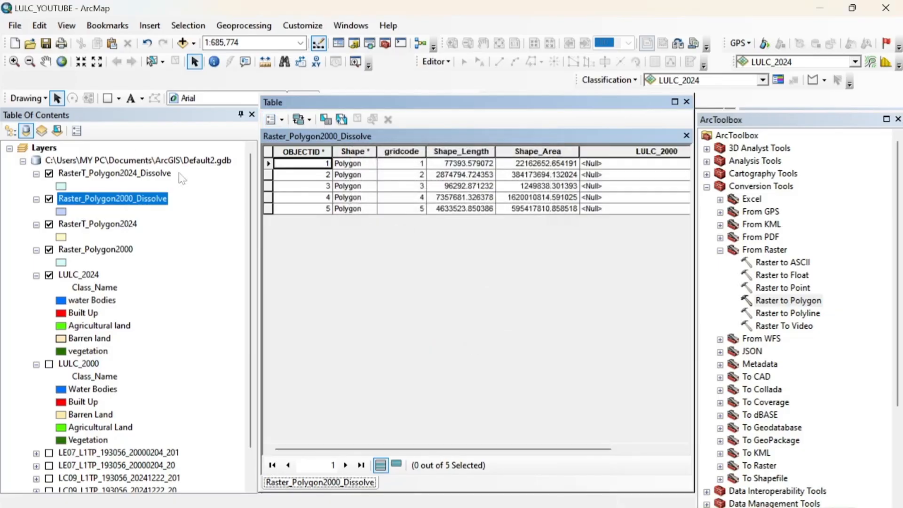
Step: Add a Short Integer field named Area_2000 to the Raster_Polygon2000_Dissolve table
{"action": "left_click", "coordinate": [283, 120]}
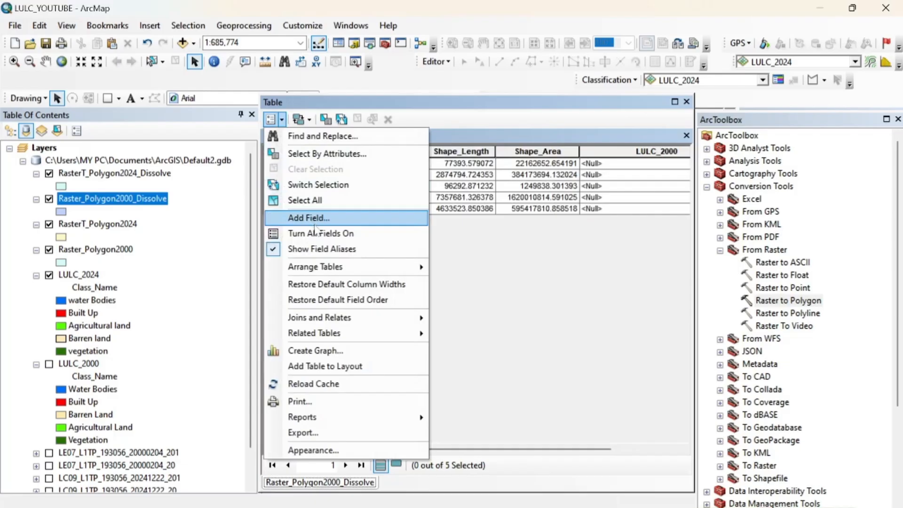
{"action": "left_click", "coordinate": [316, 219]}
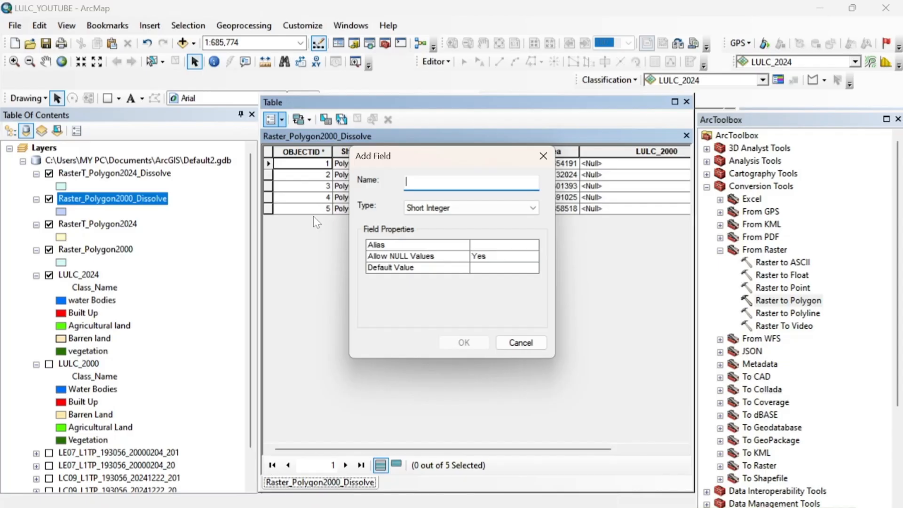
{"action": "type", "text": "Area"}
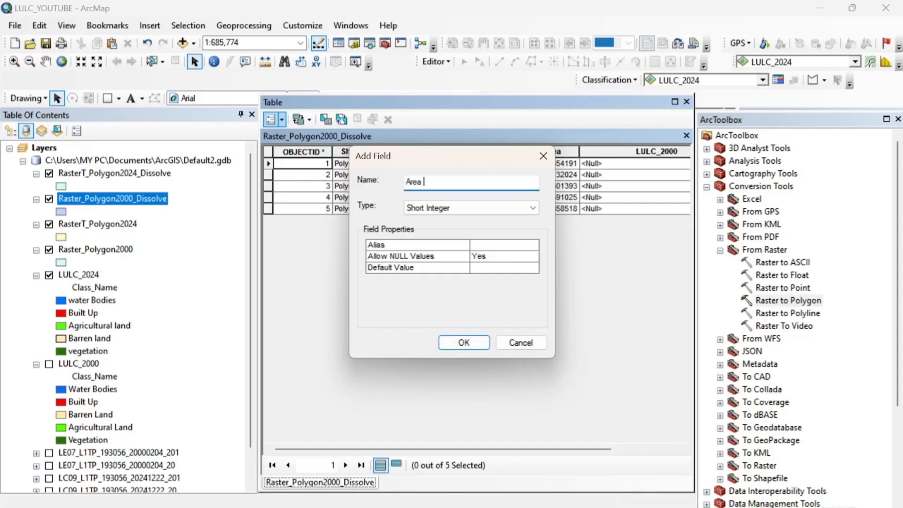
{"action": "type", "text": " 2000"}
{"action": "left_click", "coordinate": [469, 349]}
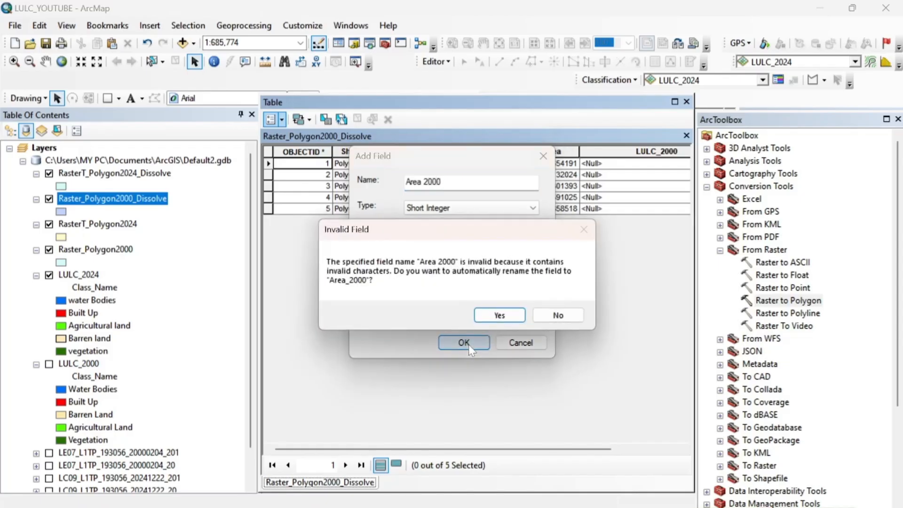
{"action": "left_click", "coordinate": [495, 316]}
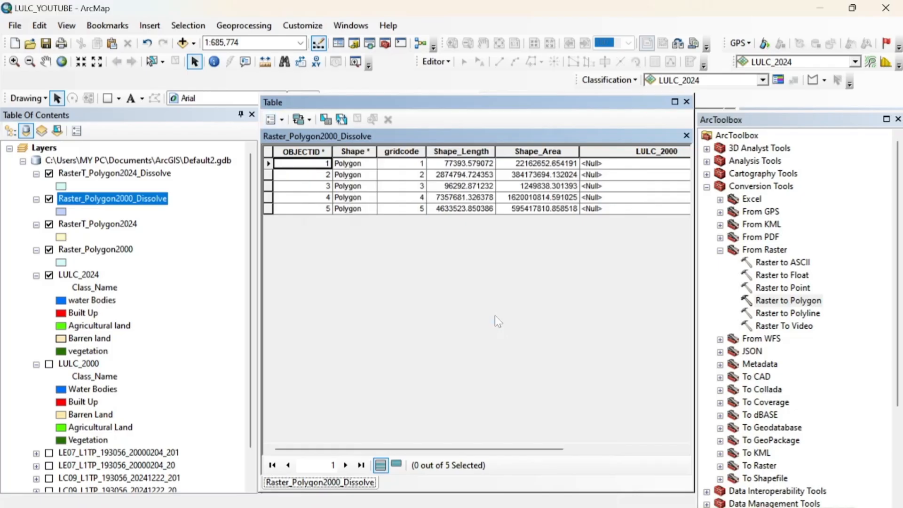
Step: Delete the Short Integer field Area_2000 from the Raster_Polygon2000_Dissolve table
{"action": "left_click_drag", "start_coordinate": [470, 452], "coordinate": [587, 451]}
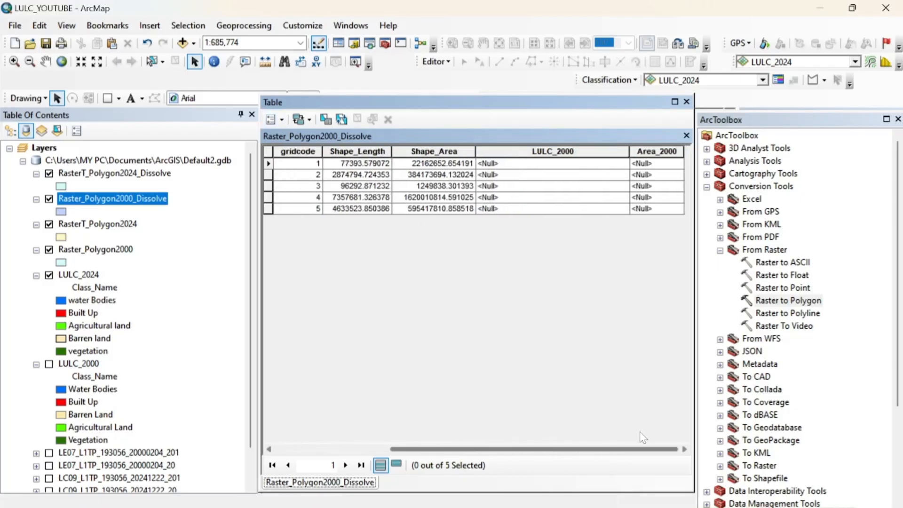
{"action": "right_click", "coordinate": [648, 150]}
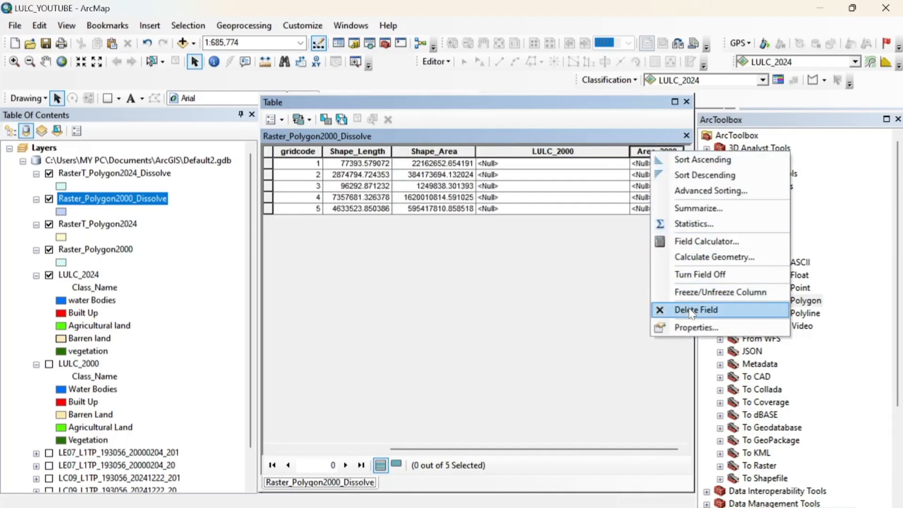
{"action": "left_click", "coordinate": [691, 312]}
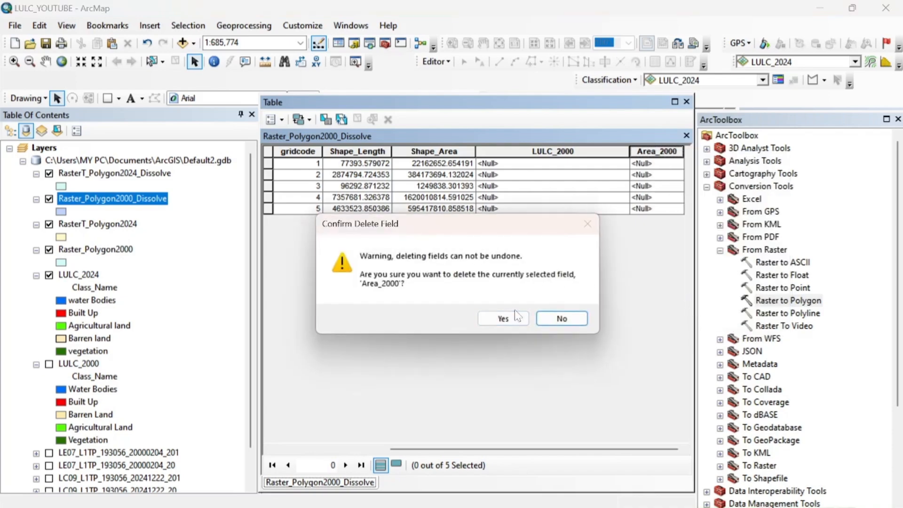
{"action": "left_click", "coordinate": [500, 319]}
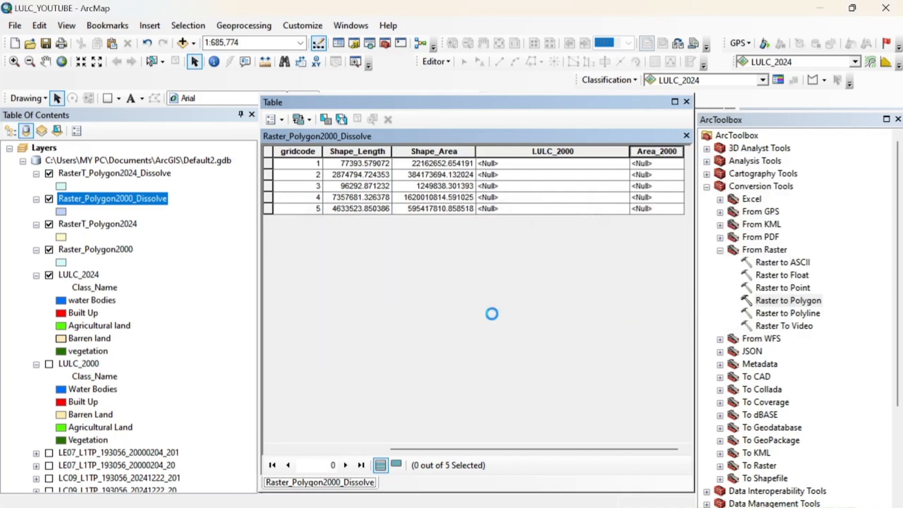
Step: Add a Double field named Area_2000 to the Raster_Polygon2000_Dissolve table, accepting the underscore in its name
{"action": "left_click", "coordinate": [281, 120]}
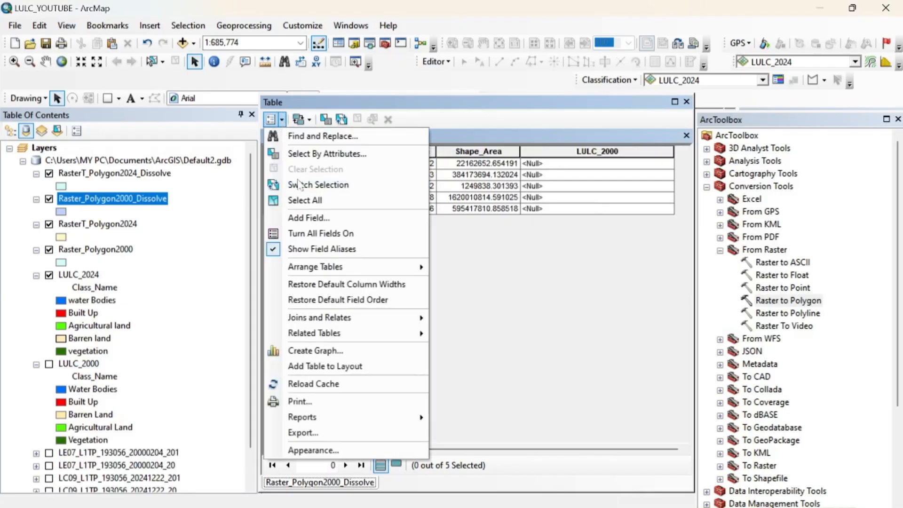
{"action": "left_click", "coordinate": [311, 217]}
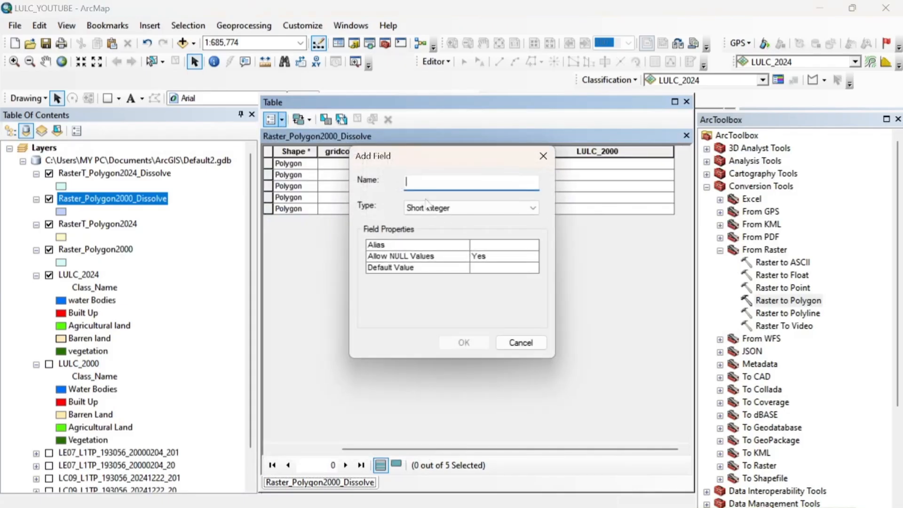
{"action": "type", "text": "Area"}
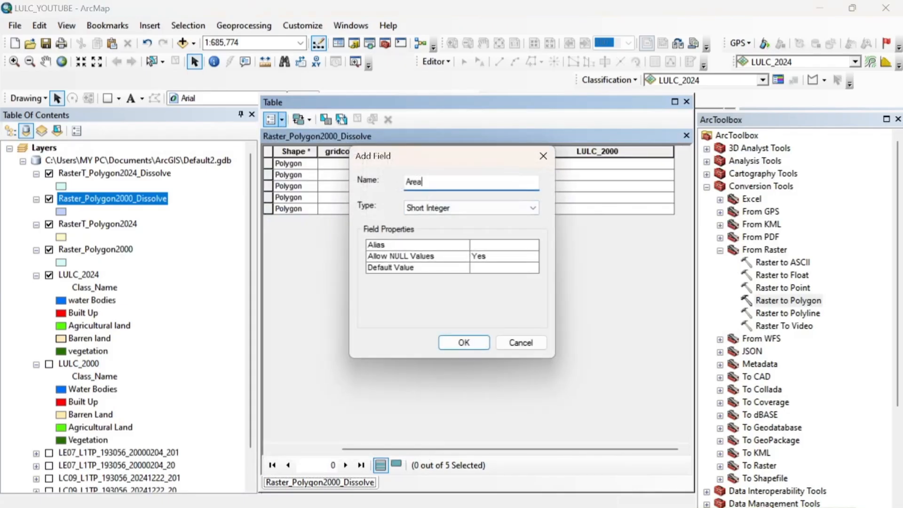
{"action": "type", "text": " 2000"}
{"action": "left_click", "coordinate": [430, 208]}
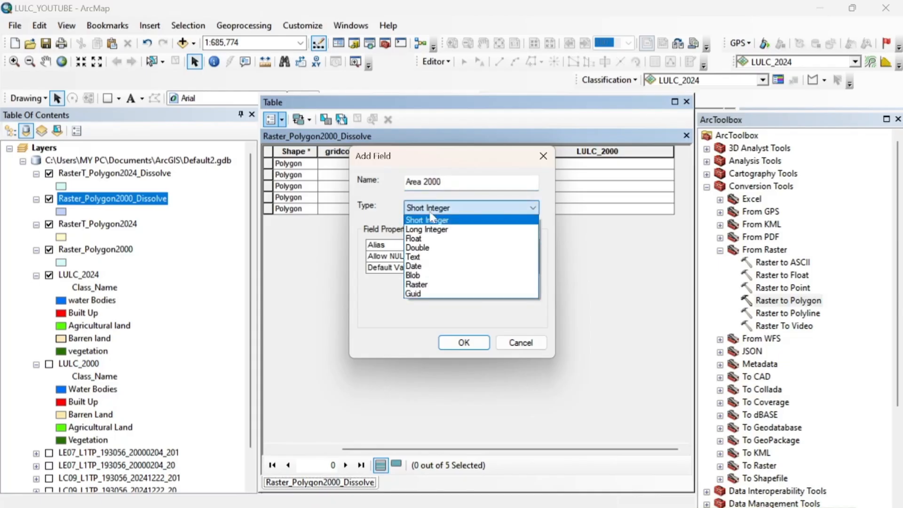
{"action": "left_click", "coordinate": [431, 248]}
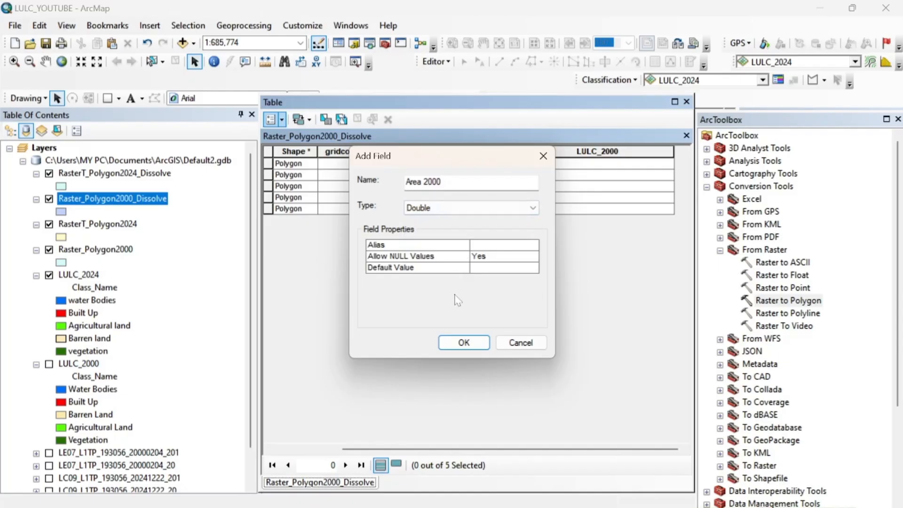
{"action": "left_click", "coordinate": [464, 344]}
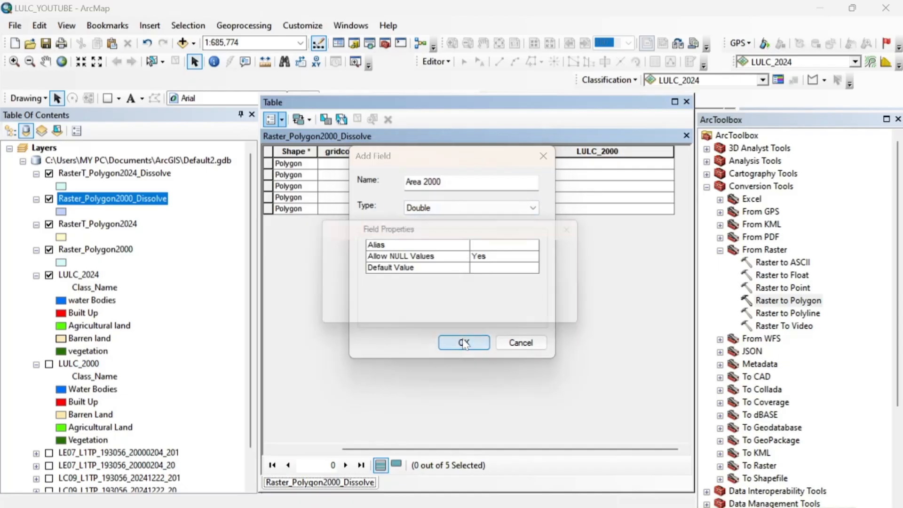
{"action": "key", "text": "Return"}
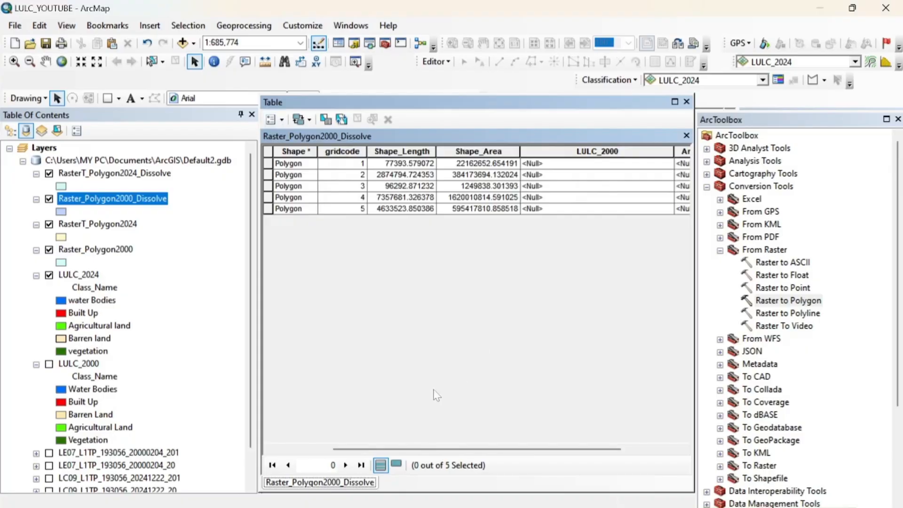
Step: Start an edit session on the Raster_Polygon2000_Dissolve layer
{"action": "left_click_drag", "start_coordinate": [484, 449], "coordinate": [541, 453]}
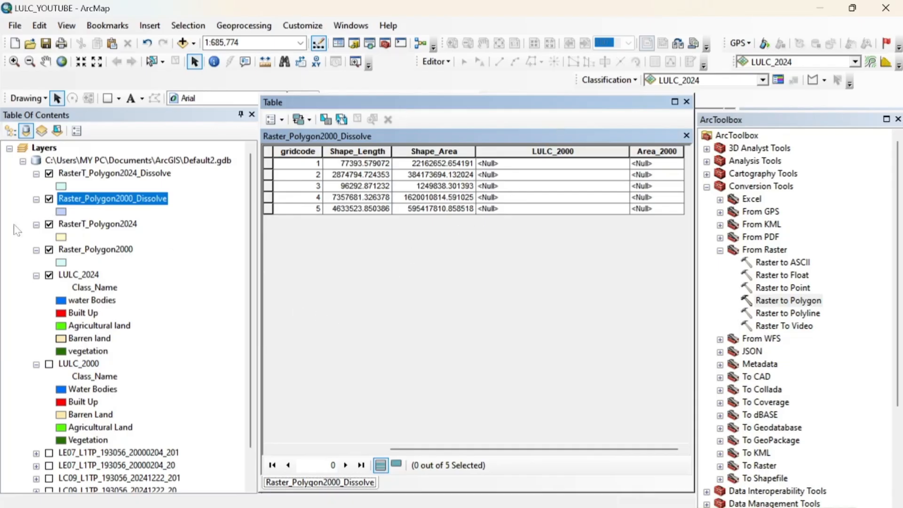
{"action": "right_click", "coordinate": [121, 201]}
{"action": "mouse_move", "coordinate": [207, 378]}
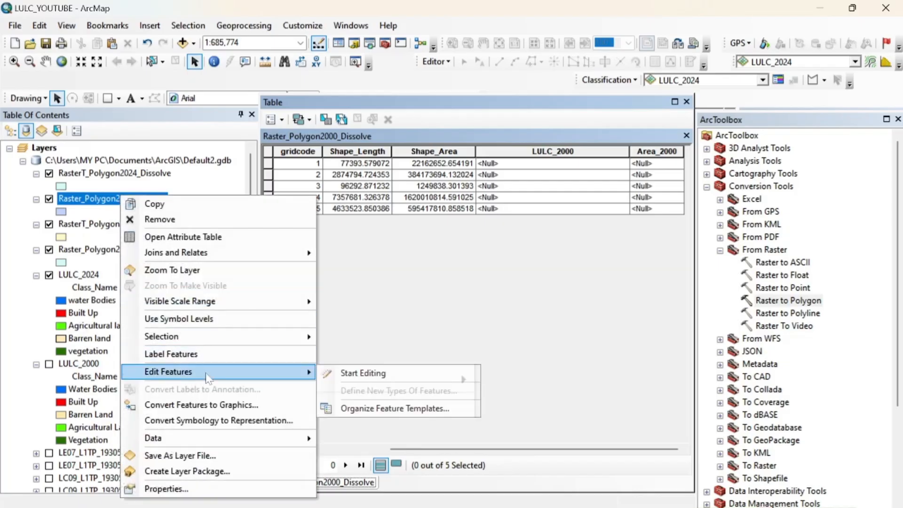
{"action": "left_click", "coordinate": [350, 373]}
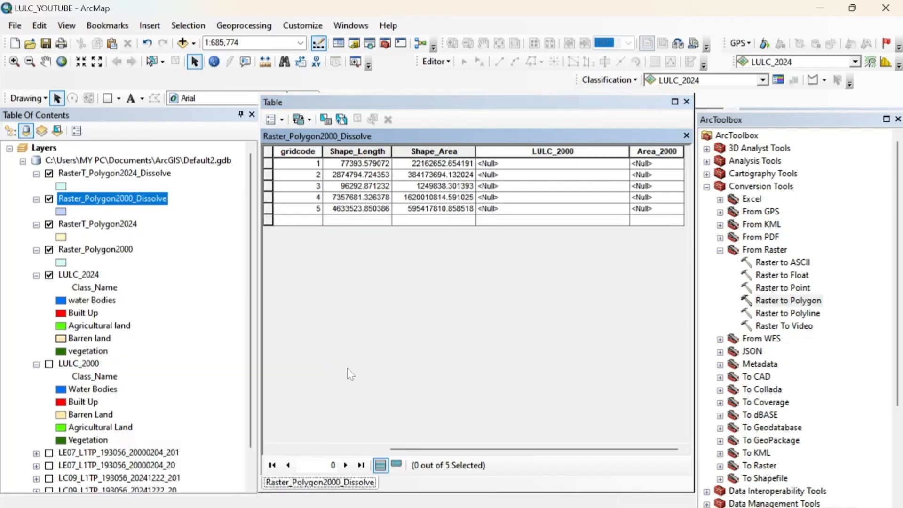
Step: Fill the LULC_2000 field with Water Bodies for gridcode 1 and Built up for gridcode 2
{"action": "left_click", "coordinate": [509, 169]}
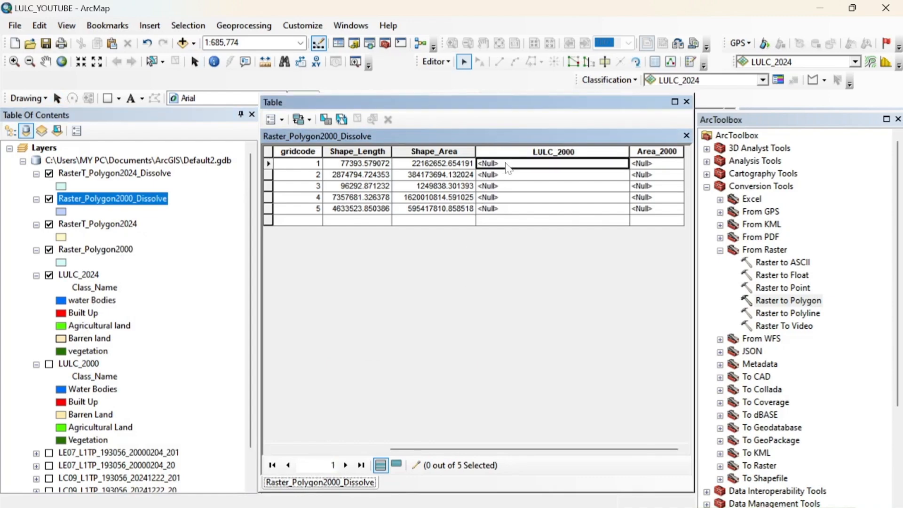
{"action": "type", "text": "Water Bodies"}
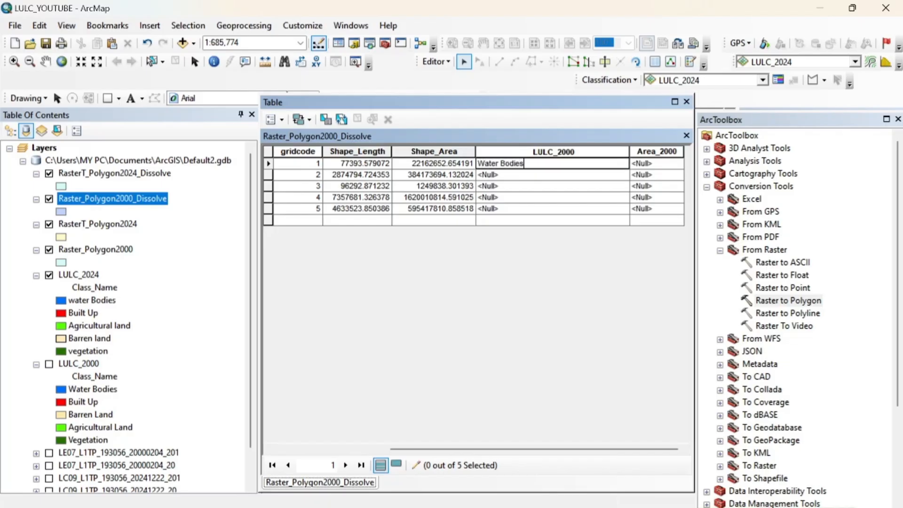
{"action": "key", "text": "Return"}
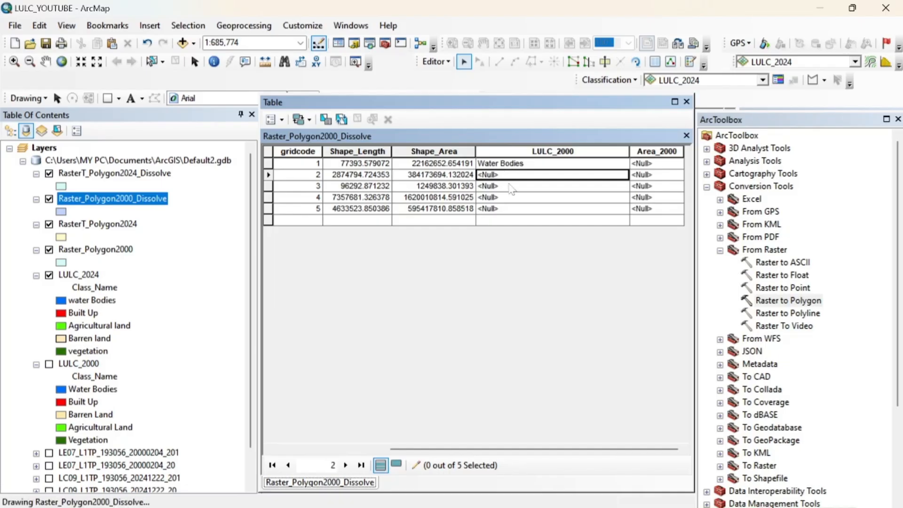
{"action": "type", "text": "uil"}
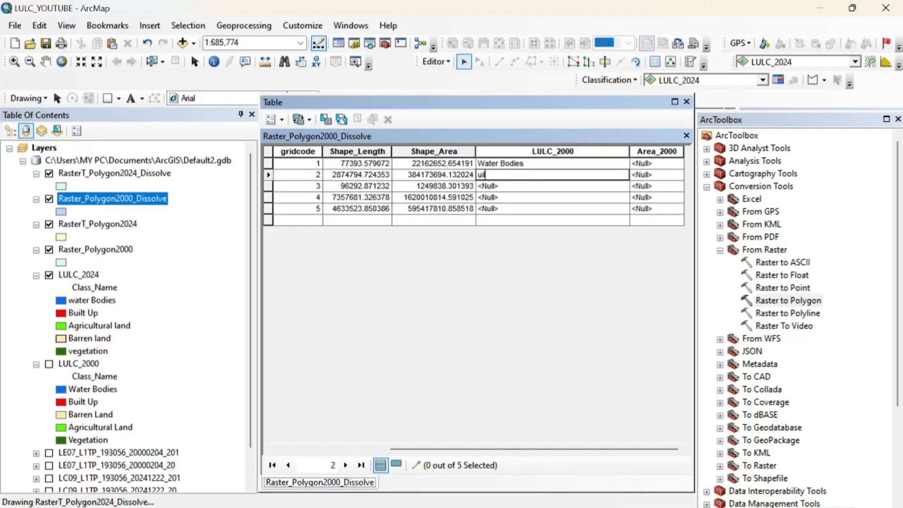
{"action": "key", "text": "BackSpace"}
{"action": "key", "text": "BackSpace"}
{"action": "key", "text": "BackSpace"}
{"action": "type", "text": "b"}
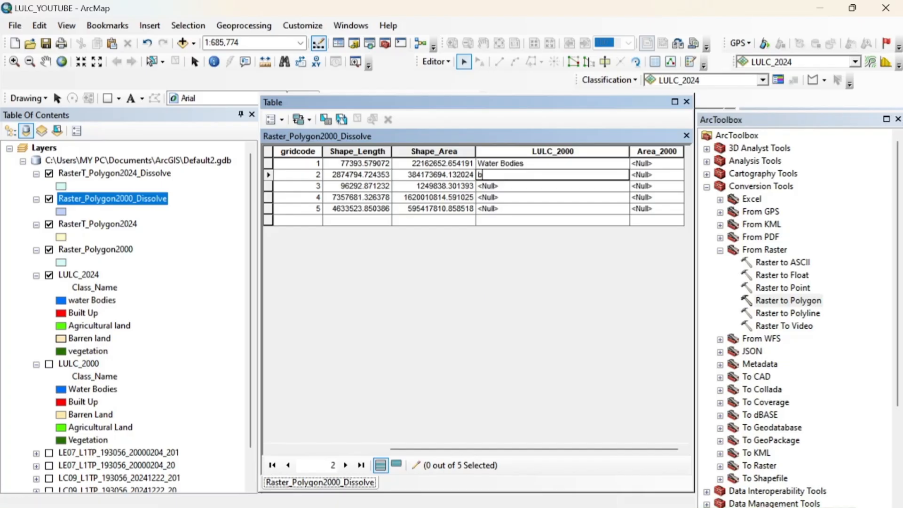
{"action": "type", "text": "uilt up"}
{"action": "key", "text": "BackSpace"}
{"action": "type", "text": "B"}
{"action": "left_click", "coordinate": [501, 187]}
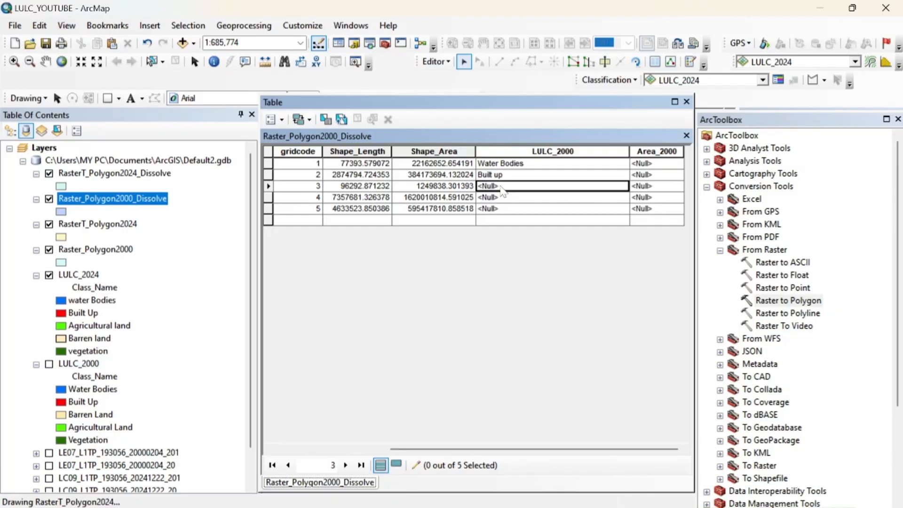
Step: Fill the LULC_2000 field with Barren Land for gridcode 3, Agricultural Land for gridcode 4 and Vegetation for gridcode 5
{"action": "type", "text": "Barren Land"}
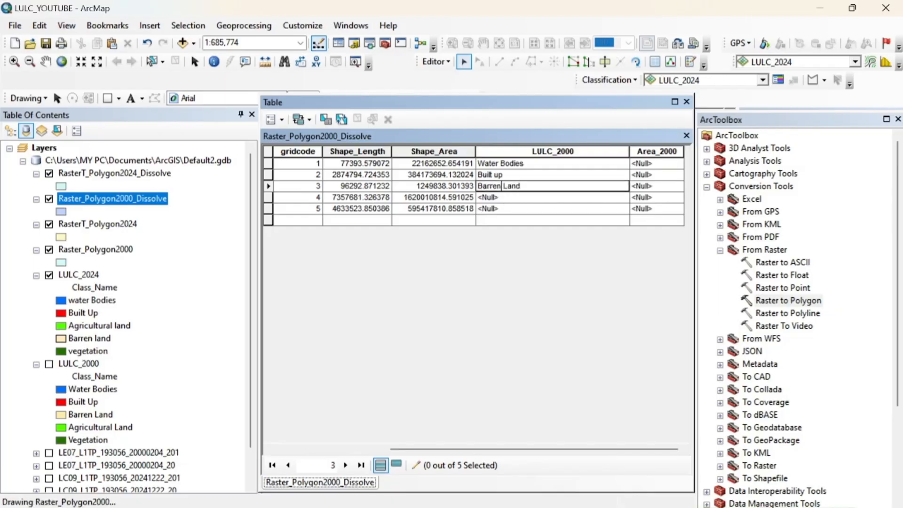
{"action": "left_click", "coordinate": [502, 198]}
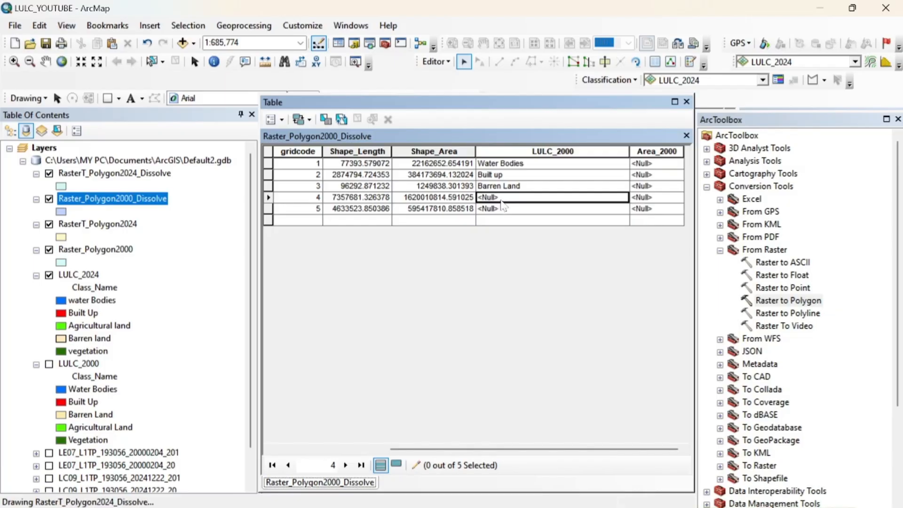
{"action": "type", "text": "Agricultural Land"}
{"action": "left_click", "coordinate": [503, 211]}
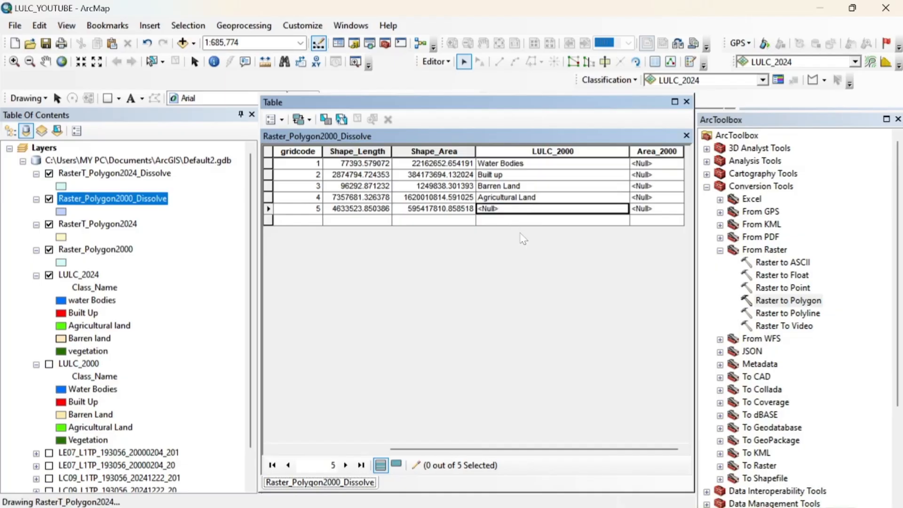
{"action": "type", "text": "Vegetation"}
{"action": "key", "text": "Return"}
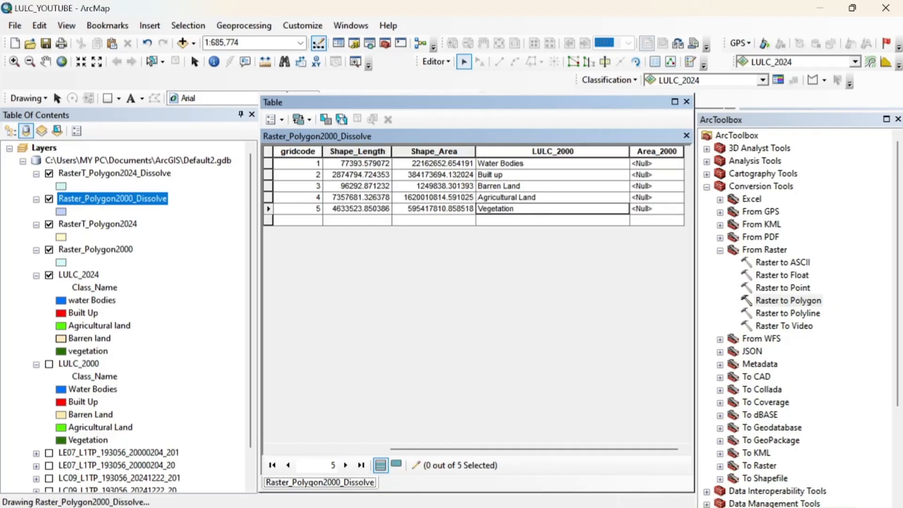
{"action": "left_click", "coordinate": [610, 165]}
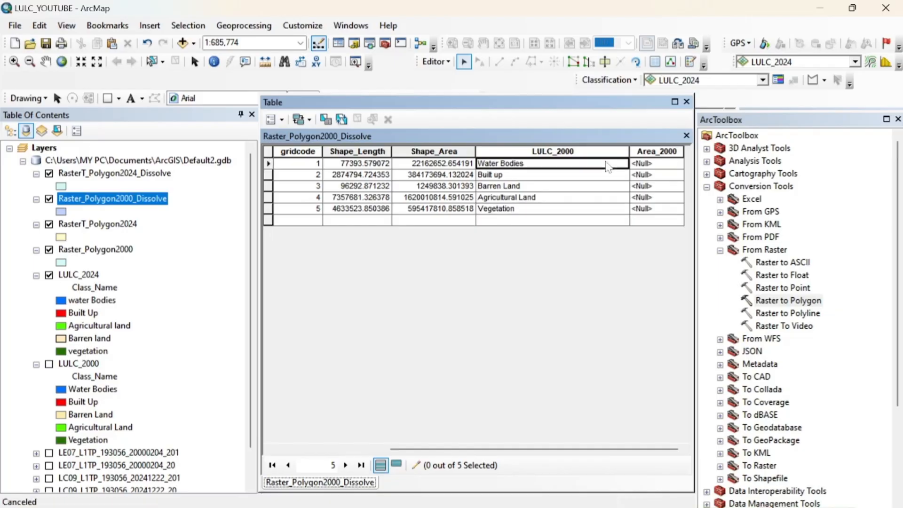
Step: Calculate the polygon areas into the Area_2000 field in Square Kilometers, using the data source's coordinate system, and close the table
{"action": "right_click", "coordinate": [648, 155]}
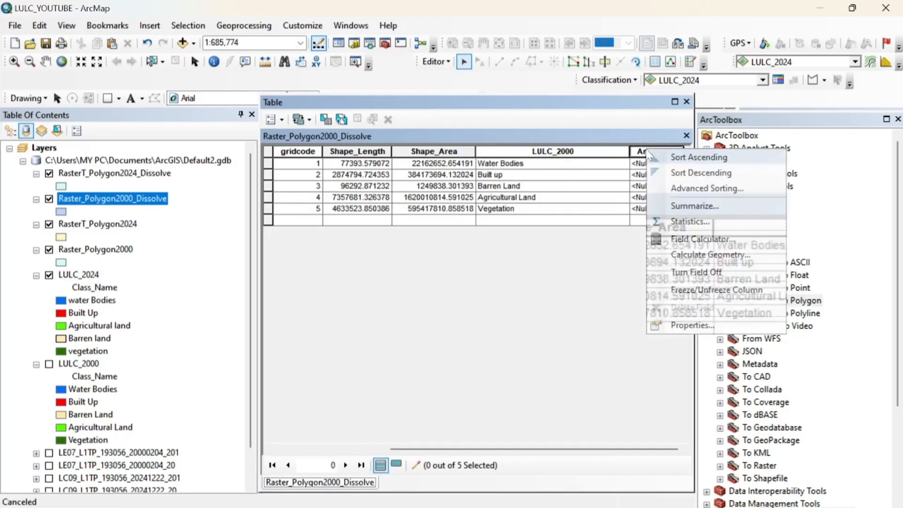
{"action": "left_click", "coordinate": [704, 255]}
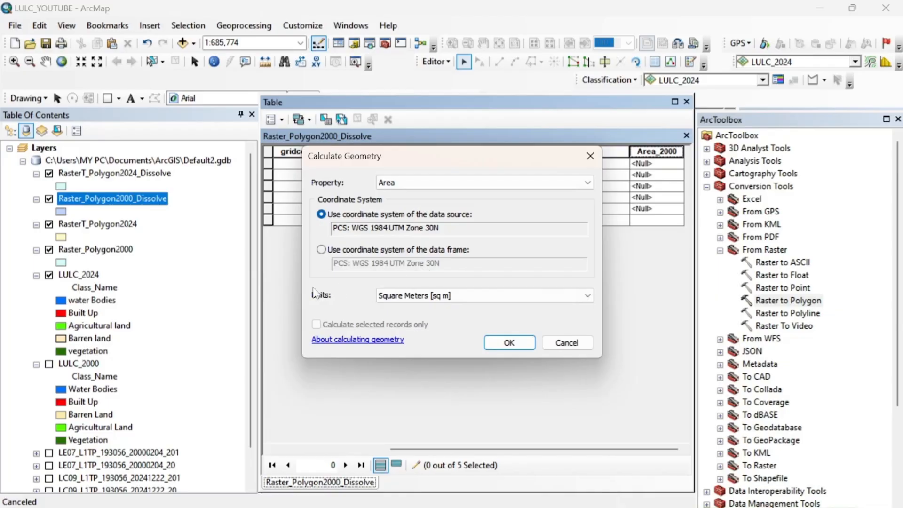
{"action": "left_click", "coordinate": [478, 298]}
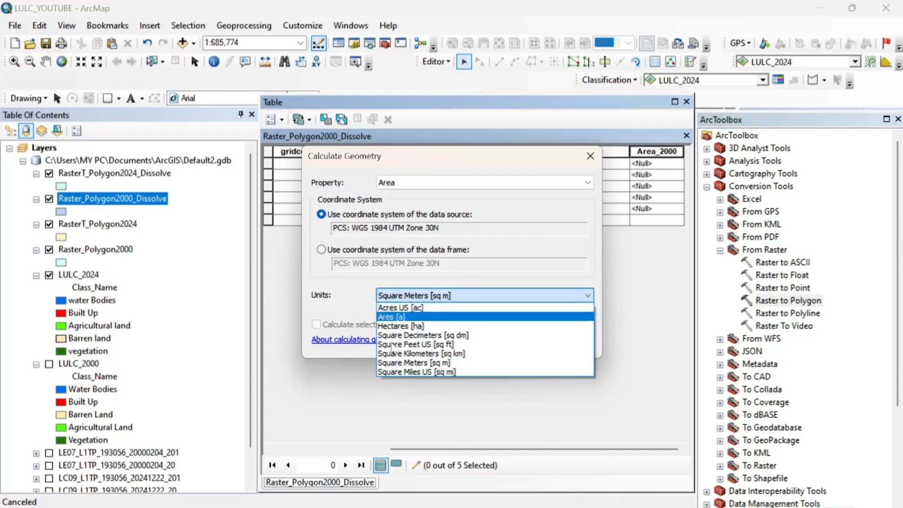
{"action": "left_click", "coordinate": [422, 353]}
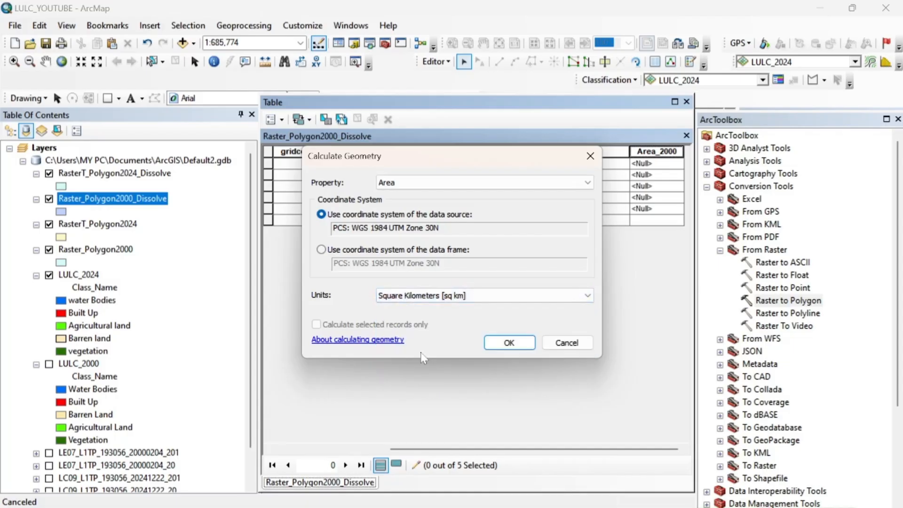
{"action": "left_click", "coordinate": [480, 297]}
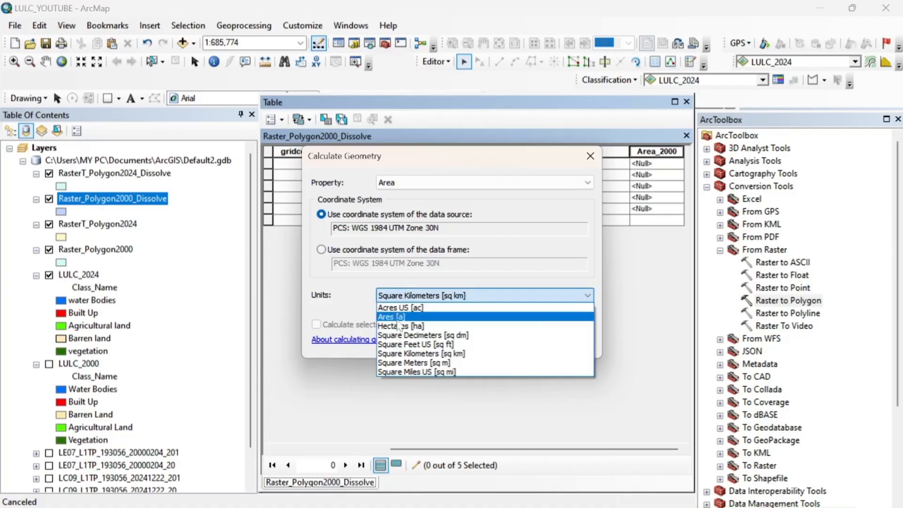
{"action": "left_click", "coordinate": [413, 355]}
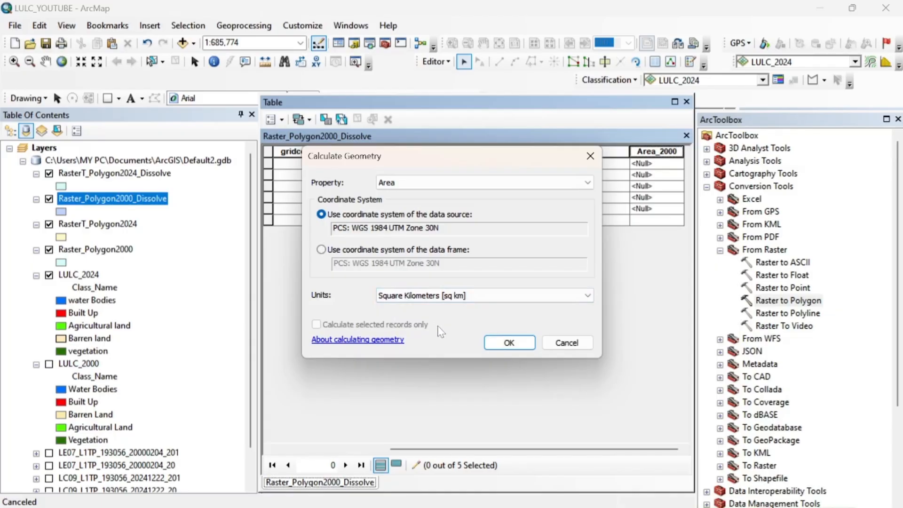
{"action": "left_click", "coordinate": [506, 343]}
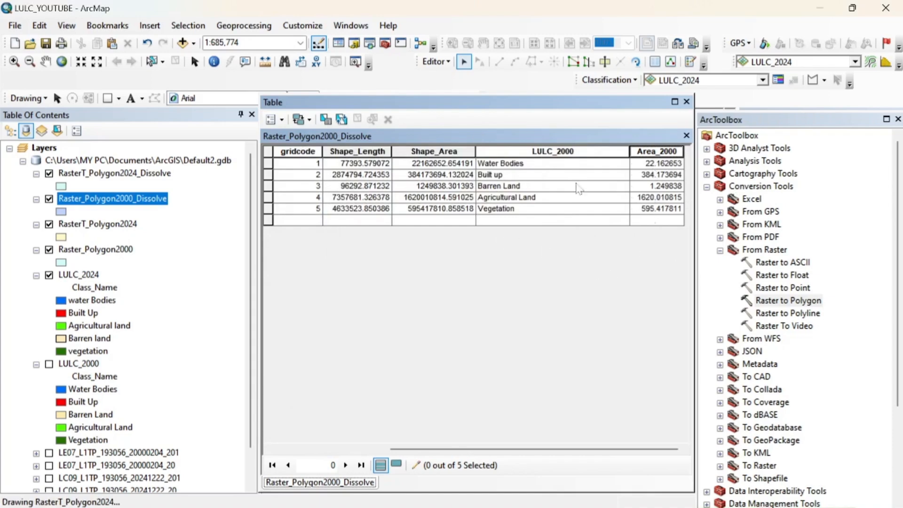
{"action": "left_click", "coordinate": [687, 101]}
{"action": "left_click", "coordinate": [145, 178]}
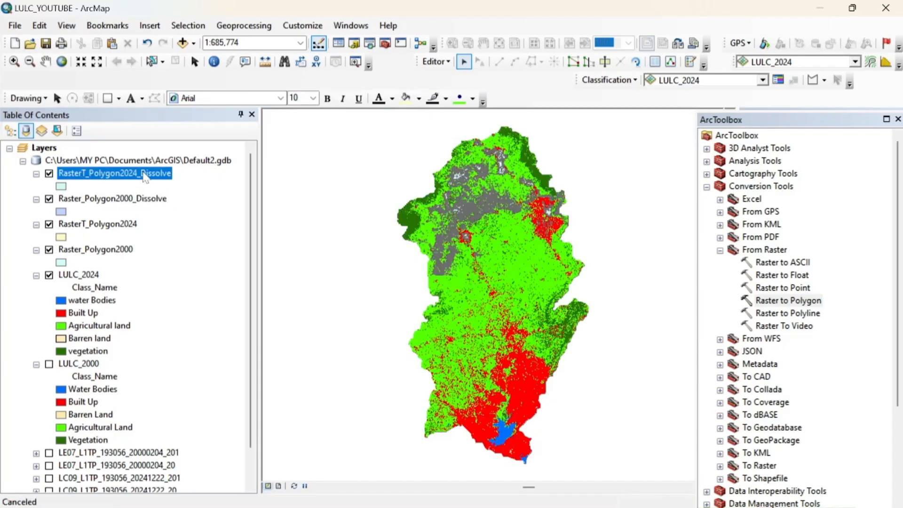
{"action": "right_click", "coordinate": [144, 177]}
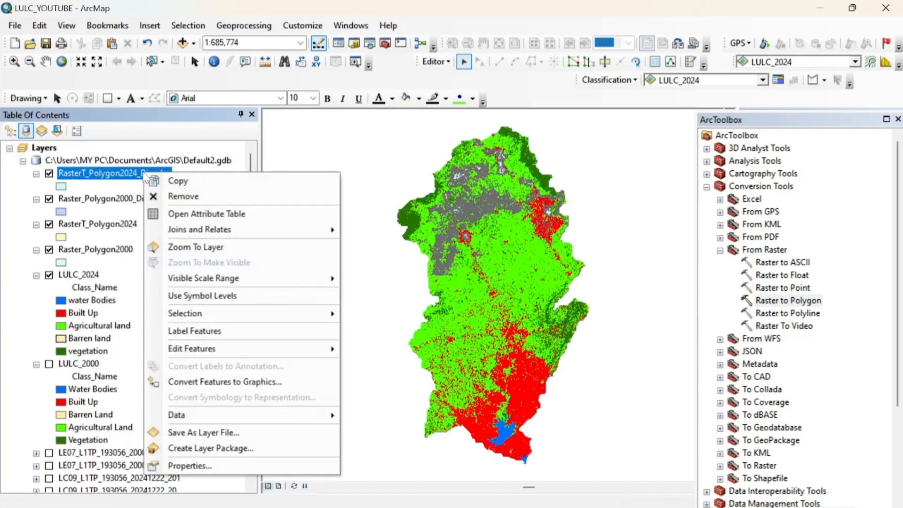
{"action": "left_click", "coordinate": [203, 216]}
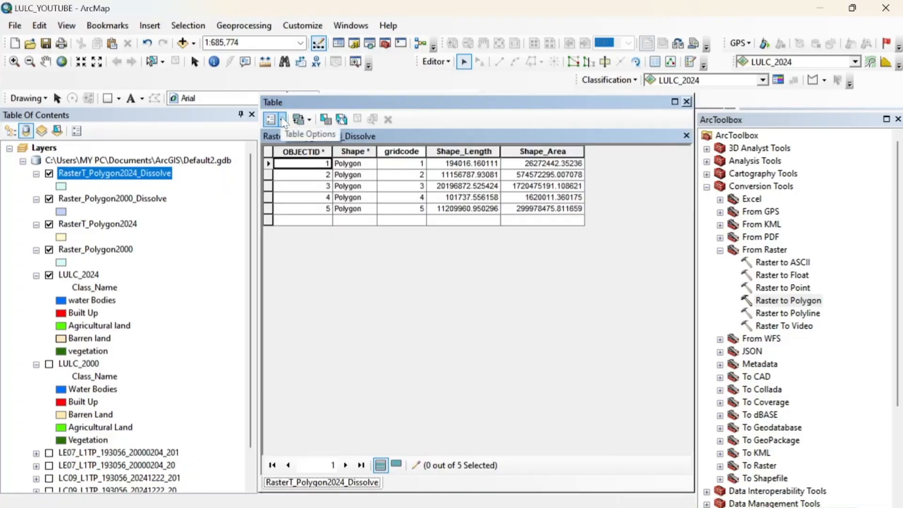
{"action": "left_click", "coordinate": [282, 119]}
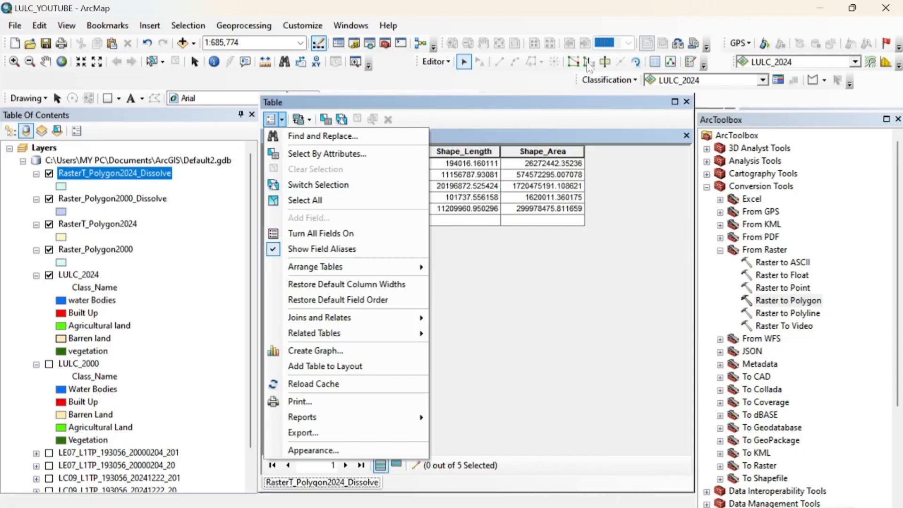
{"action": "left_click", "coordinate": [687, 102]}
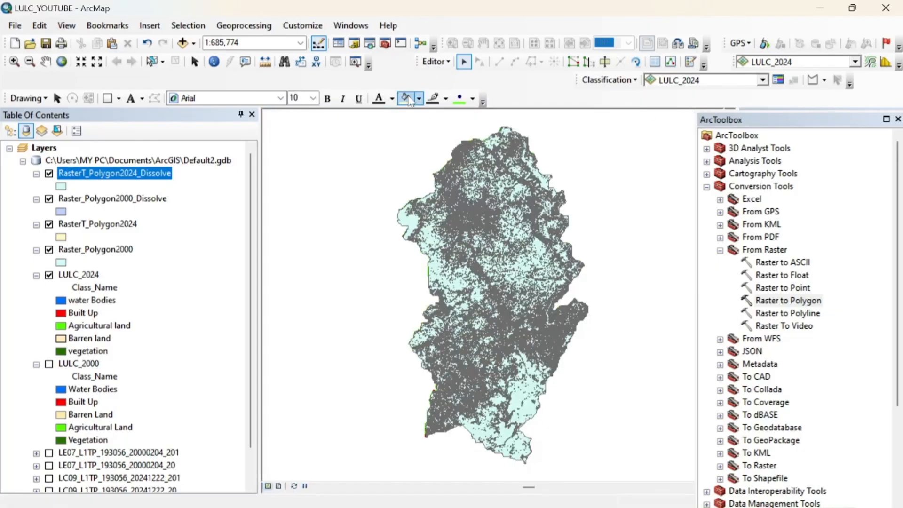
Step: Save the attribute edits and stop the edit session
{"action": "left_click", "coordinate": [450, 63]}
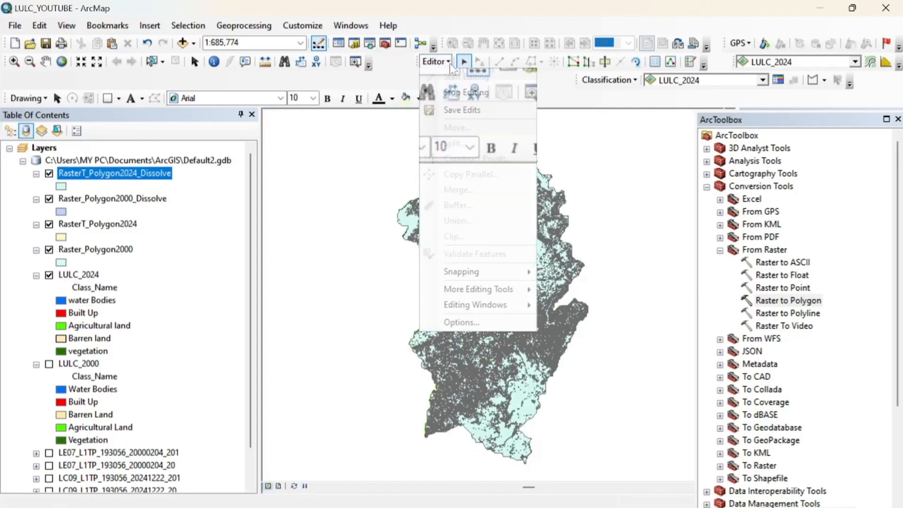
{"action": "left_click", "coordinate": [463, 110]}
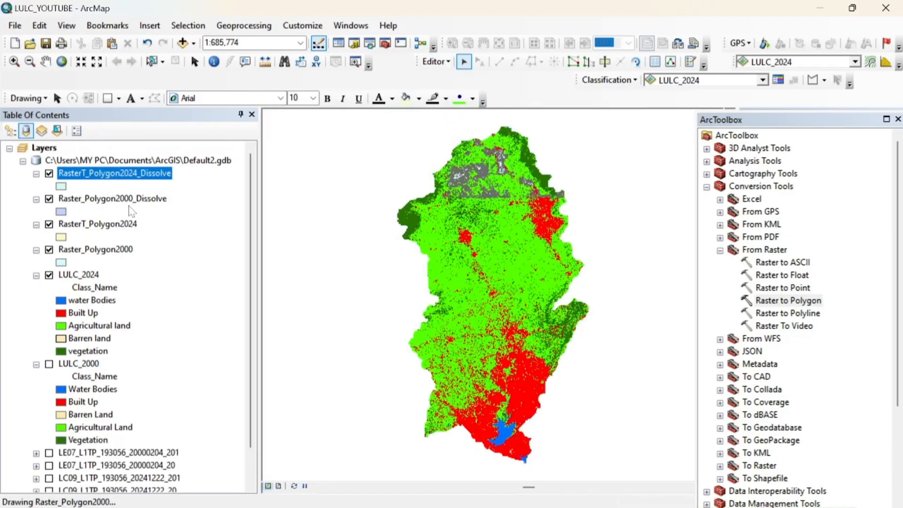
{"action": "left_click", "coordinate": [437, 62]}
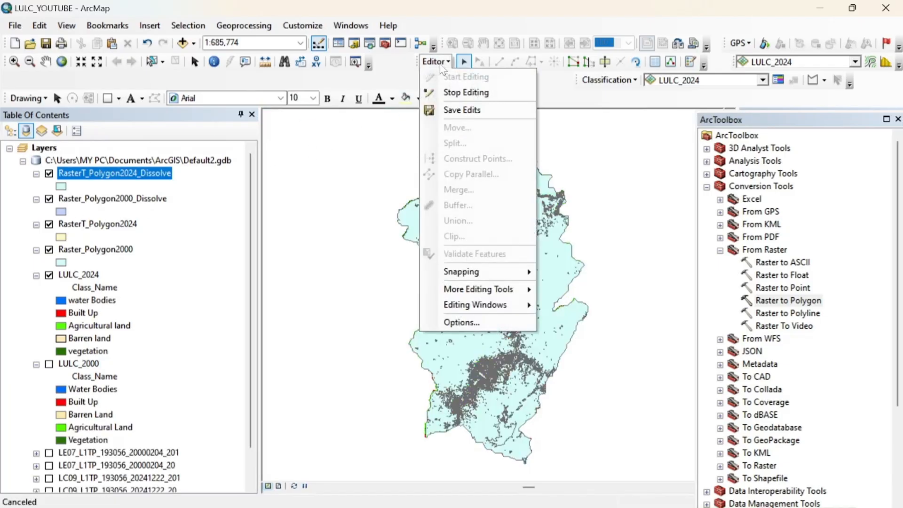
{"action": "left_click", "coordinate": [466, 91]}
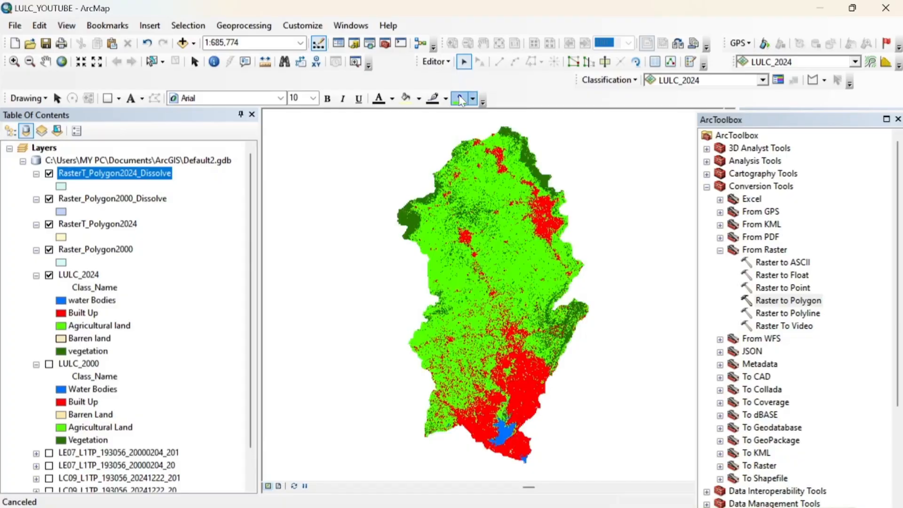
Step: Add a Double field named LULC_2024 to the attribute table of the RasterT_Polygon2024_Dissolve layer
{"action": "right_click", "coordinate": [112, 175]}
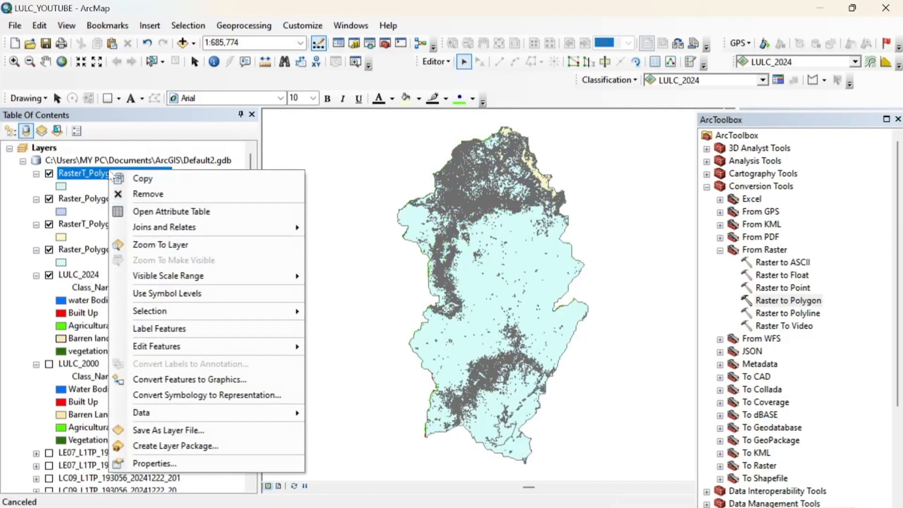
{"action": "left_click", "coordinate": [151, 213]}
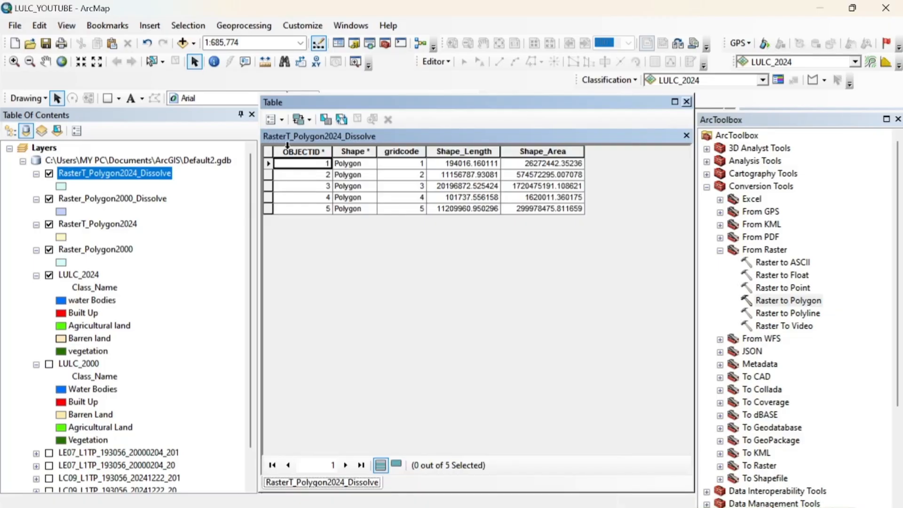
{"action": "left_click", "coordinate": [282, 121]}
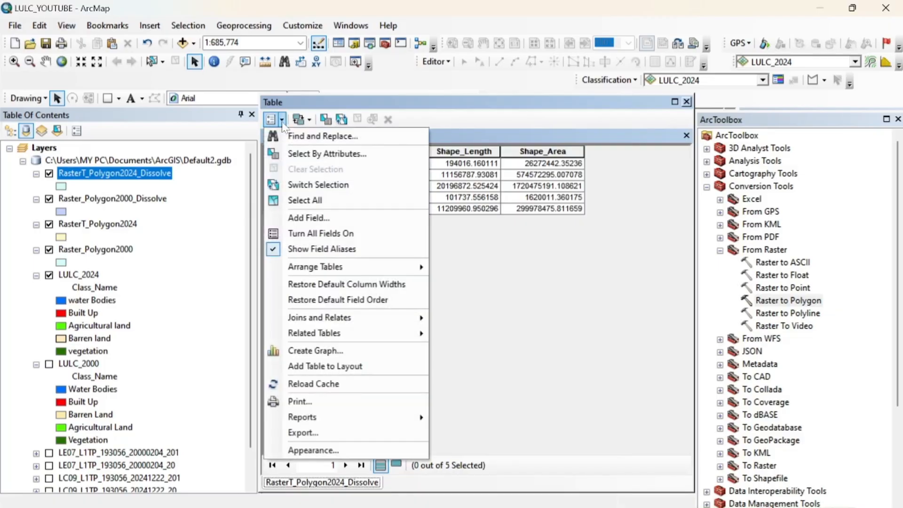
{"action": "left_click", "coordinate": [311, 218]}
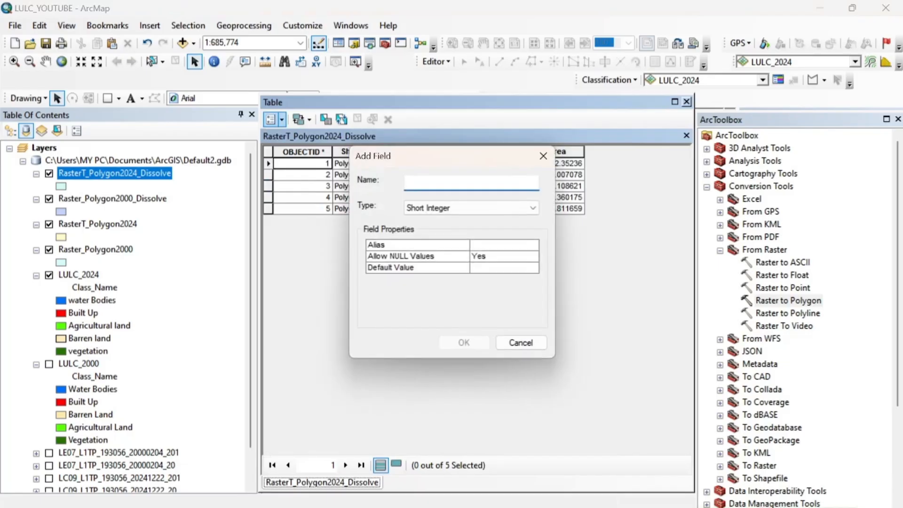
{"action": "type", "text": "LULC"}
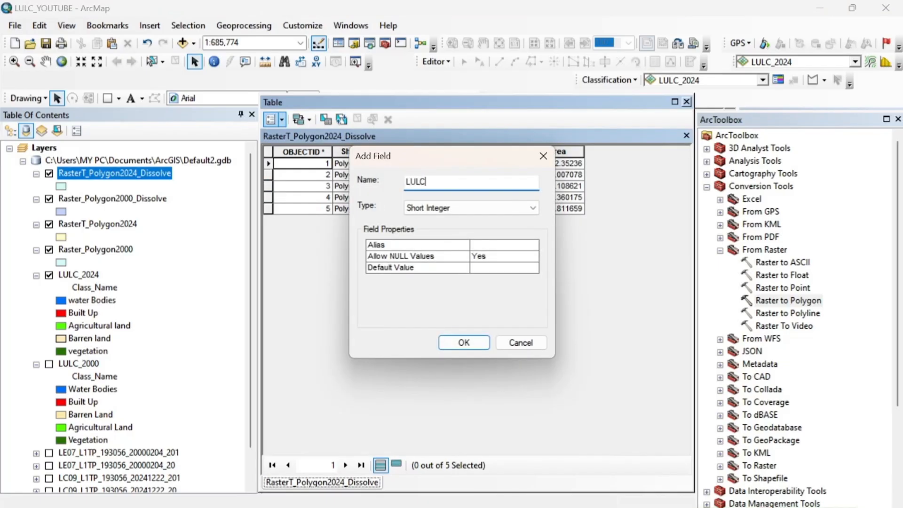
{"action": "type", "text": "_2024"}
{"action": "left_click", "coordinate": [448, 208]}
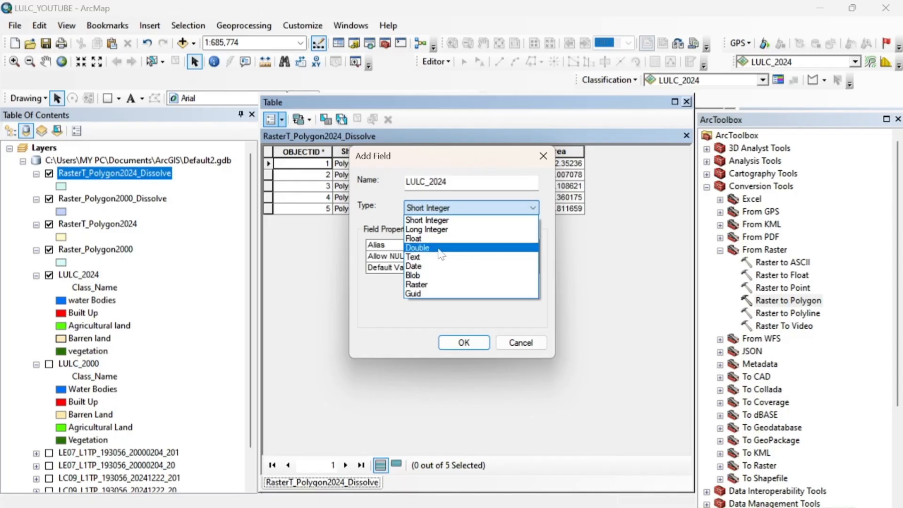
{"action": "left_click", "coordinate": [423, 247]}
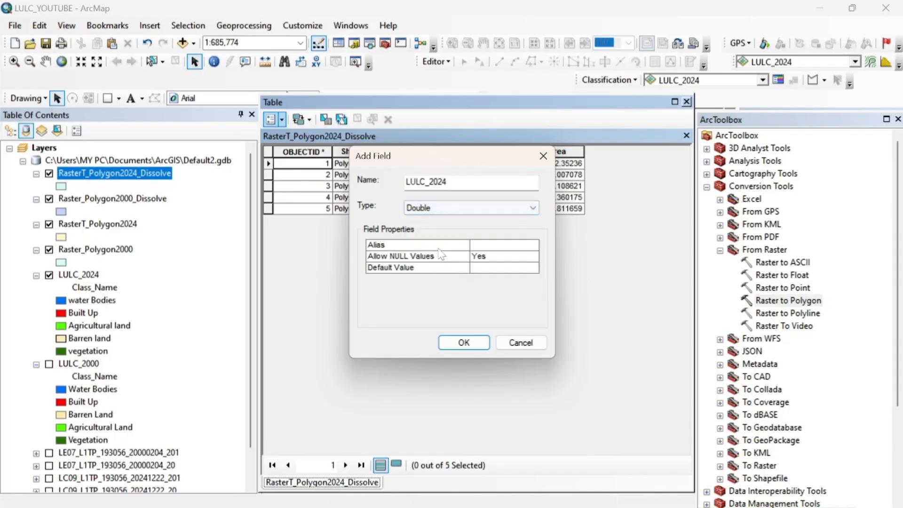
{"action": "left_click", "coordinate": [464, 342]}
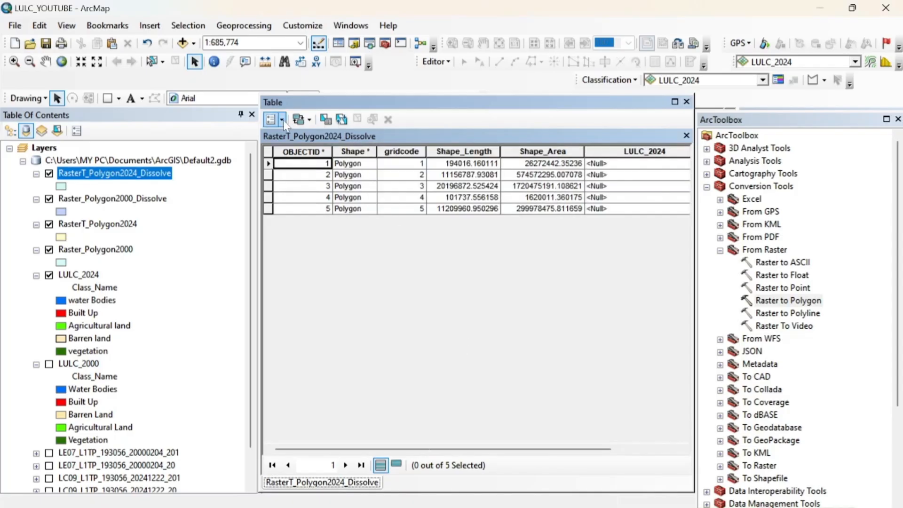
Step: Add a Double field named Area_2024 to the RasterT_Polygon2024_Dissolve table
{"action": "left_click", "coordinate": [282, 120]}
{"action": "left_click", "coordinate": [309, 217]}
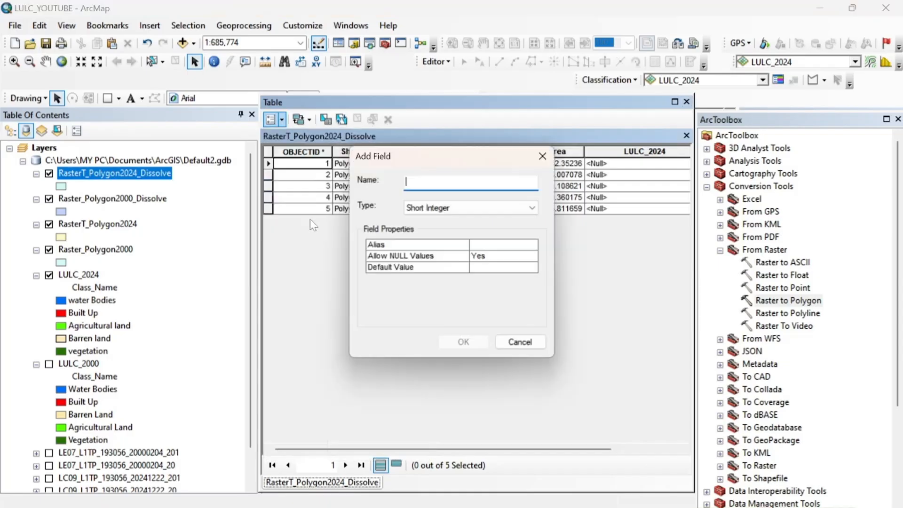
{"action": "type", "text": "Area"}
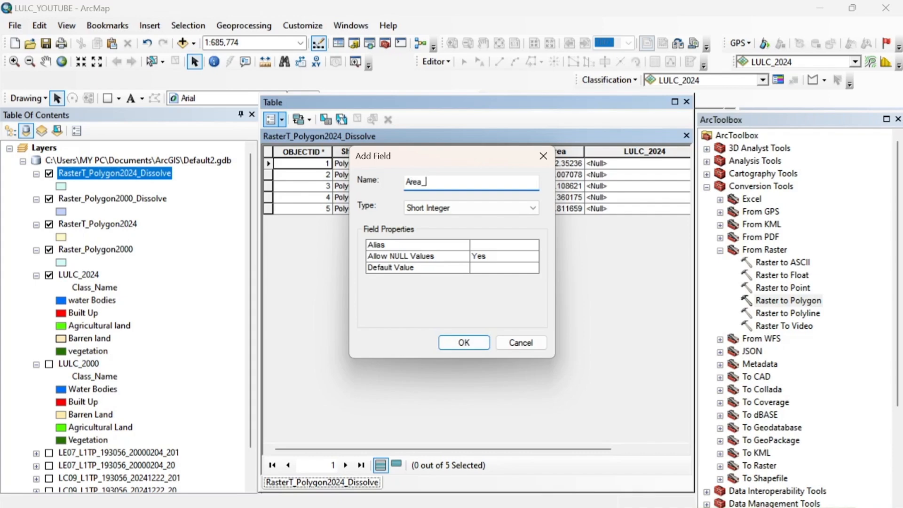
{"action": "type", "text": "_200"}
{"action": "type", "text": "24"}
{"action": "left_click", "coordinate": [458, 209]}
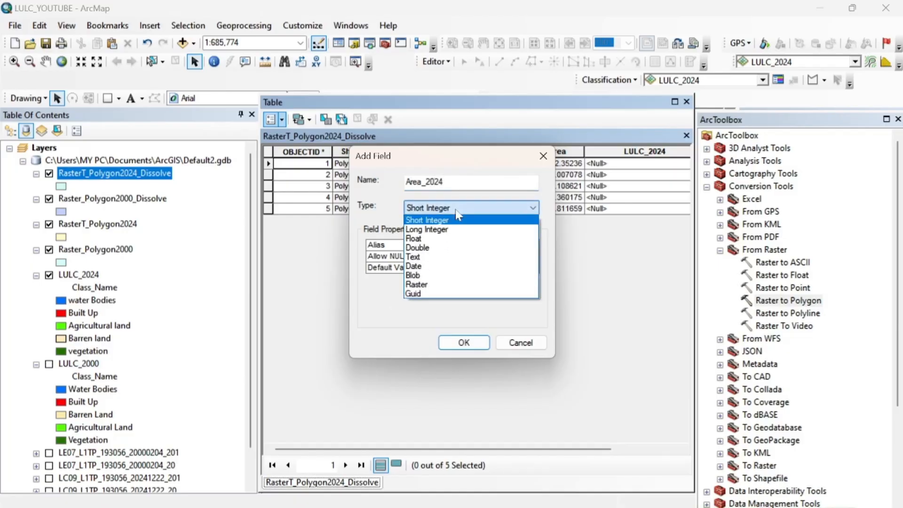
{"action": "left_click", "coordinate": [458, 208]}
{"action": "left_click", "coordinate": [458, 208]}
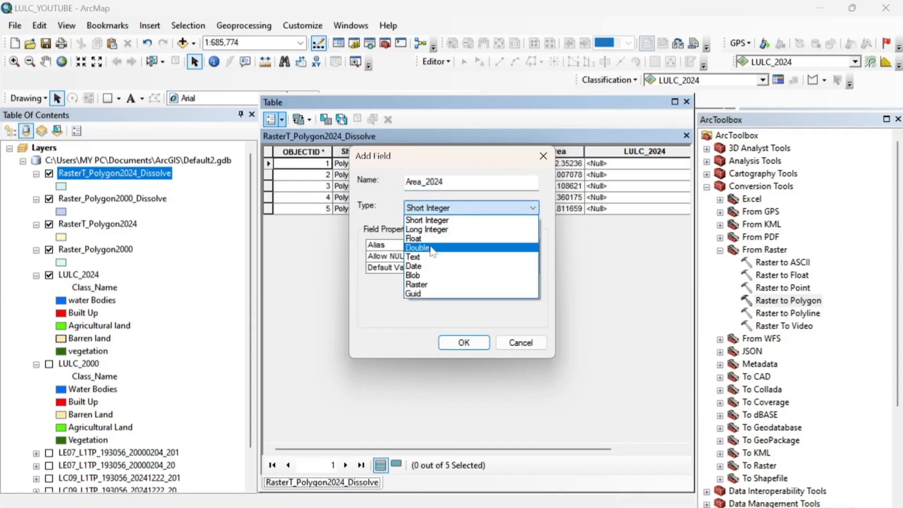
{"action": "left_click", "coordinate": [433, 249]}
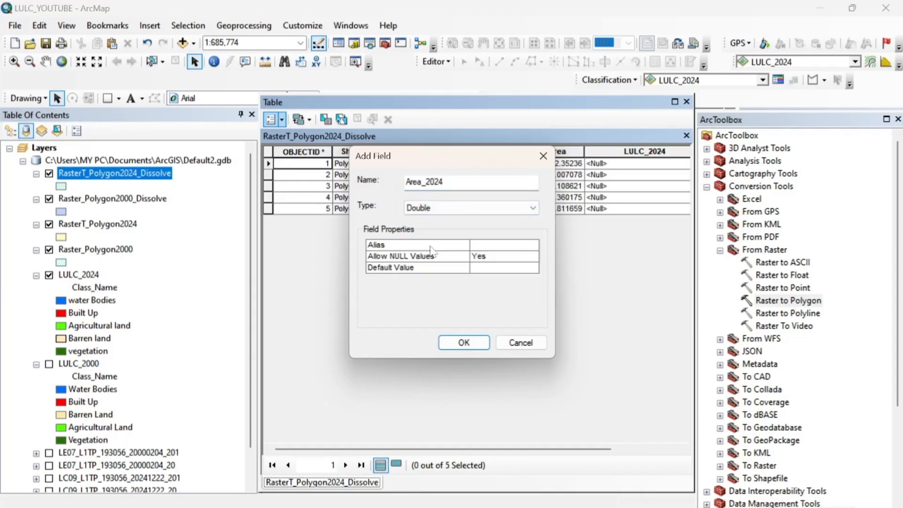
{"action": "left_click", "coordinate": [464, 344]}
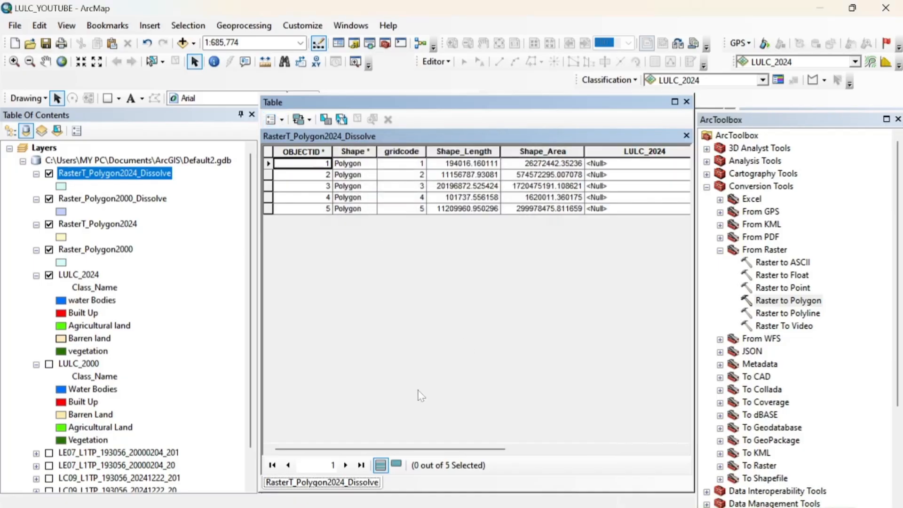
Step: Delete the LULC_2024 and Area_2024 fields from the RasterT_Polygon2024_Dissolve table
{"action": "left_click_drag", "start_coordinate": [470, 449], "coordinate": [632, 450]}
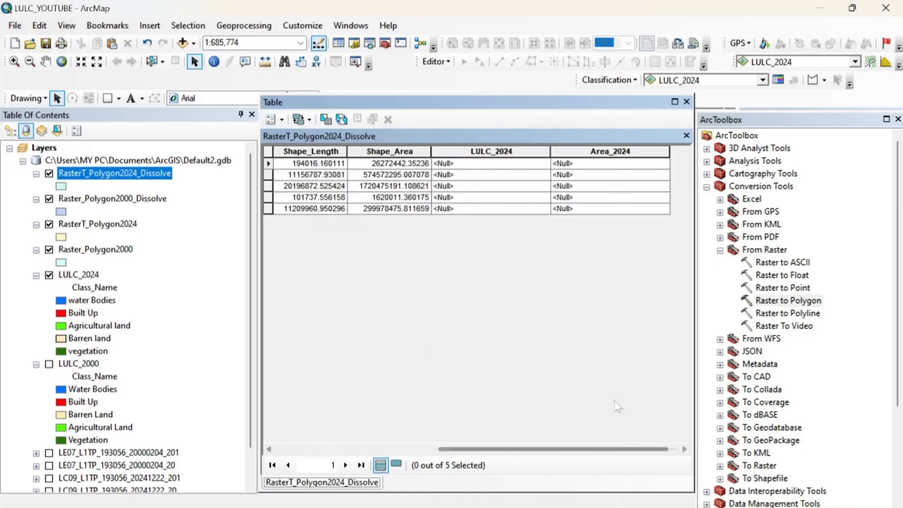
{"action": "right_click", "coordinate": [510, 148]}
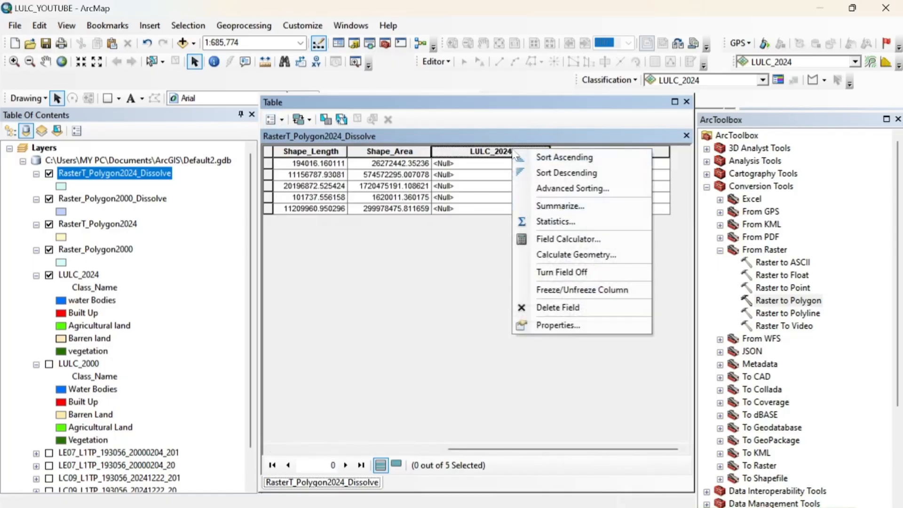
{"action": "left_click", "coordinate": [548, 311]}
{"action": "left_click", "coordinate": [503, 318]}
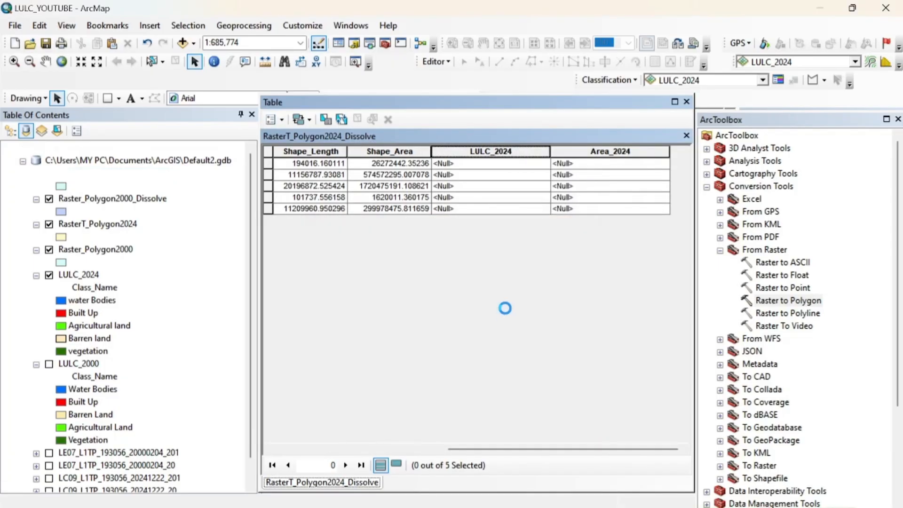
{"action": "right_click", "coordinate": [572, 152]}
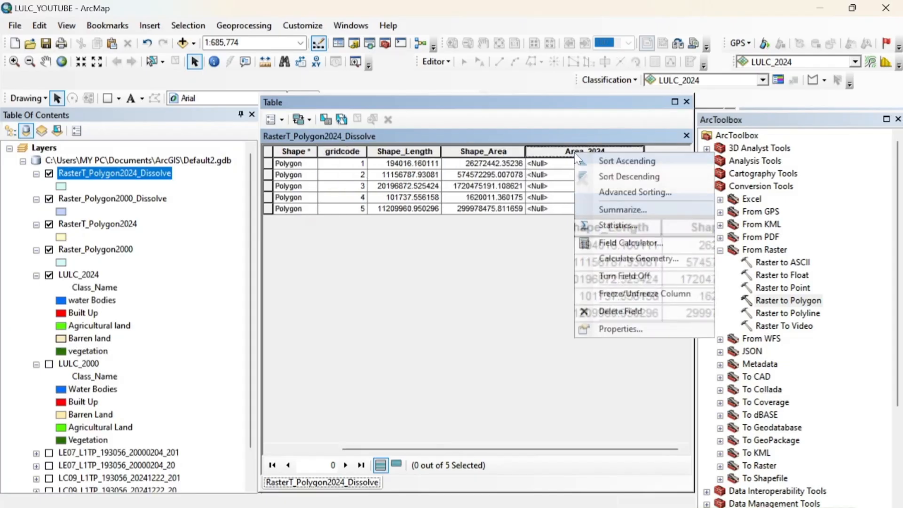
{"action": "left_click", "coordinate": [606, 311]}
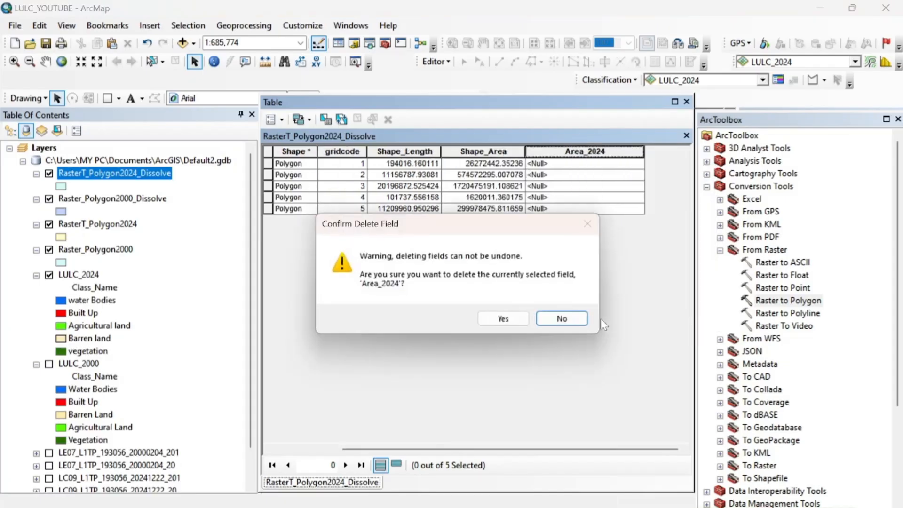
{"action": "left_click", "coordinate": [502, 319]}
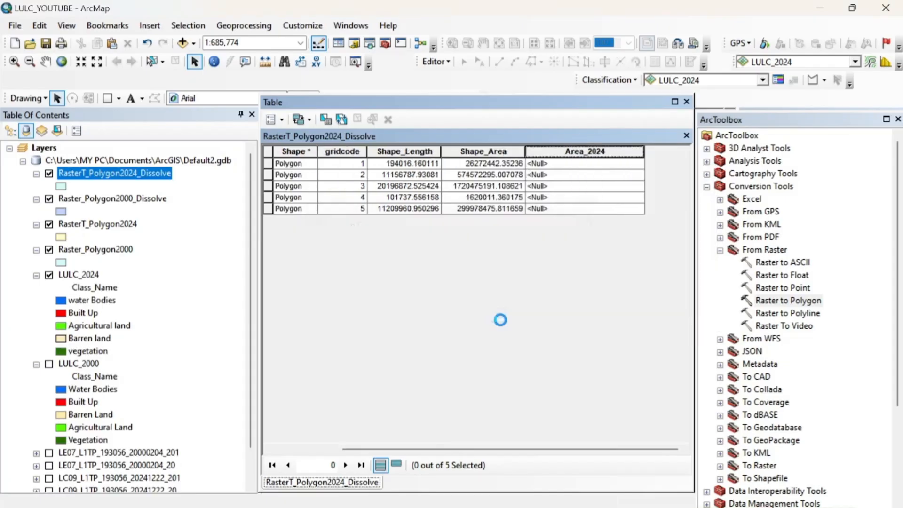
Step: Add a Text field named LULC_2024 with a length of 30 to the RasterT_Polygon2024_Dissolve table
{"action": "left_click", "coordinate": [282, 121]}
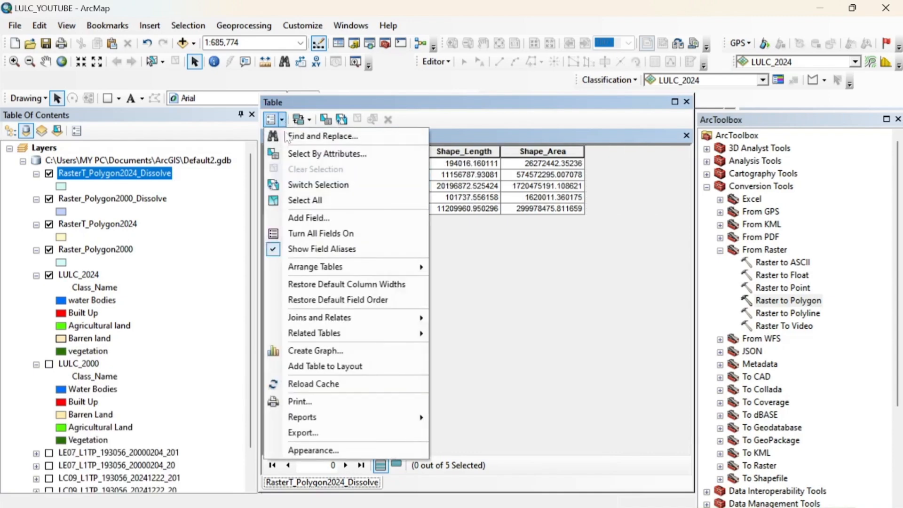
{"action": "left_click", "coordinate": [313, 218]}
{"action": "type", "text": "LULC_2024"}
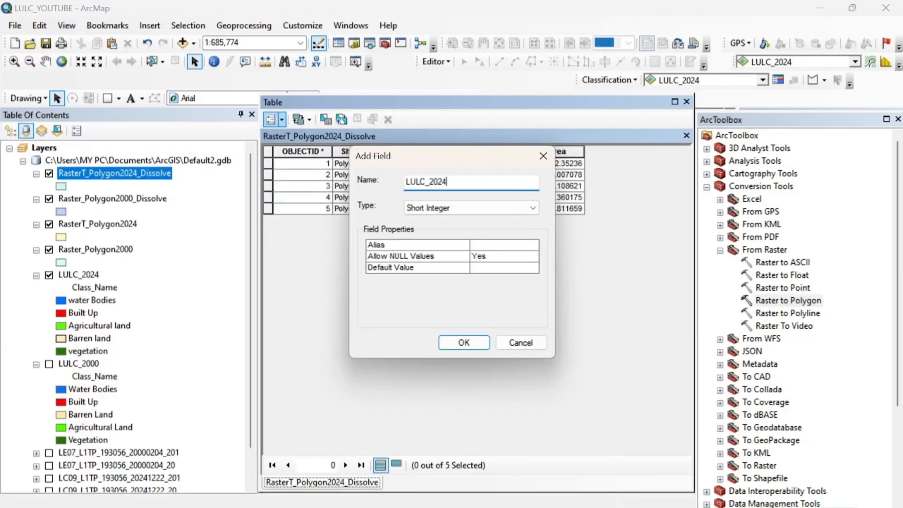
{"action": "left_click", "coordinate": [437, 207]}
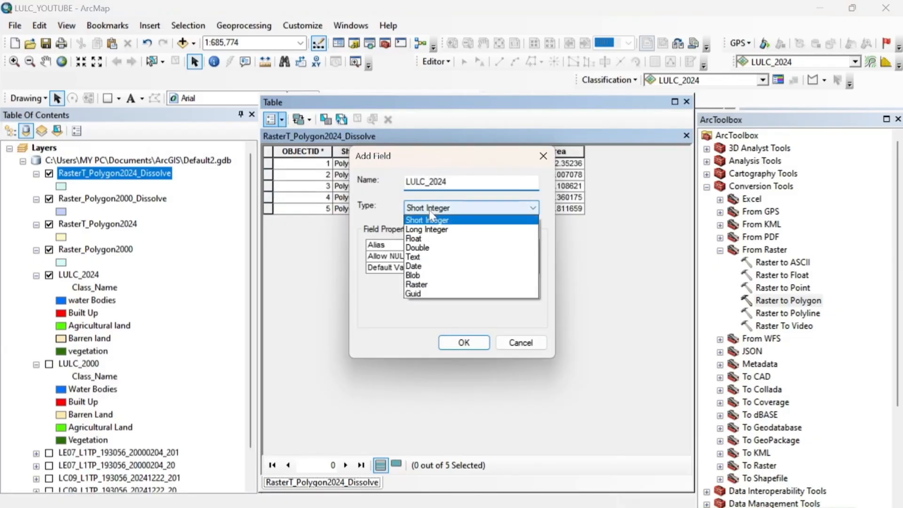
{"action": "left_click", "coordinate": [426, 259]}
{"action": "left_click", "coordinate": [496, 279]}
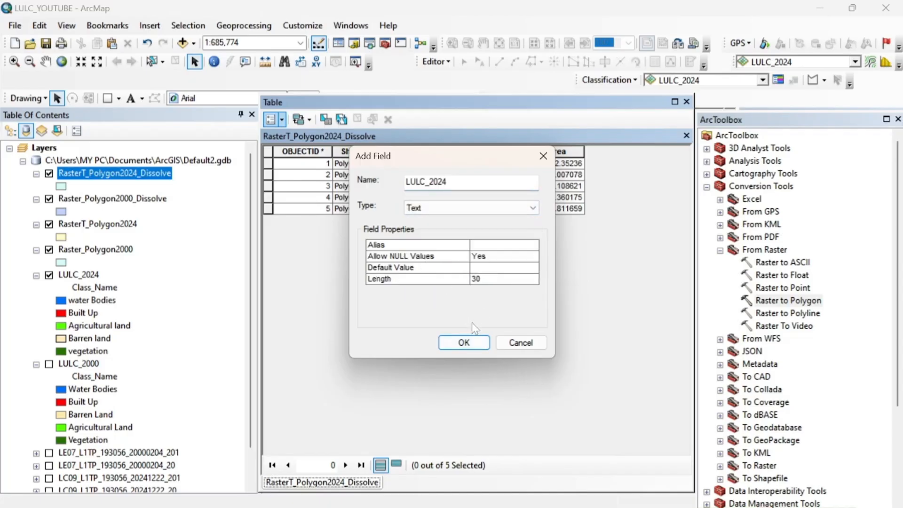
{"action": "left_click", "coordinate": [469, 346]}
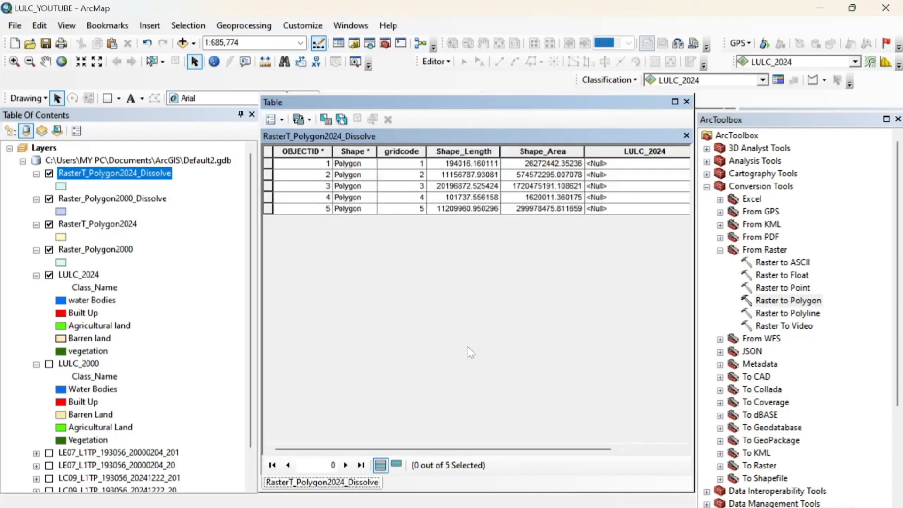
Step: Add a Double field named Area_2024 to the RasterT_Polygon2024_Dissolve attribute table
{"action": "left_click", "coordinate": [281, 120]}
{"action": "left_click", "coordinate": [313, 218]}
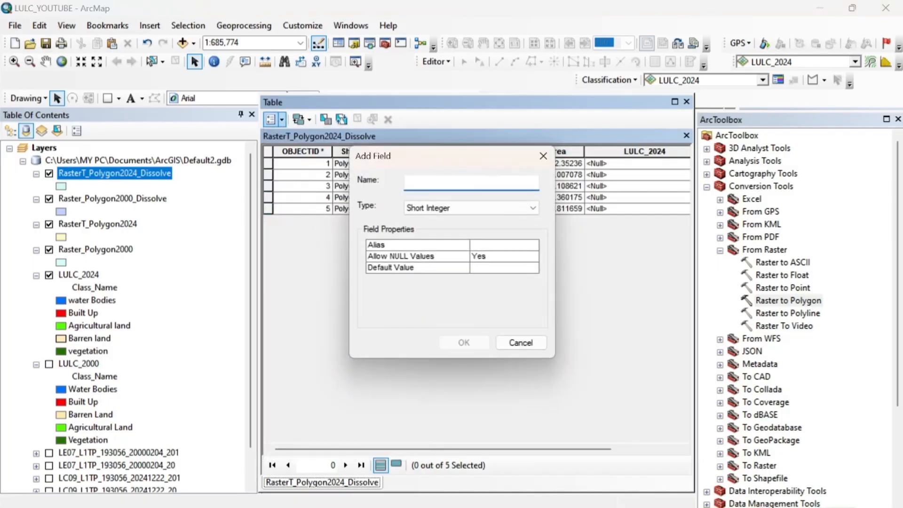
{"action": "type", "text": "Area"}
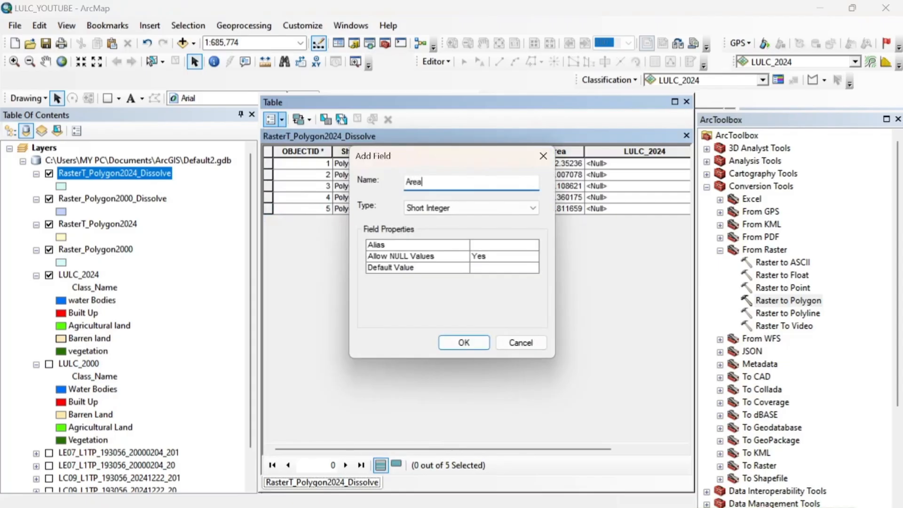
{"action": "type", "text": "_2024"}
{"action": "left_click", "coordinate": [412, 207]}
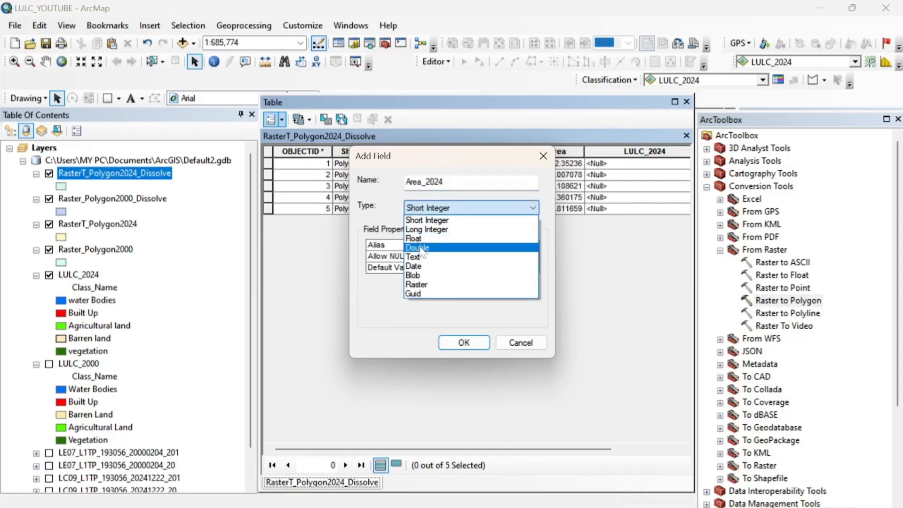
{"action": "key", "text": "Escape"}
{"action": "key", "text": "Down"}
{"action": "key", "text": "Down"}
{"action": "key", "text": "Down"}
{"action": "left_click", "coordinate": [463, 342]}
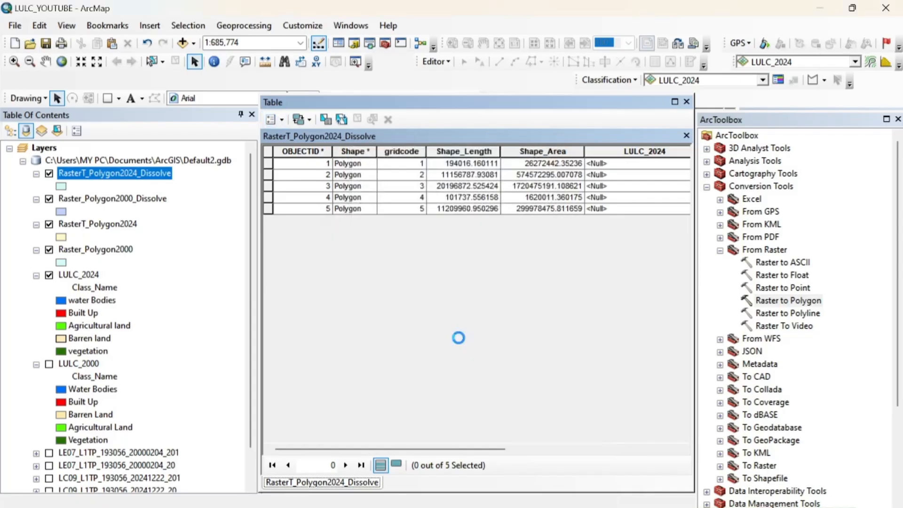
Step: Start an edit session on the RasterT_Polygon2024_Dissolve layer
{"action": "left_click_drag", "start_coordinate": [410, 449], "coordinate": [508, 449]}
{"action": "right_click", "coordinate": [131, 173]}
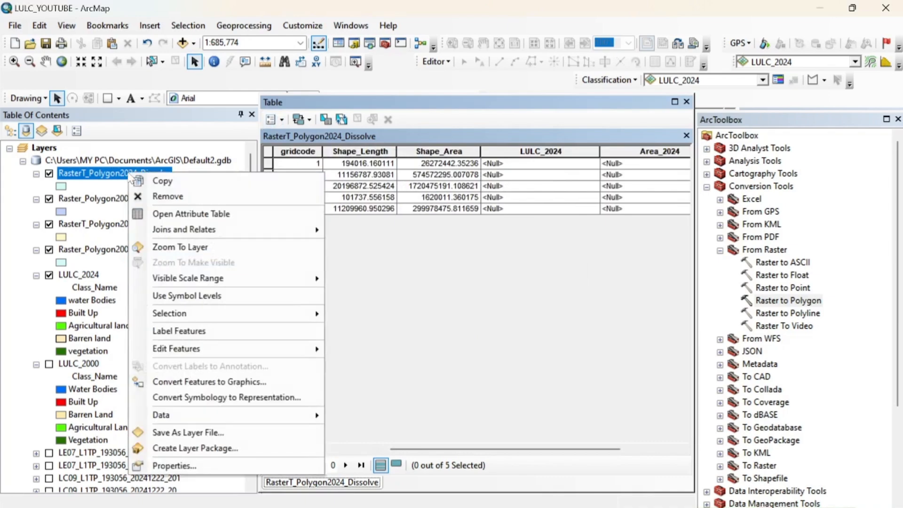
{"action": "mouse_move", "coordinate": [217, 347]}
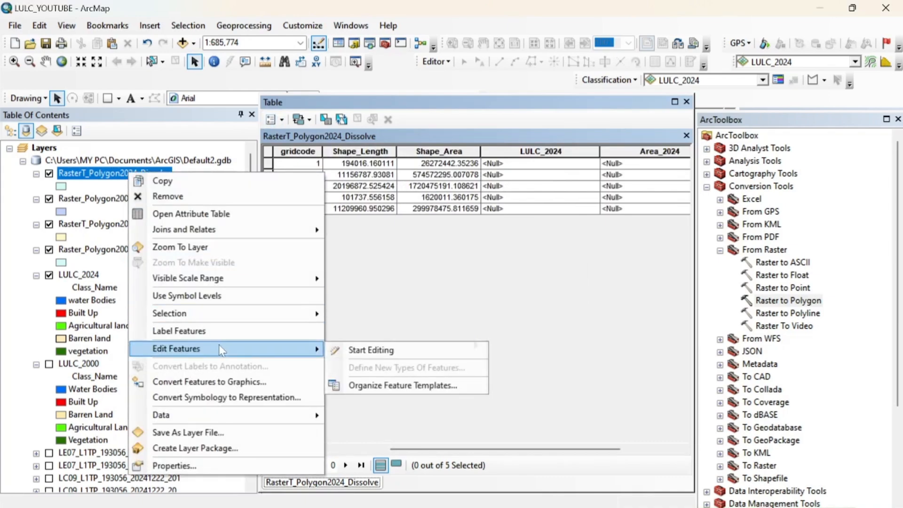
{"action": "left_click", "coordinate": [351, 351]}
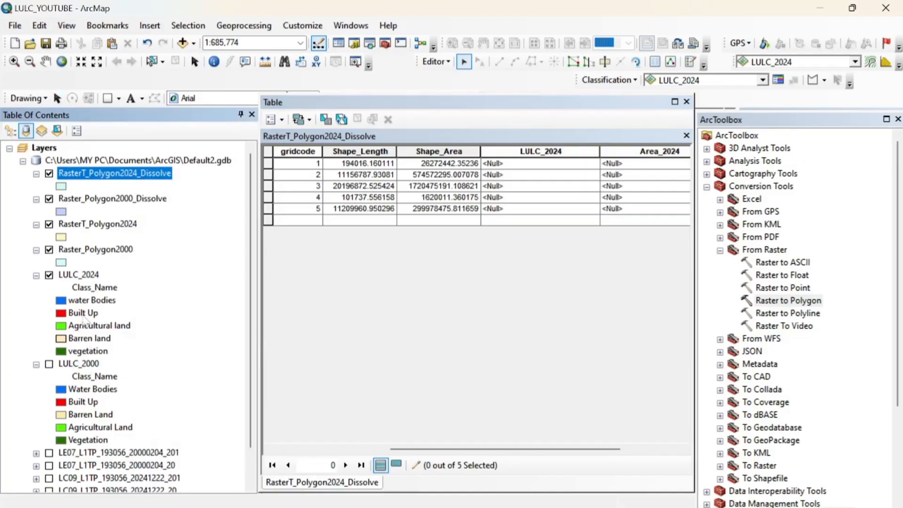
Step: Fill LULC_2024 for gridcodes 1 to 5 with Water Bodies, Built Up, Agricultural Land, Barren Land and Vegetation
{"action": "left_click", "coordinate": [517, 166]}
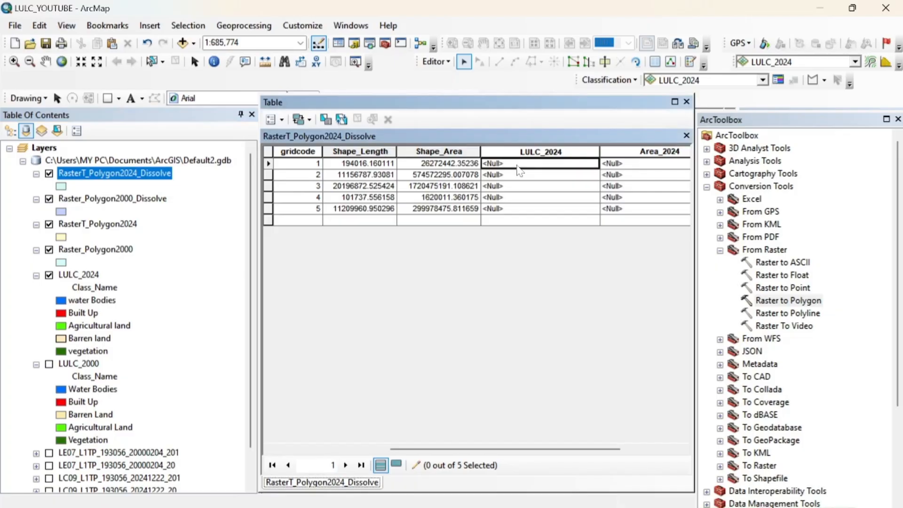
{"action": "type", "text": "Water"}
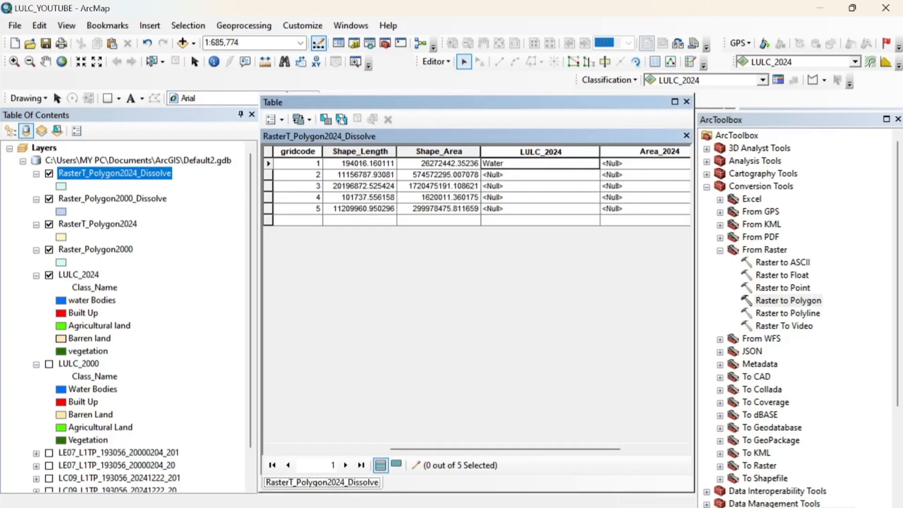
{"action": "type", "text": " Bodies"}
{"action": "left_click", "coordinate": [514, 178]}
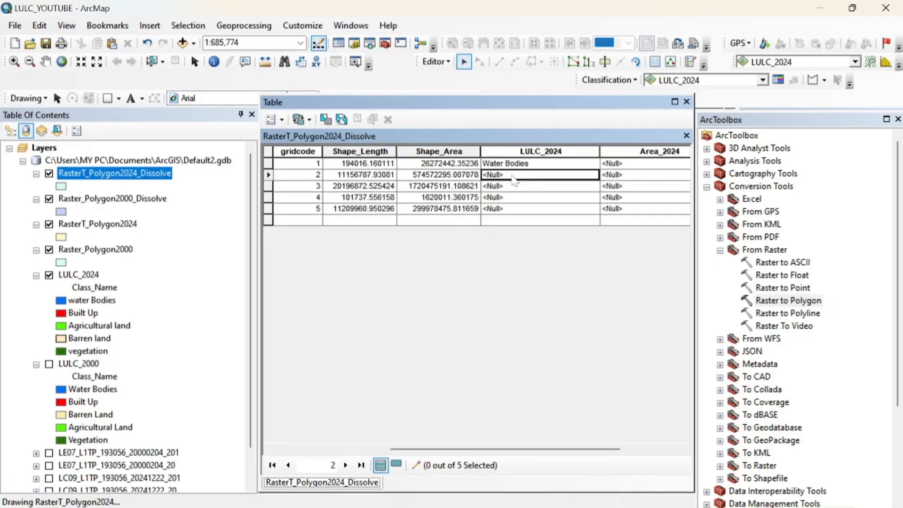
{"action": "type", "text": "Built Up"}
{"action": "left_click", "coordinate": [514, 191]}
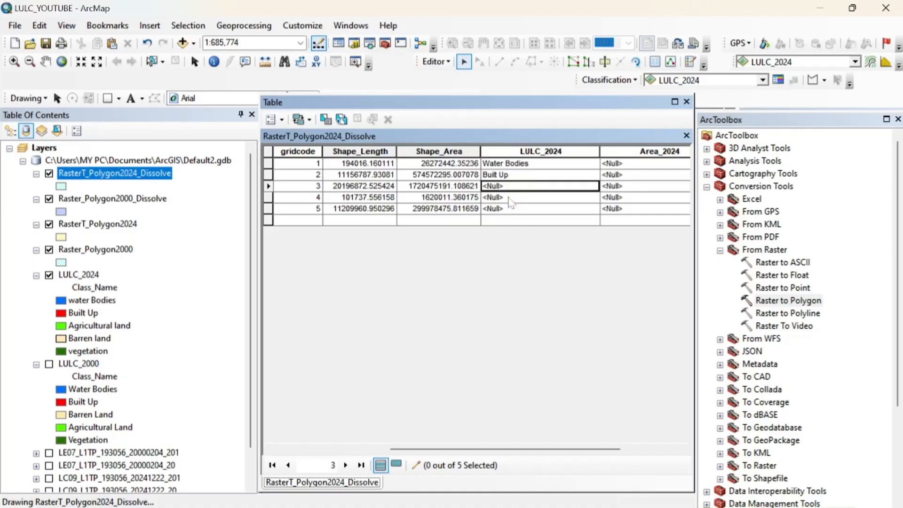
{"action": "type", "text": "Agricultural Land"}
{"action": "key", "text": "Return"}
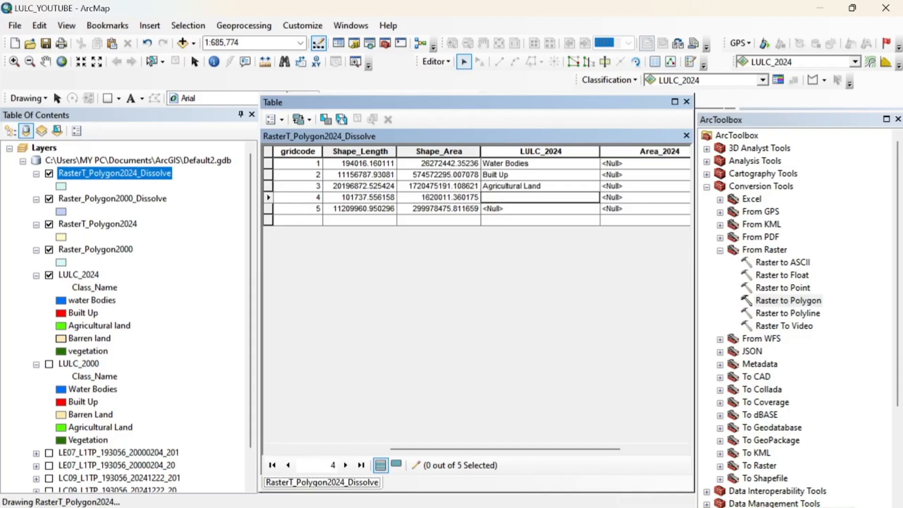
{"action": "type", "text": "Barren Land"}
{"action": "key", "text": "Return"}
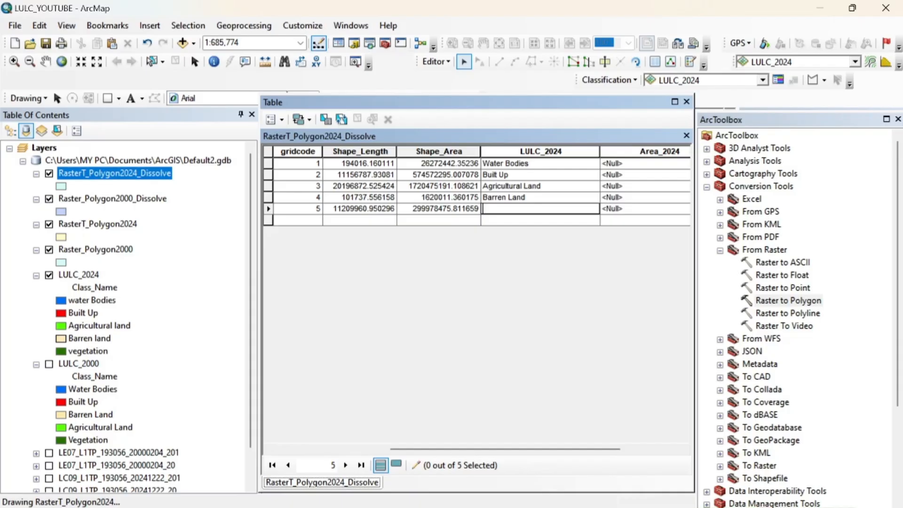
{"action": "type", "text": "Vegetation"}
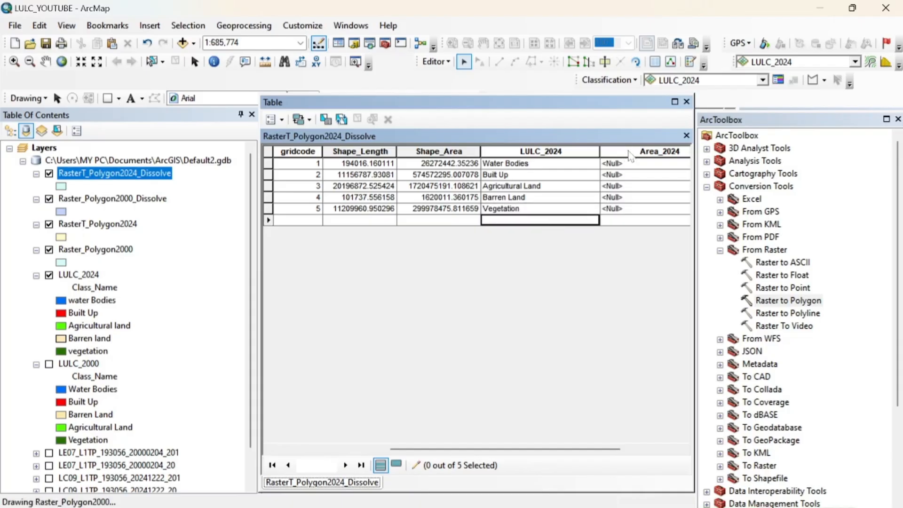
Step: Calculate the polygon areas into the Area_2024 field in Square Kilometers, using the data source's coordinate system, and close the table
{"action": "left_click", "coordinate": [630, 152]}
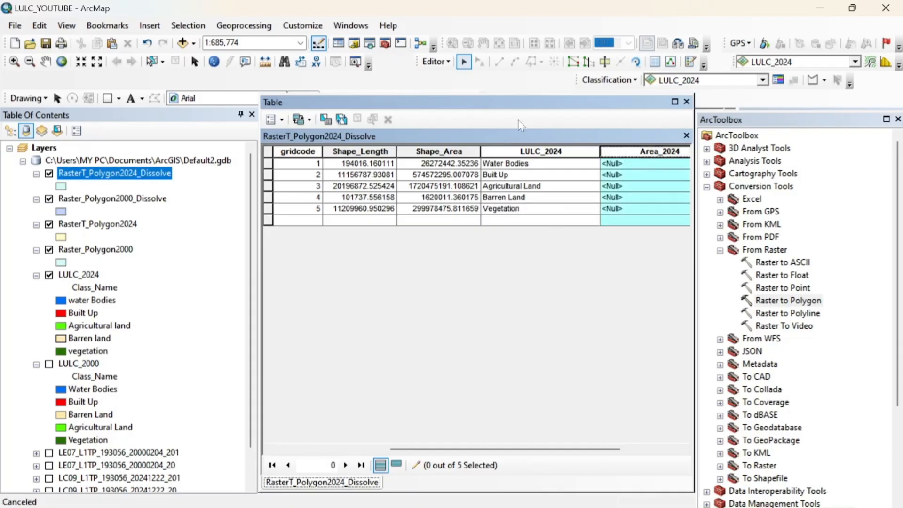
{"action": "right_click", "coordinate": [635, 156]}
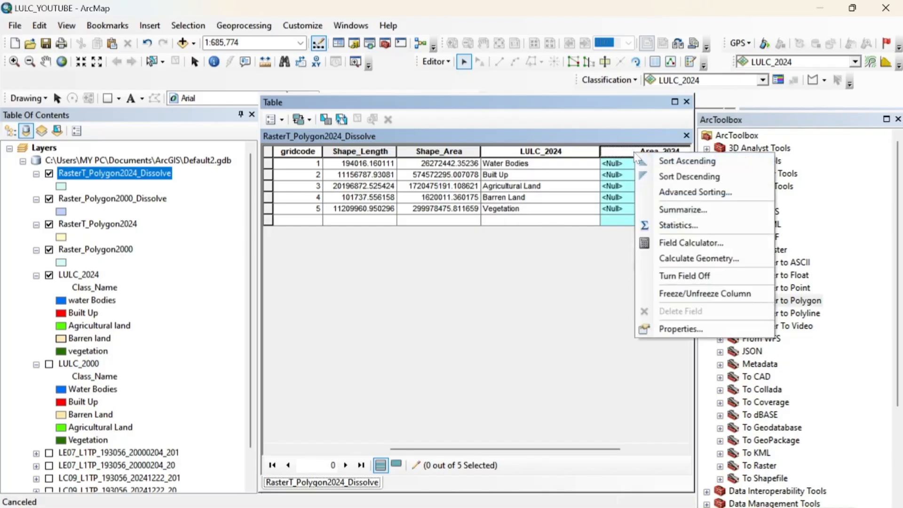
{"action": "left_click", "coordinate": [689, 258]}
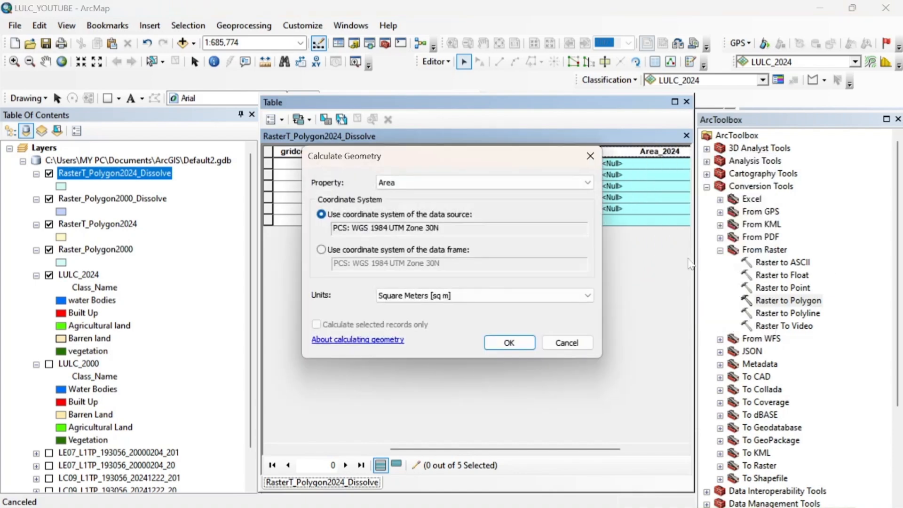
{"action": "left_click", "coordinate": [478, 295]}
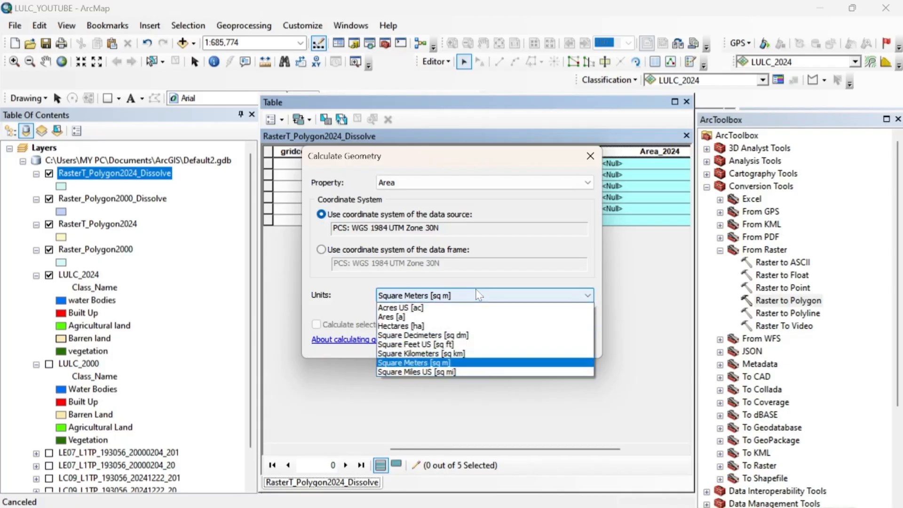
{"action": "left_click", "coordinate": [447, 356]}
{"action": "scroll", "coordinate": [451, 295], "scroll_direction": "down", "scroll_amount": 1}
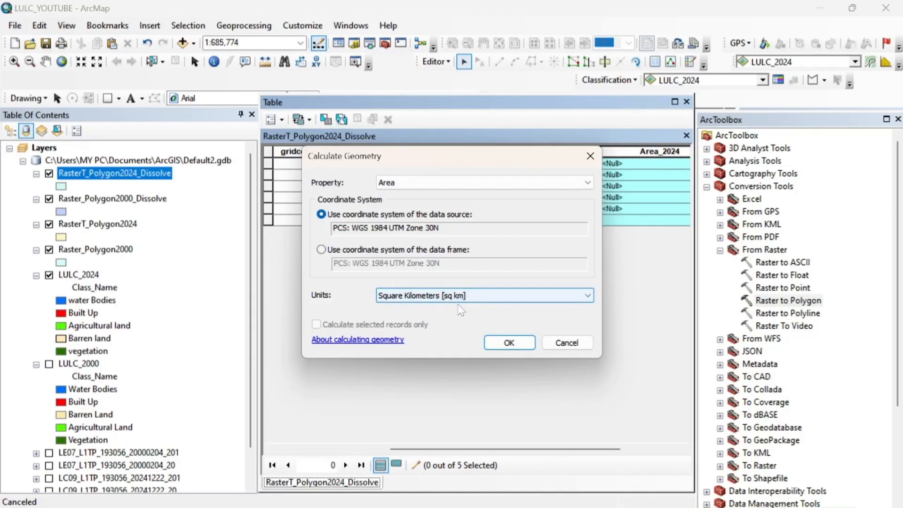
{"action": "left_click", "coordinate": [497, 343]}
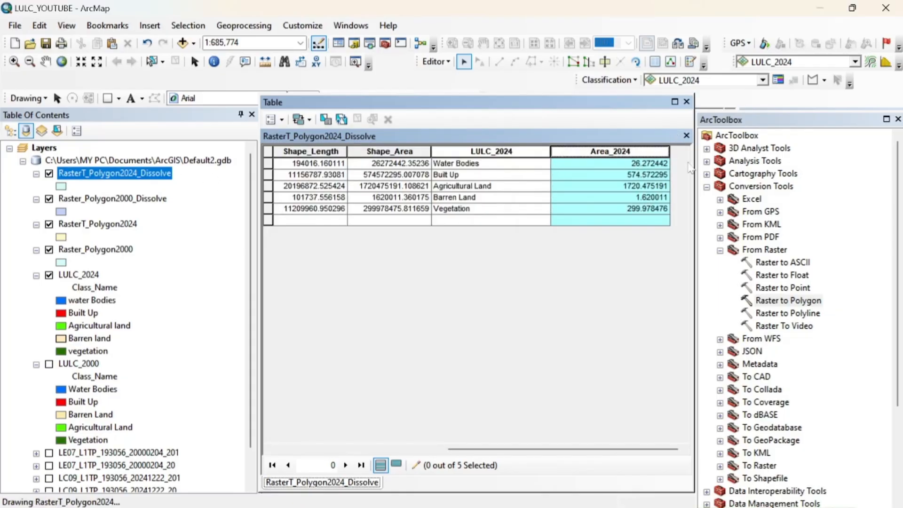
{"action": "left_click", "coordinate": [686, 101]}
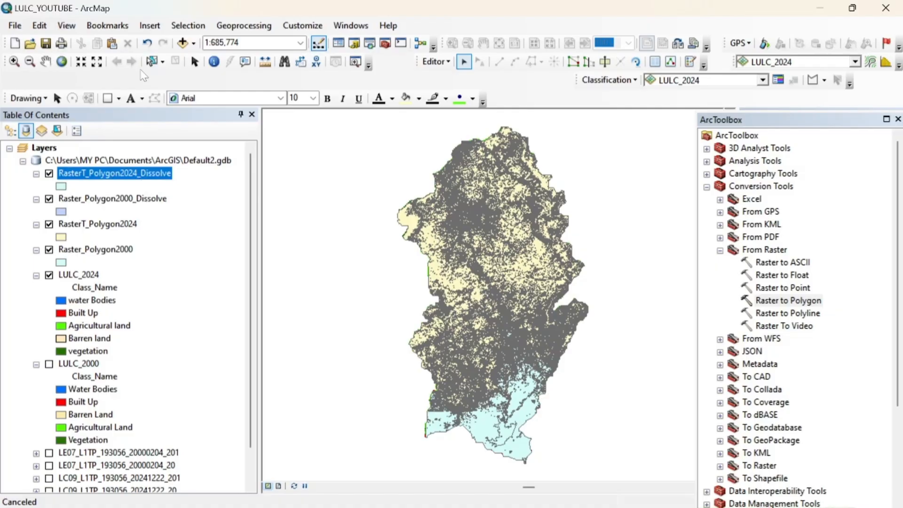
Step: Intersect RasterT_Polygon2024_Dissolve with Raster_Polygon2000_Dissolve, keeping the default output name
{"action": "left_click", "coordinate": [248, 27]}
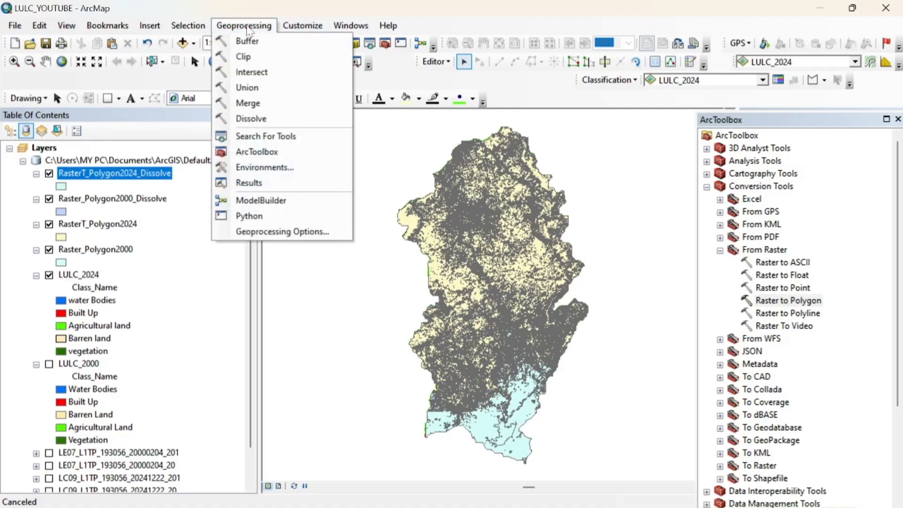
{"action": "left_click", "coordinate": [258, 76]}
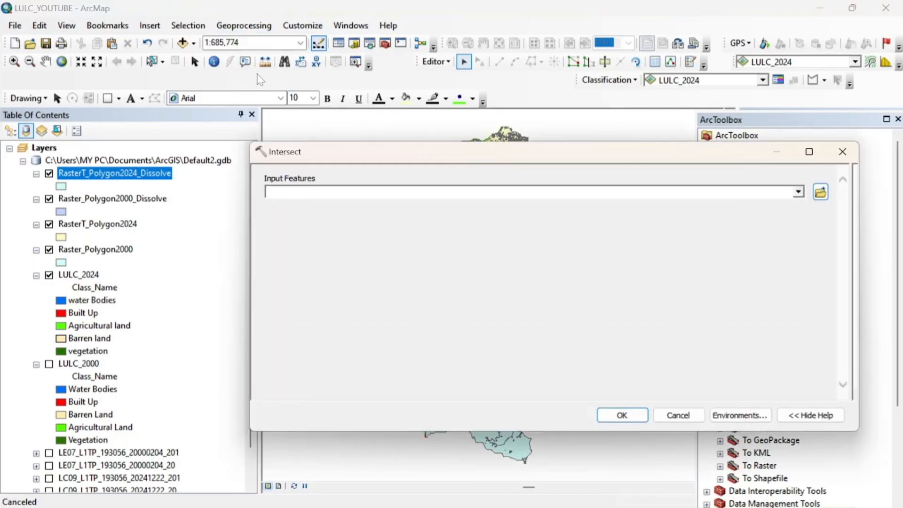
{"action": "left_click", "coordinate": [798, 191]}
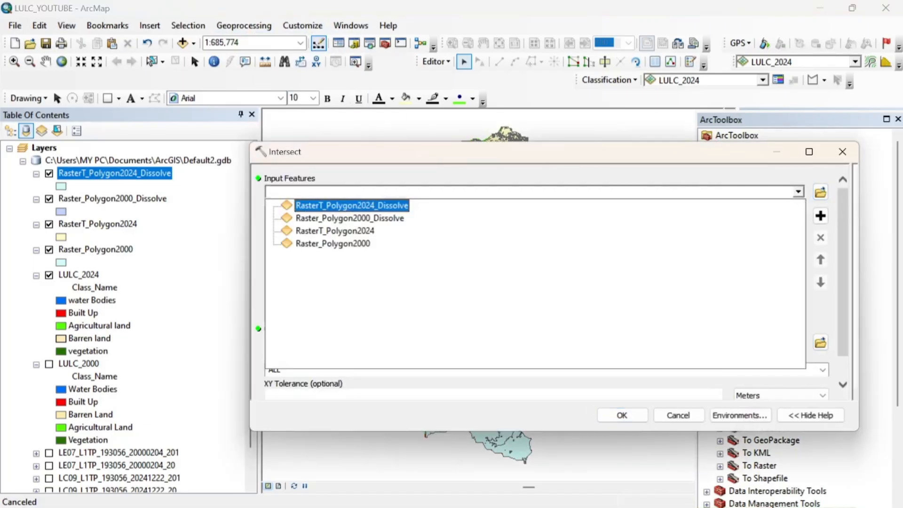
{"action": "left_click", "coordinate": [387, 209]}
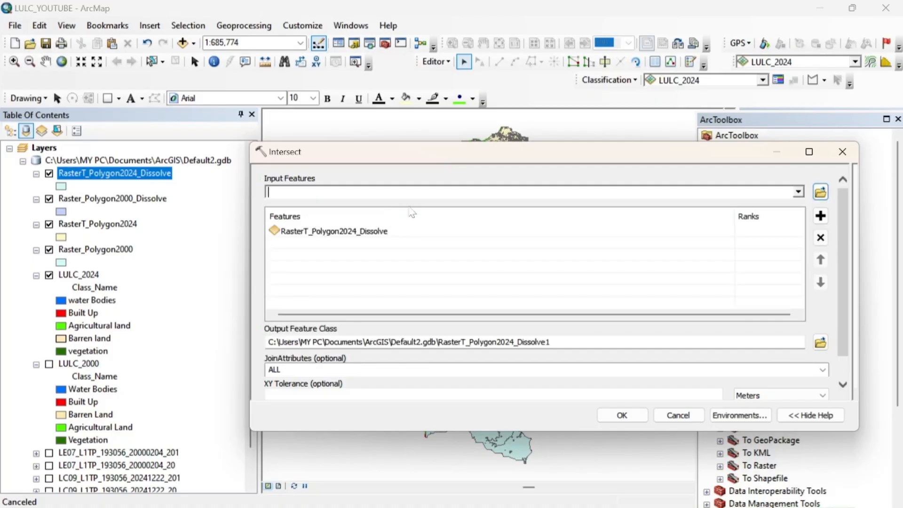
{"action": "left_click", "coordinate": [798, 192]}
{"action": "left_click", "coordinate": [384, 219]}
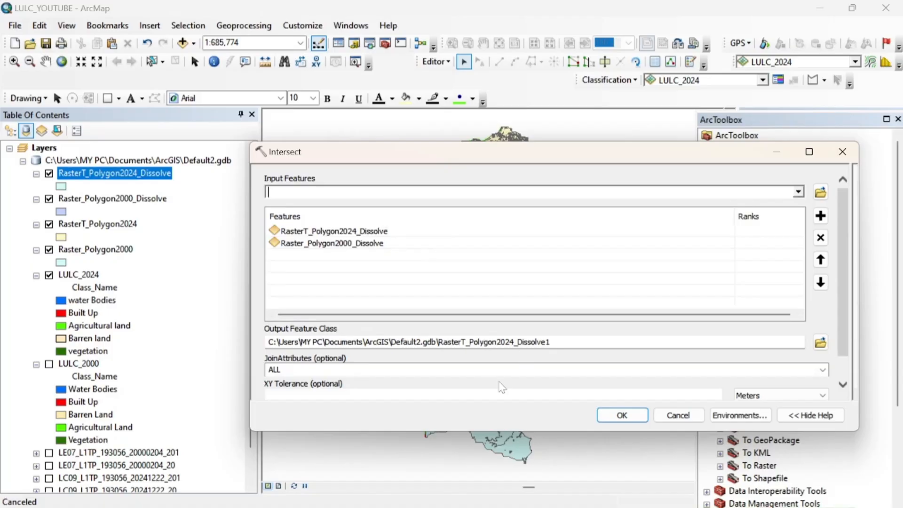
{"action": "left_click", "coordinate": [624, 416]}
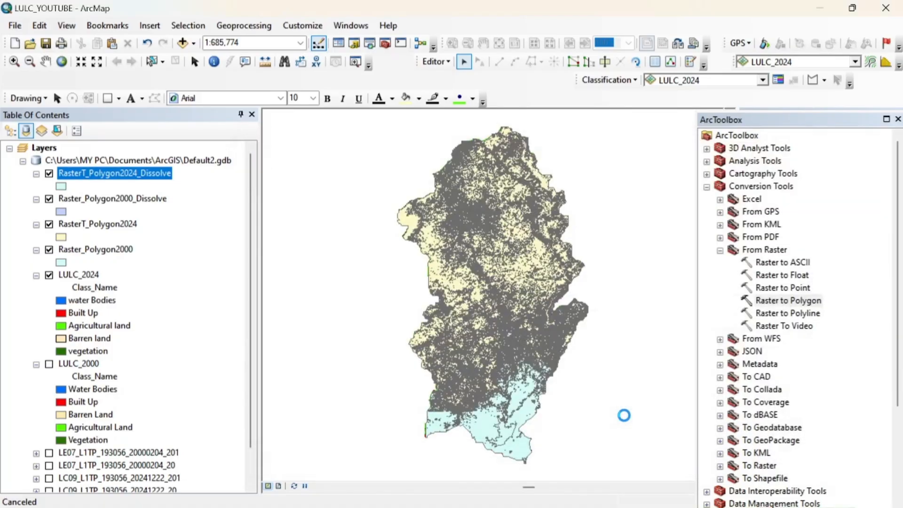
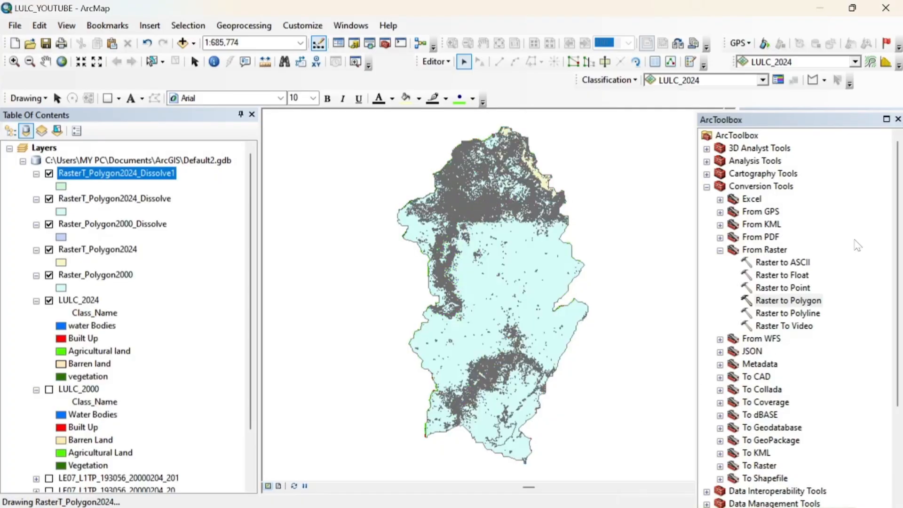
Step: Close the ArcToolbox and Search windows
{"action": "left_click", "coordinate": [897, 120]}
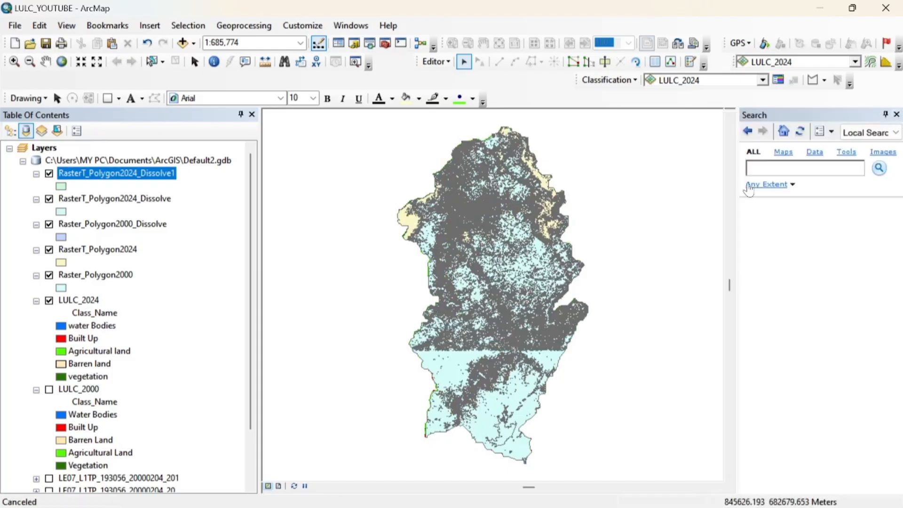
{"action": "left_click", "coordinate": [896, 114]}
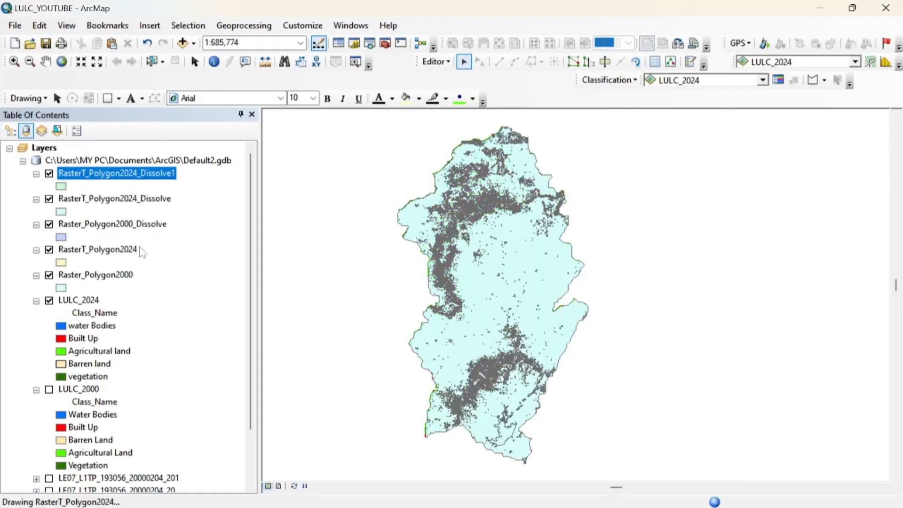
Step: Review the attribute table of RasterT_Polygon2024_Dissolve1, close it, and remove that layer from the map
{"action": "right_click", "coordinate": [133, 175]}
{"action": "left_click", "coordinate": [178, 217]}
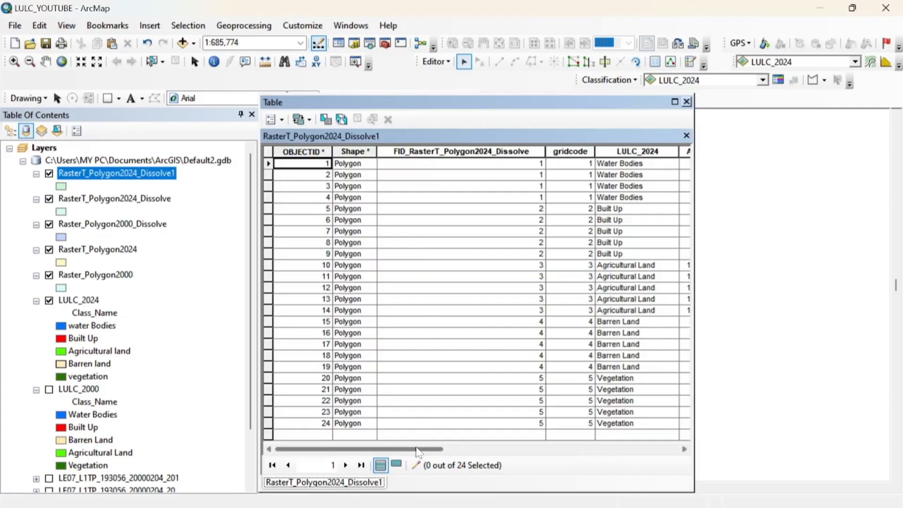
{"action": "left_click_drag", "start_coordinate": [419, 452], "coordinate": [355, 447]}
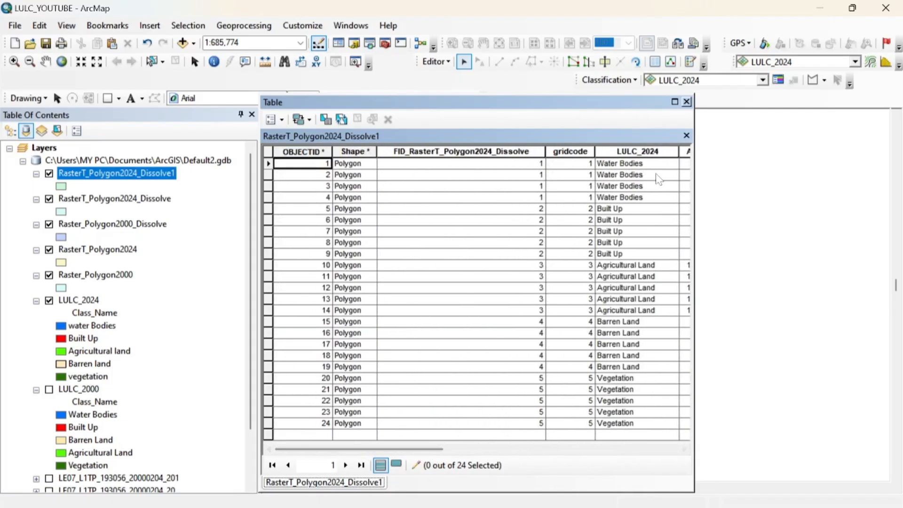
{"action": "left_click", "coordinate": [687, 102]}
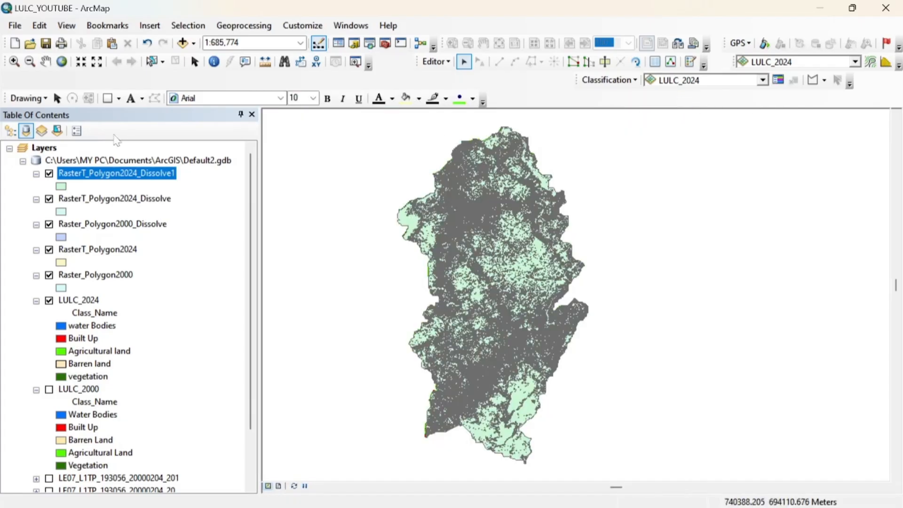
{"action": "right_click", "coordinate": [123, 178]}
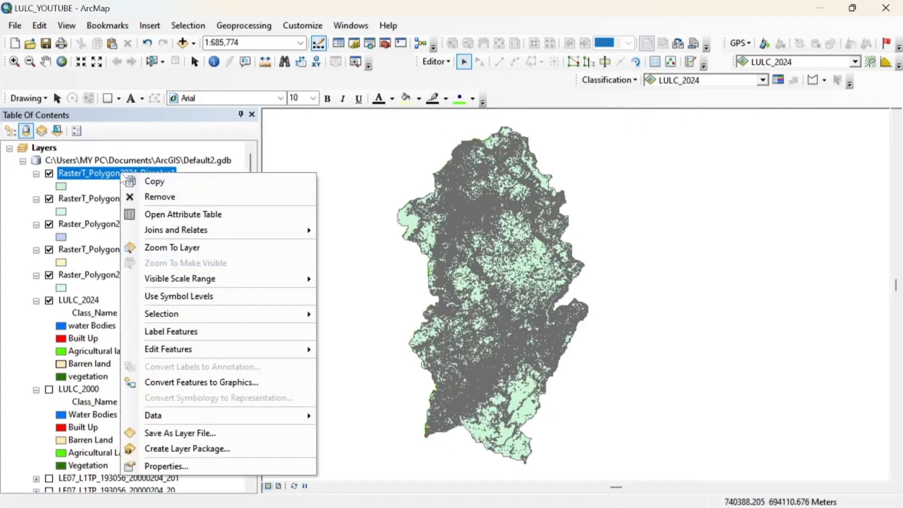
{"action": "left_click", "coordinate": [162, 199]}
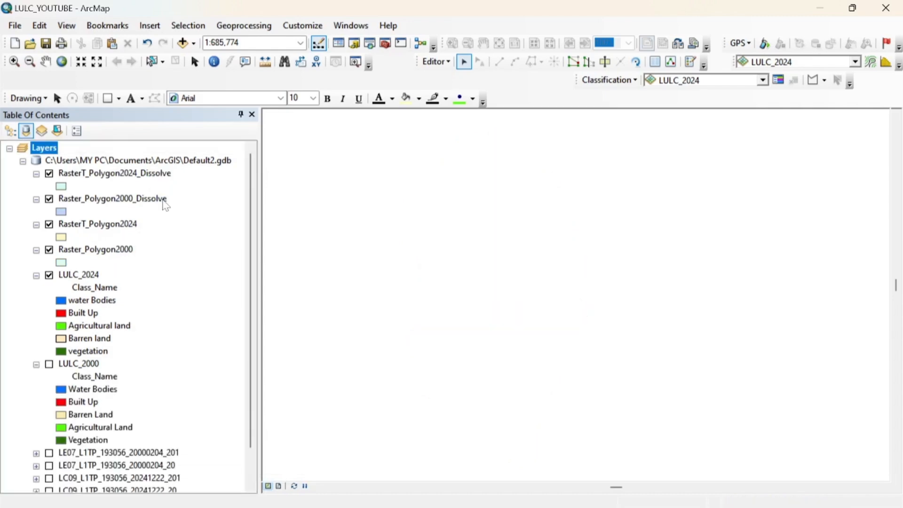
Step: Intersect RasterT_Polygon2024_Dissolve with Raster_Polygon2000_Dissolve, saving the output feature class as RasterT_Polygon2024_intersect in Default2.gdb
{"action": "left_click", "coordinate": [238, 27]}
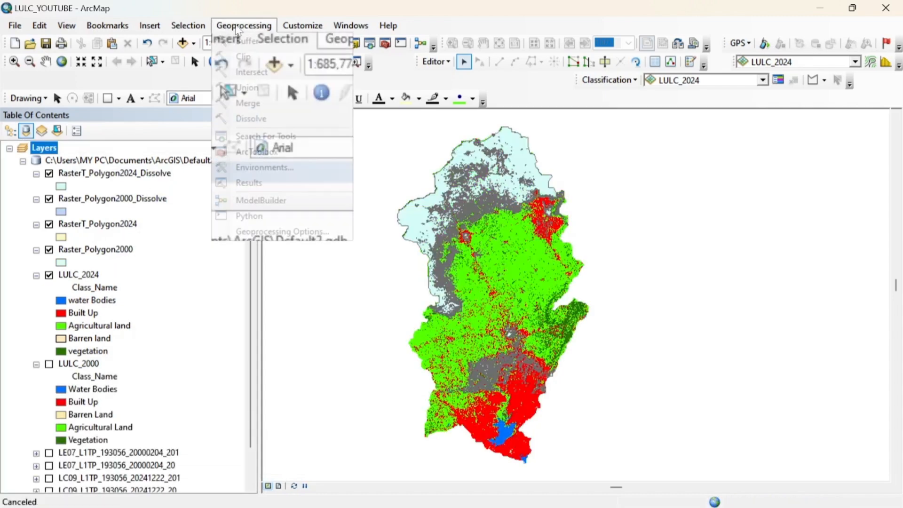
{"action": "left_click", "coordinate": [245, 71]}
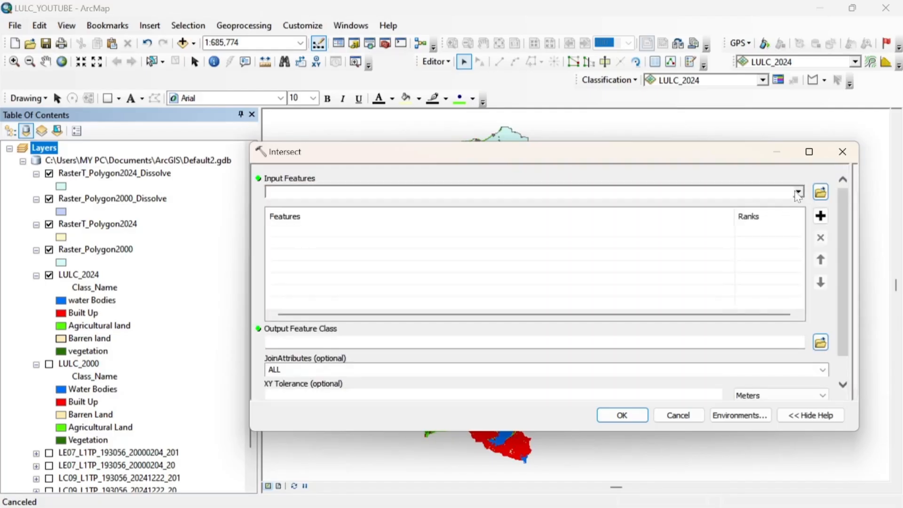
{"action": "left_click", "coordinate": [798, 192]}
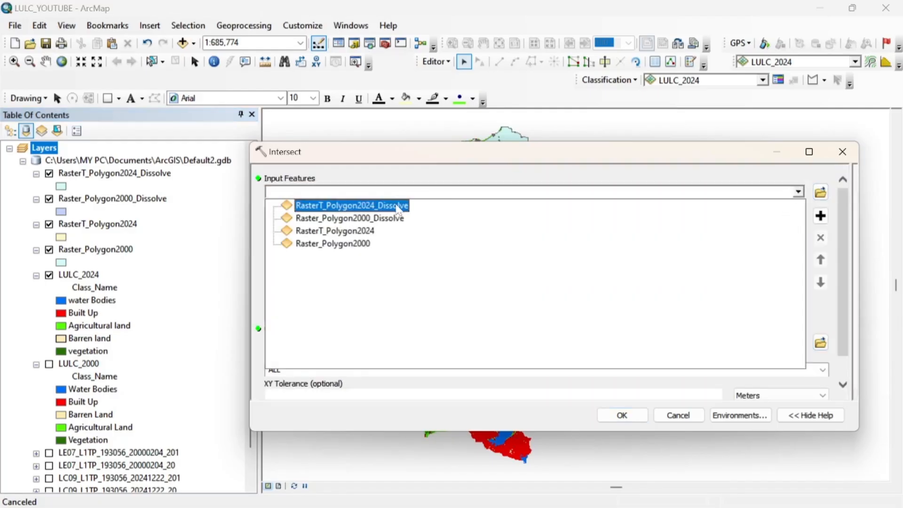
{"action": "left_click", "coordinate": [399, 210]}
{"action": "left_click", "coordinate": [798, 192]}
{"action": "left_click", "coordinate": [383, 217]}
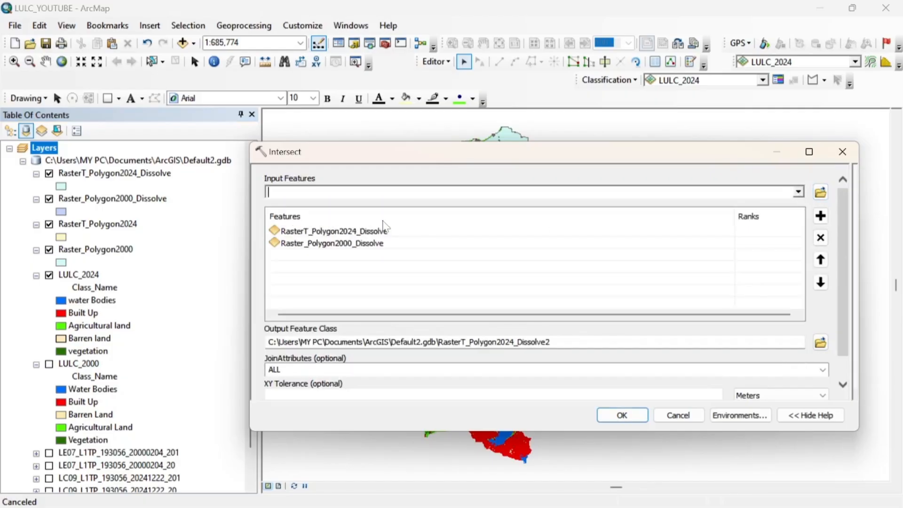
{"action": "left_click", "coordinate": [551, 342]}
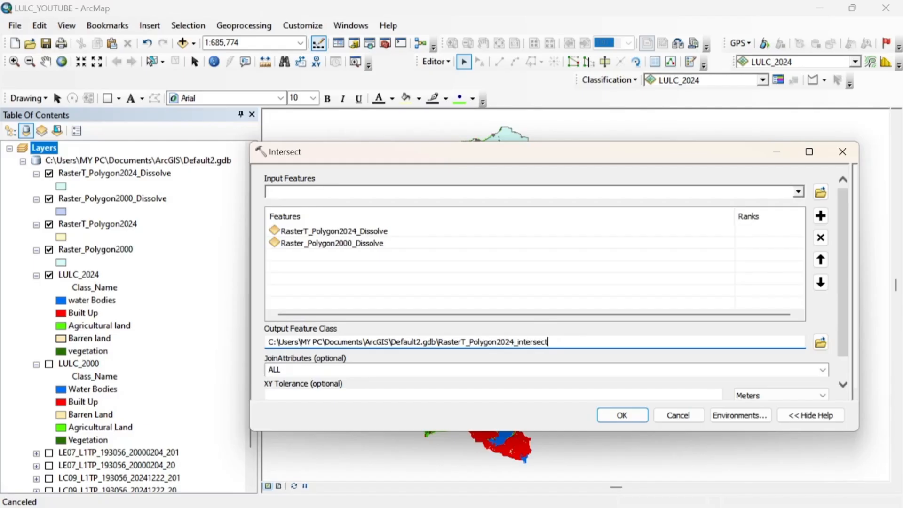
{"action": "left_click", "coordinate": [630, 416]}
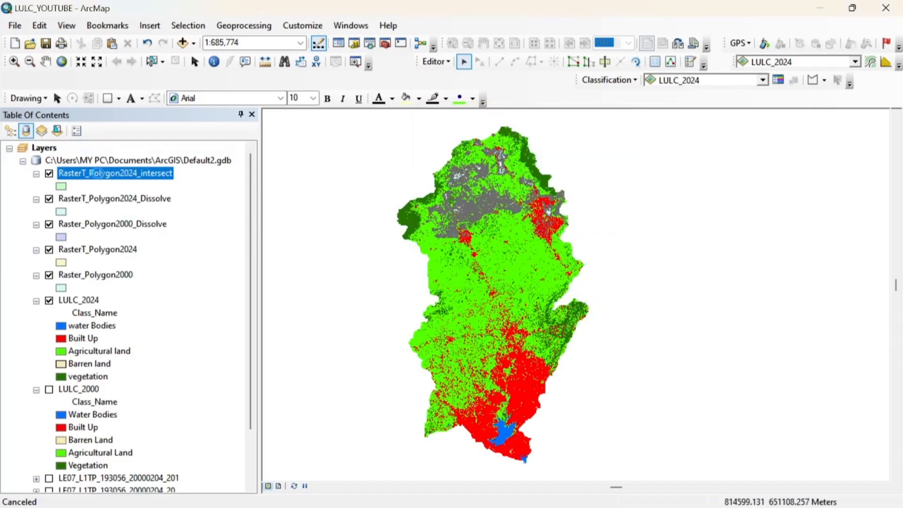
Step: Open the RasterT_Polygon2024_intersect attribute table, clear the feature selection, and examine the LULC and area fields
{"action": "right_click", "coordinate": [139, 175]}
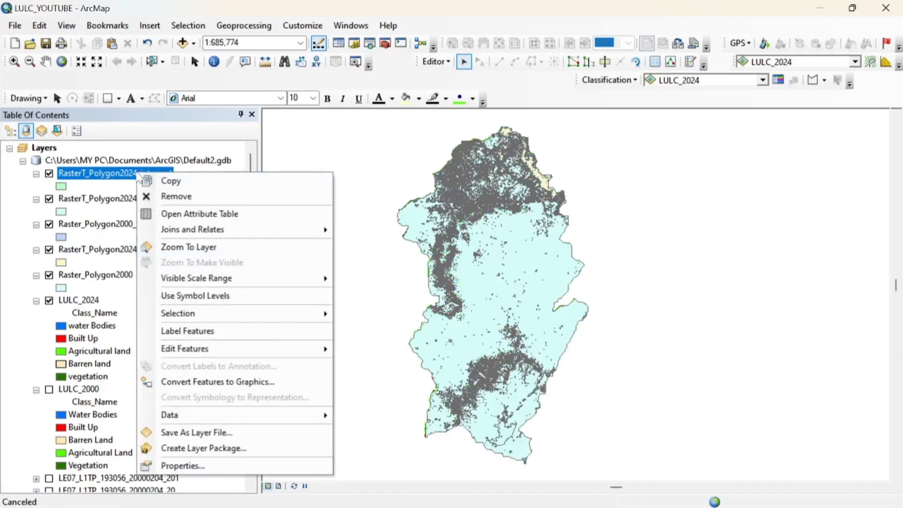
{"action": "left_click", "coordinate": [196, 214]}
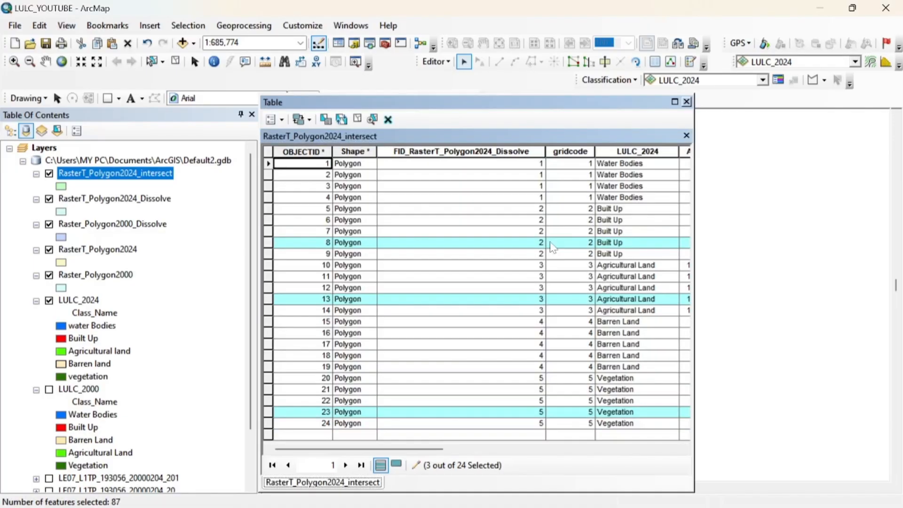
{"action": "scroll", "coordinate": [489, 233], "scroll_direction": "right", "scroll_amount": 3}
{"action": "scroll", "coordinate": [489, 232], "scroll_direction": "left", "scroll_amount": 3}
{"action": "scroll", "coordinate": [489, 233], "scroll_direction": "right", "scroll_amount": 3}
{"action": "scroll", "coordinate": [489, 232], "scroll_direction": "left", "scroll_amount": 3}
{"action": "left_click", "coordinate": [175, 61]}
{"action": "scroll", "coordinate": [336, 366], "scroll_direction": "right", "scroll_amount": 3}
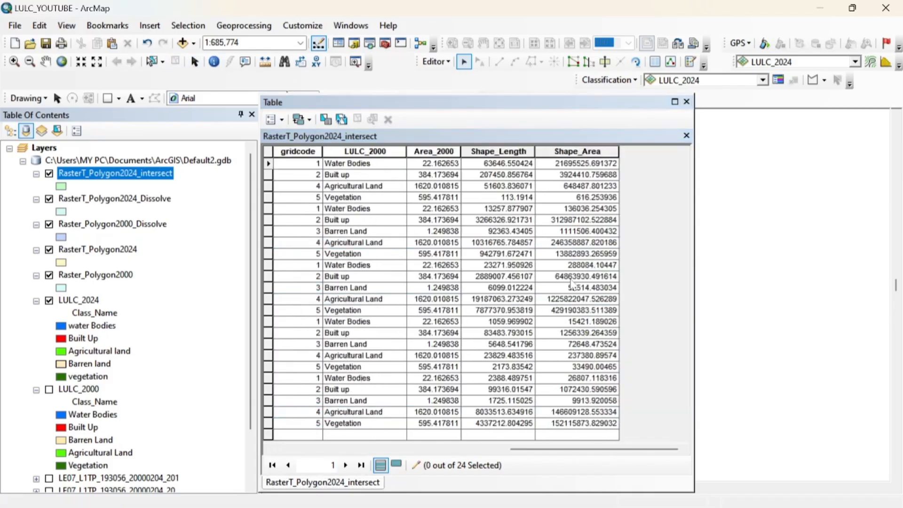
{"action": "left_click_drag", "start_coordinate": [606, 449], "coordinate": [595, 469]}
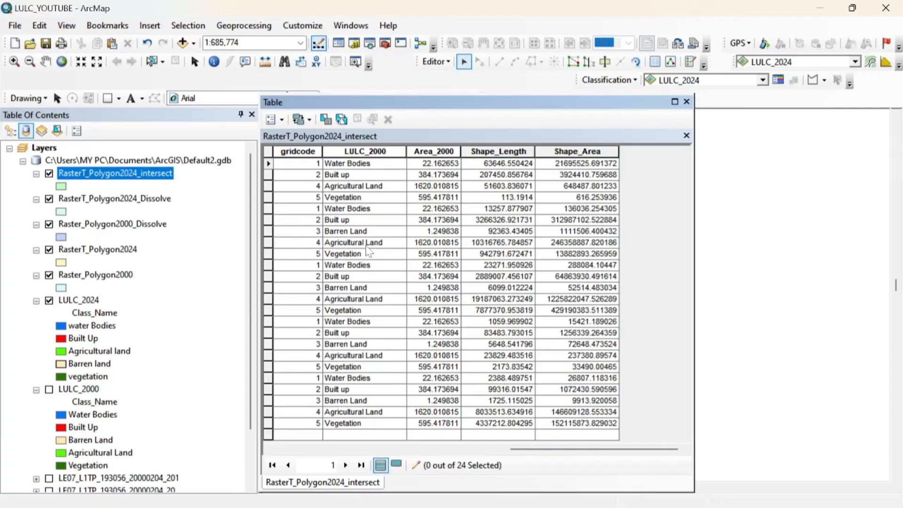
Step: Stop the edit session so that fields can be added to the intersect table
{"action": "left_click", "coordinate": [281, 119]}
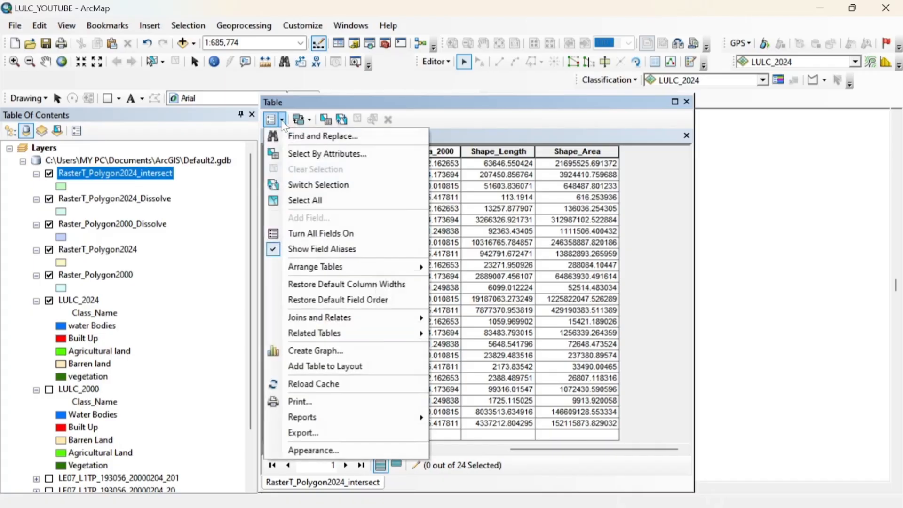
{"action": "left_click", "coordinate": [449, 63]}
{"action": "left_click", "coordinate": [446, 110]}
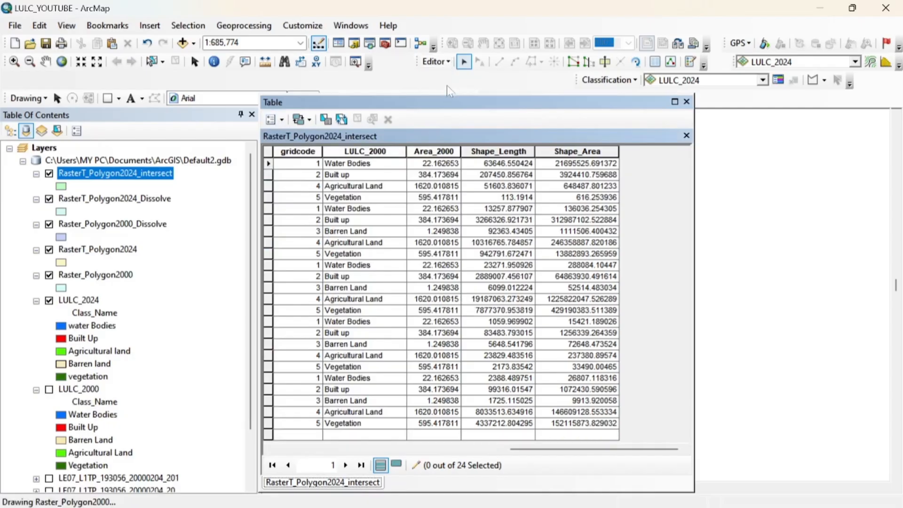
{"action": "left_click", "coordinate": [447, 62]}
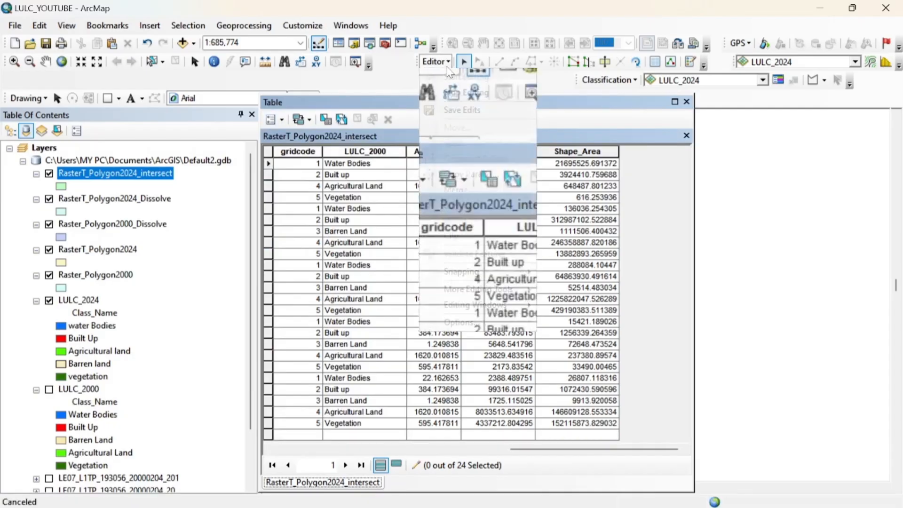
{"action": "left_click", "coordinate": [454, 94]}
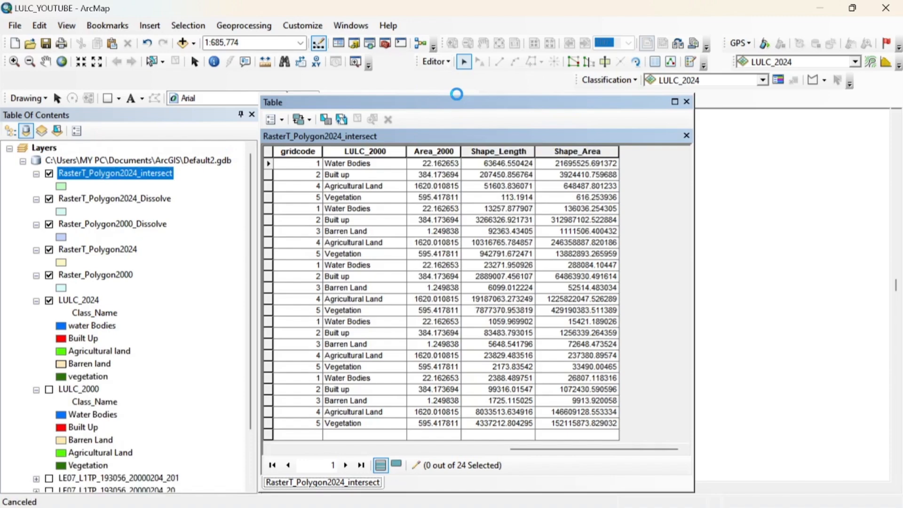
Step: Define a new field for the intersect table named Change Detection with the Text type
{"action": "left_click", "coordinate": [280, 121]}
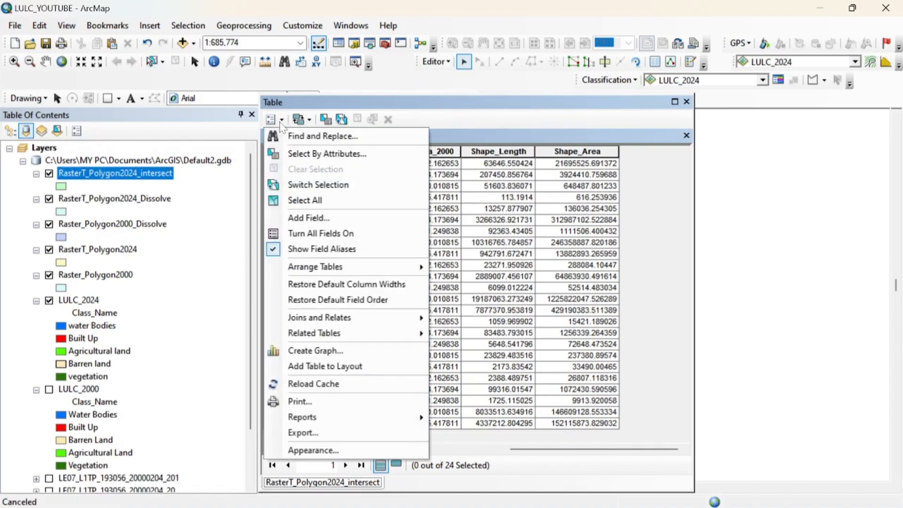
{"action": "left_click", "coordinate": [308, 218]}
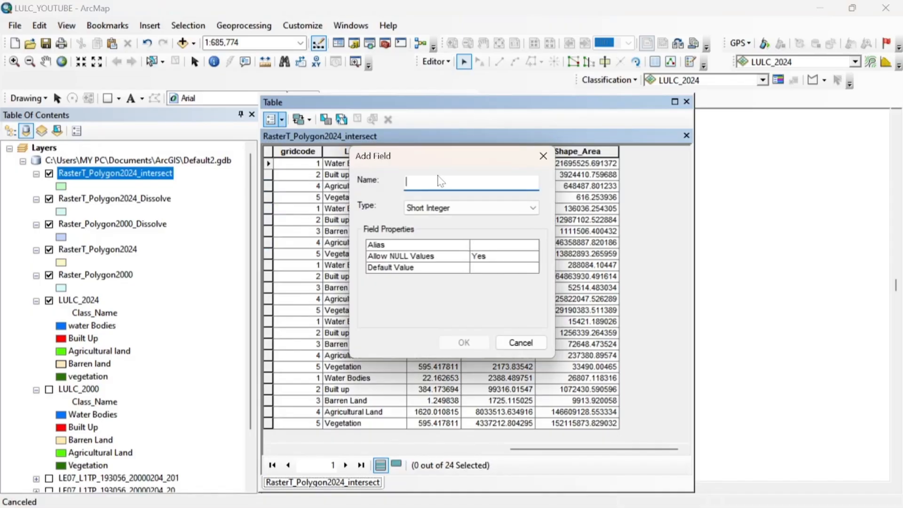
{"action": "type", "text": "C"}
{"action": "key", "text": "BackSpace"}
{"action": "type", "text": "Change Dete"}
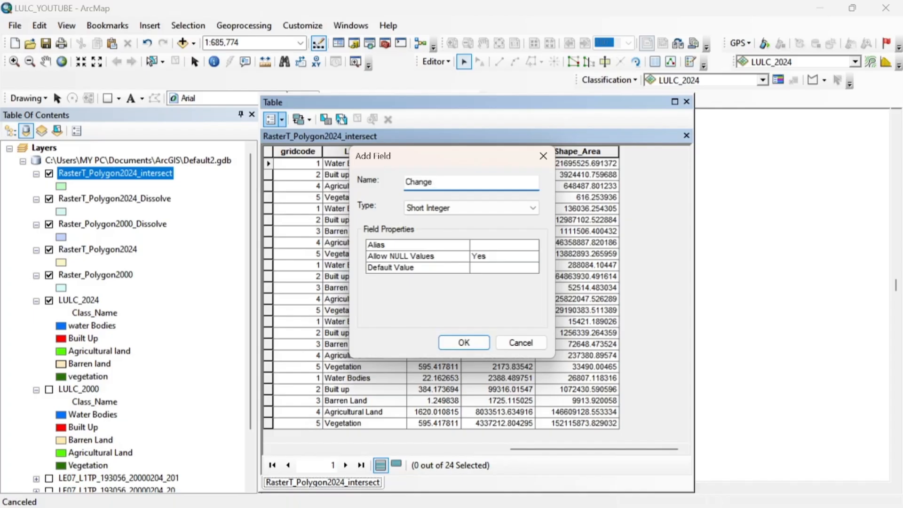
{"action": "type", "text": "ction"}
{"action": "left_click", "coordinate": [440, 207]}
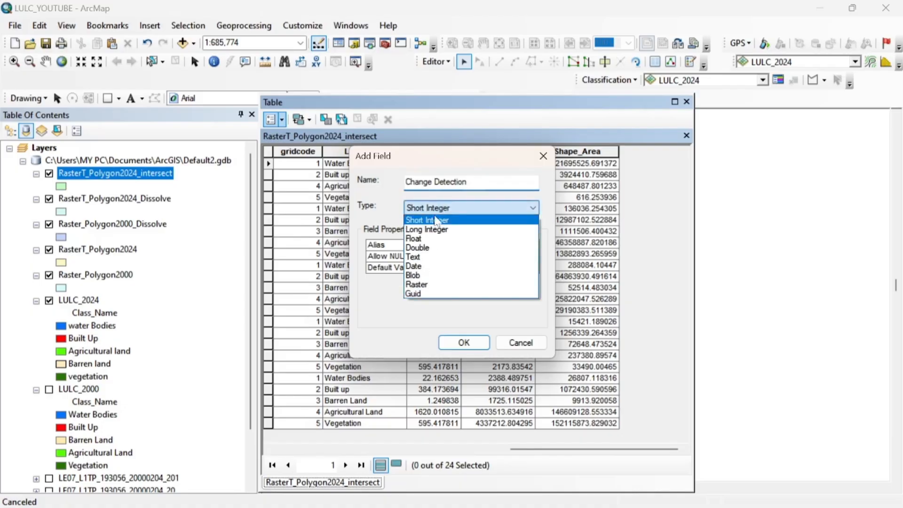
{"action": "left_click", "coordinate": [422, 258]}
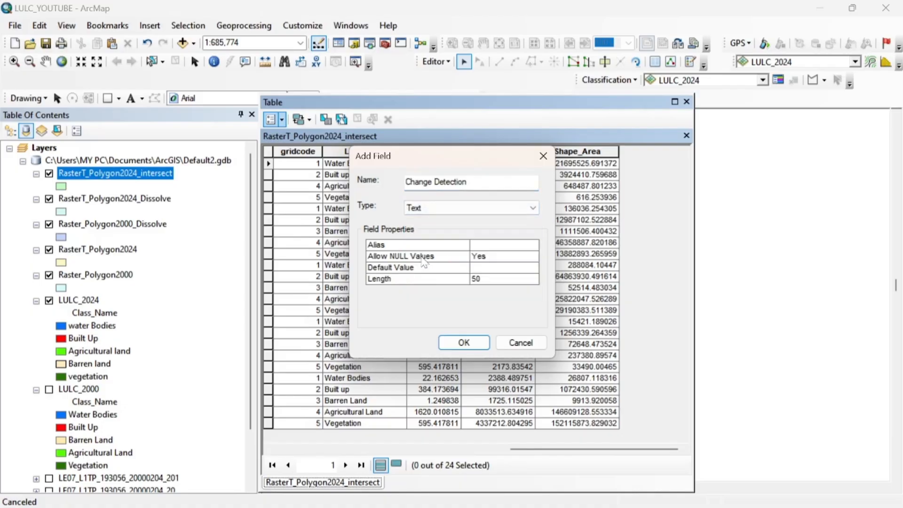
Step: Set the text field's length to 30 and create it, accepting the automatic rename to Change_Detection
{"action": "left_click", "coordinate": [485, 280]}
{"action": "key", "text": "BackSpace"}
{"action": "key", "text": "BackSpace"}
{"action": "type", "text": "30"}
{"action": "left_click", "coordinate": [430, 207]}
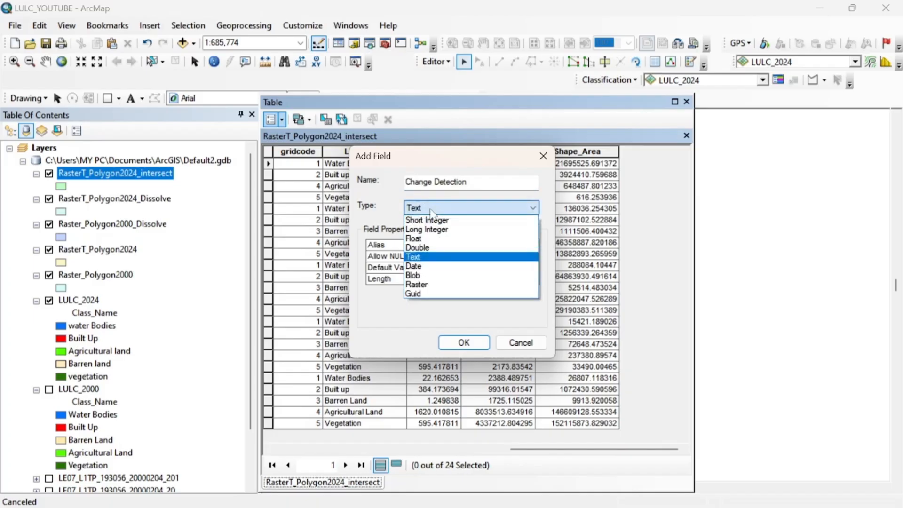
{"action": "left_click", "coordinate": [430, 207]}
{"action": "left_click", "coordinate": [449, 338]}
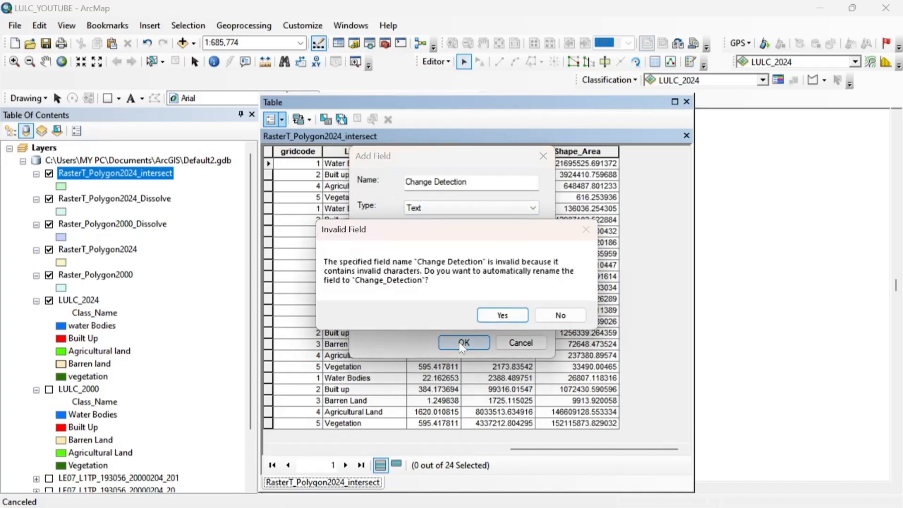
{"action": "left_click", "coordinate": [499, 318]}
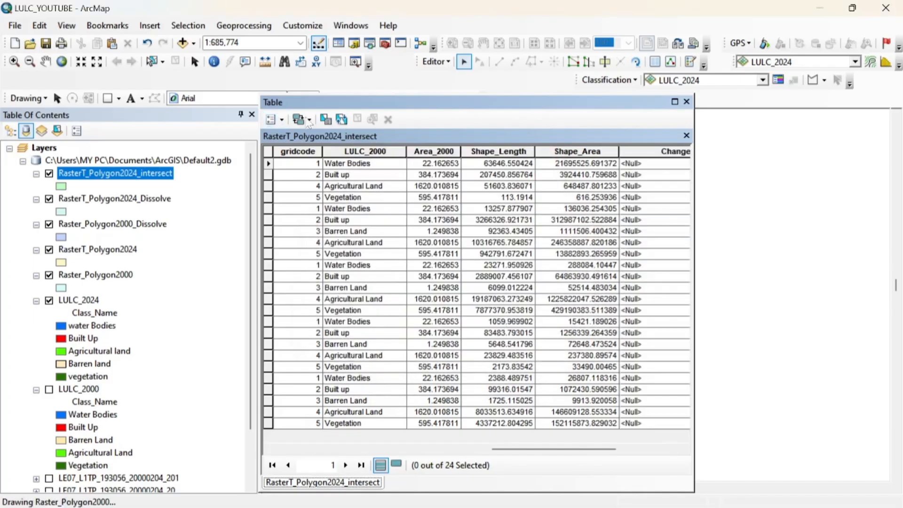
Step: Add a field named Area_Change of type Double to the intersect table
{"action": "left_click", "coordinate": [285, 121]}
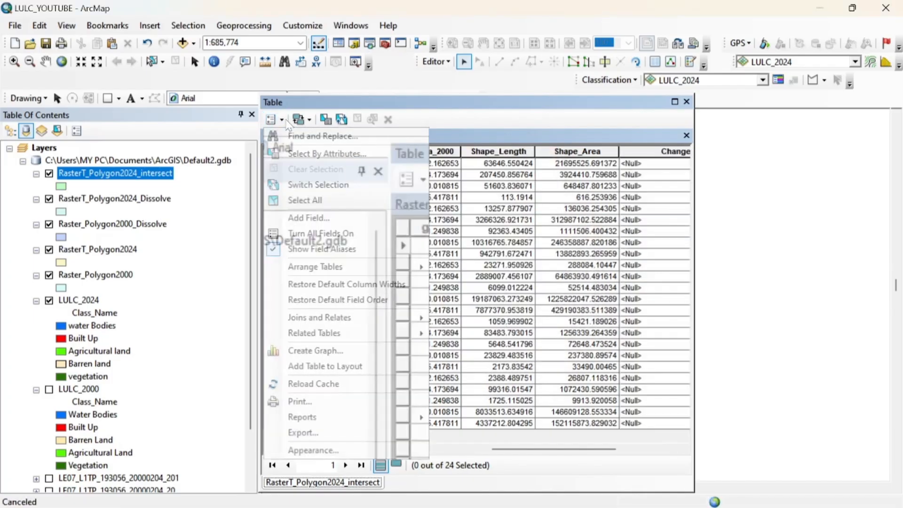
{"action": "left_click", "coordinate": [328, 217]}
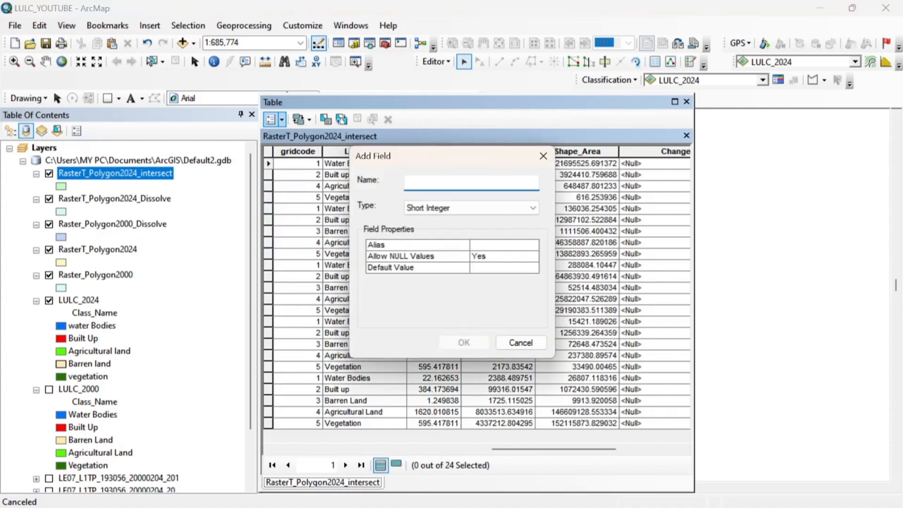
{"action": "type", "text": "Area"}
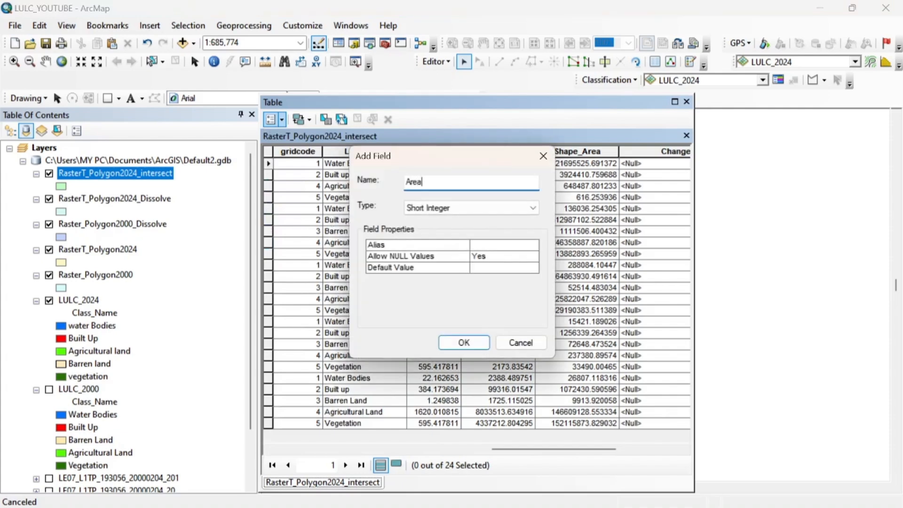
{"action": "type", "text": "_CHange"}
{"action": "key", "text": "BackSpace"}
{"action": "type", "text": "h"}
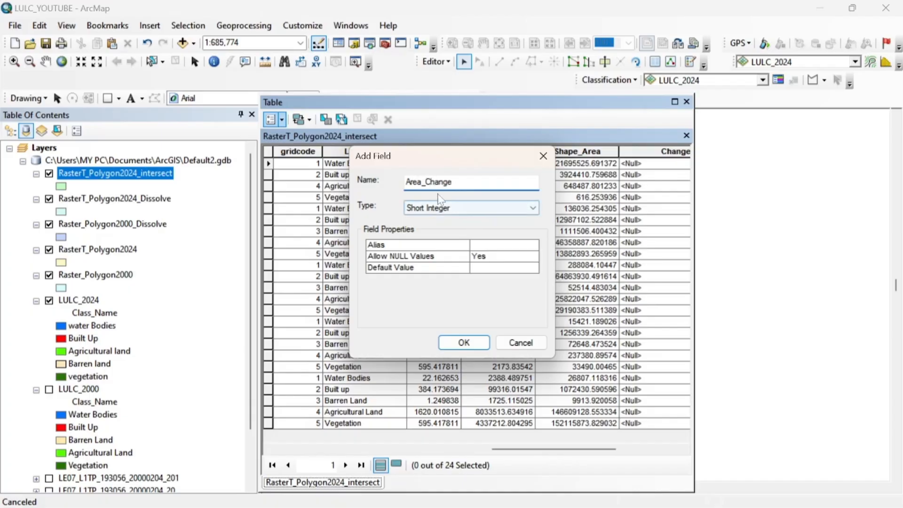
{"action": "left_click", "coordinate": [489, 210]}
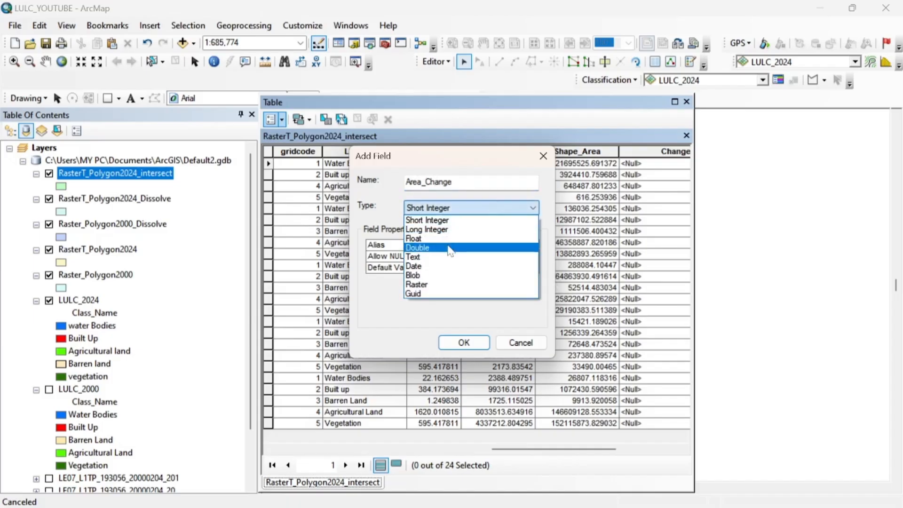
{"action": "left_click", "coordinate": [450, 249]}
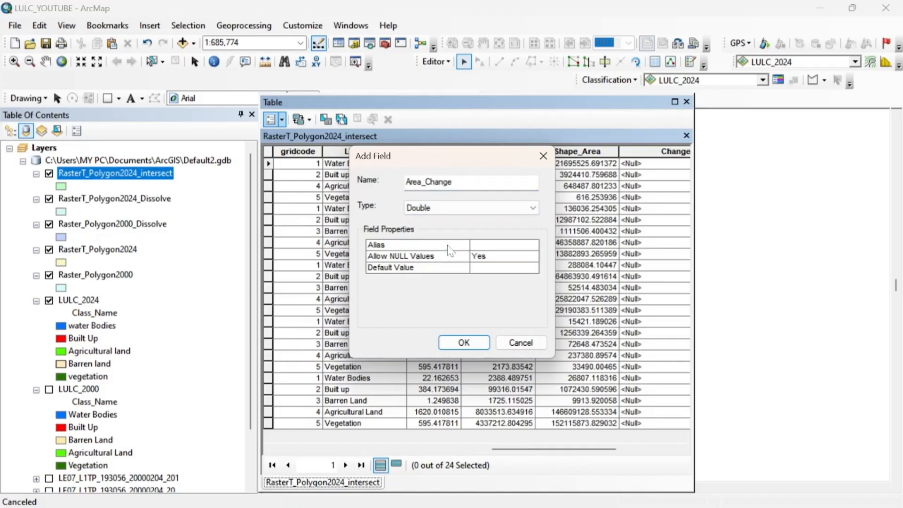
{"action": "left_click", "coordinate": [474, 344]}
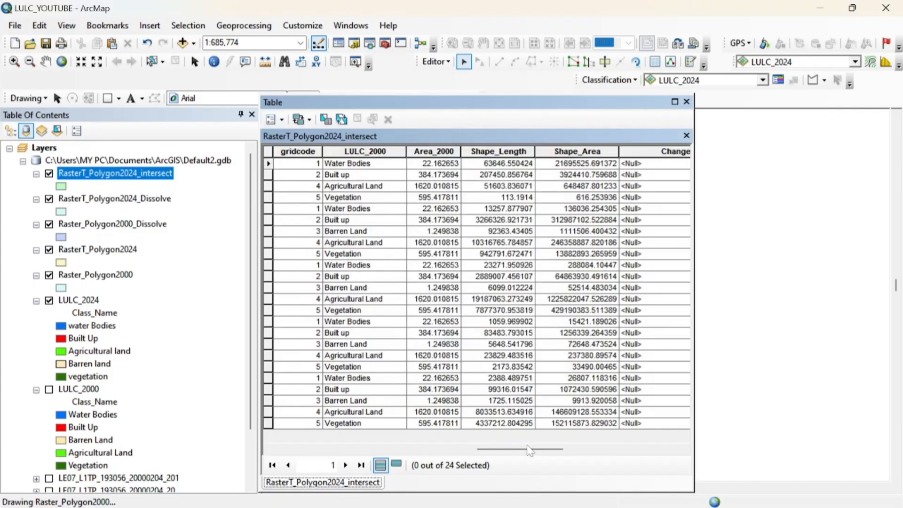
Step: Open the Field Calculator for Change_Detection and insert the LULC_2024 and LULC_2000 fields into the expression
{"action": "left_click_drag", "start_coordinate": [530, 450], "coordinate": [650, 448]}
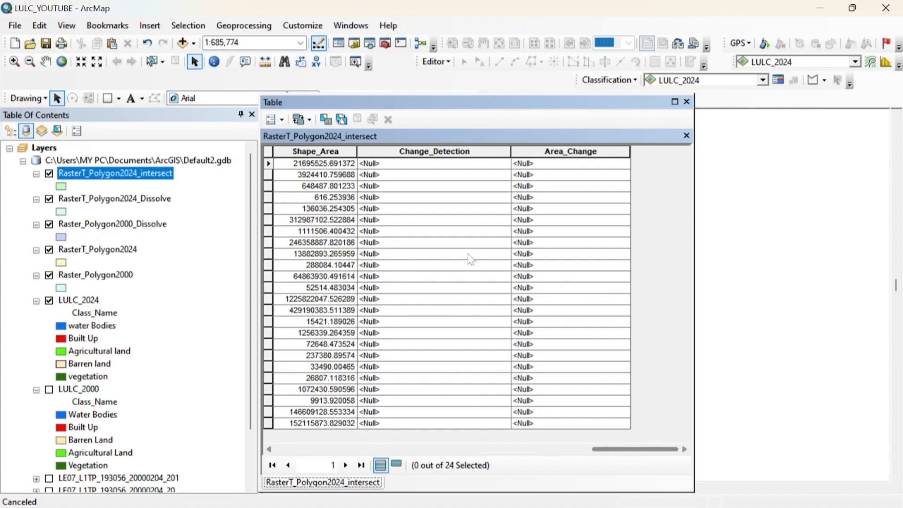
{"action": "right_click", "coordinate": [420, 150]}
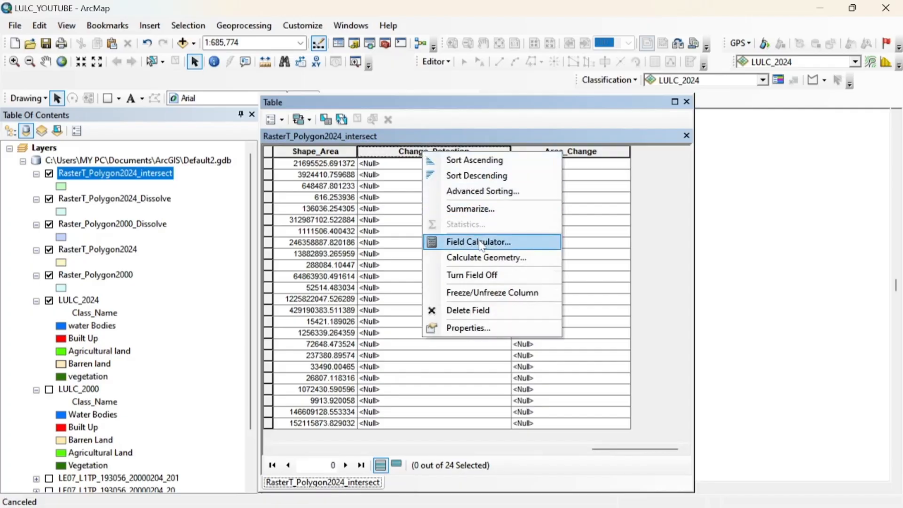
{"action": "left_click", "coordinate": [480, 243]}
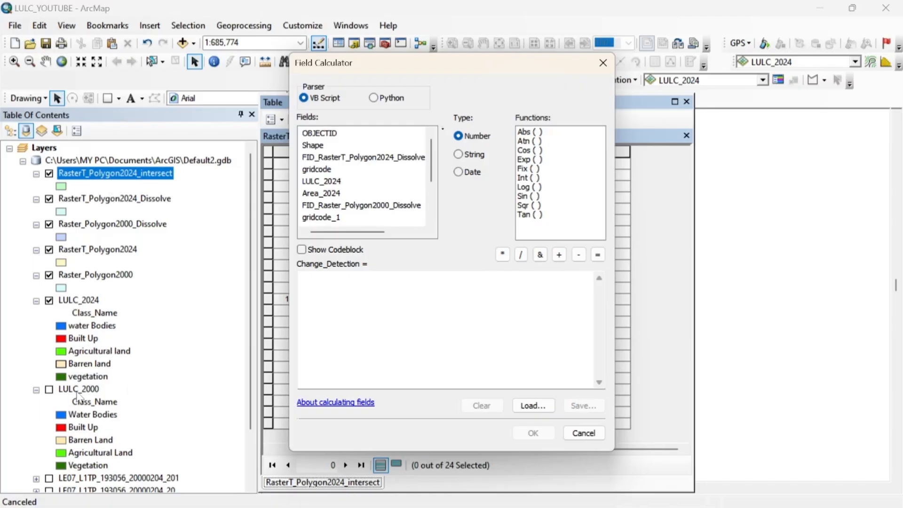
{"action": "mouse_move", "coordinate": [433, 169]}
{"action": "left_mouse_down"}
{"action": "mouse_move", "coordinate": [430, 214]}
{"action": "mouse_move", "coordinate": [431, 187]}
{"action": "left_mouse_up"}
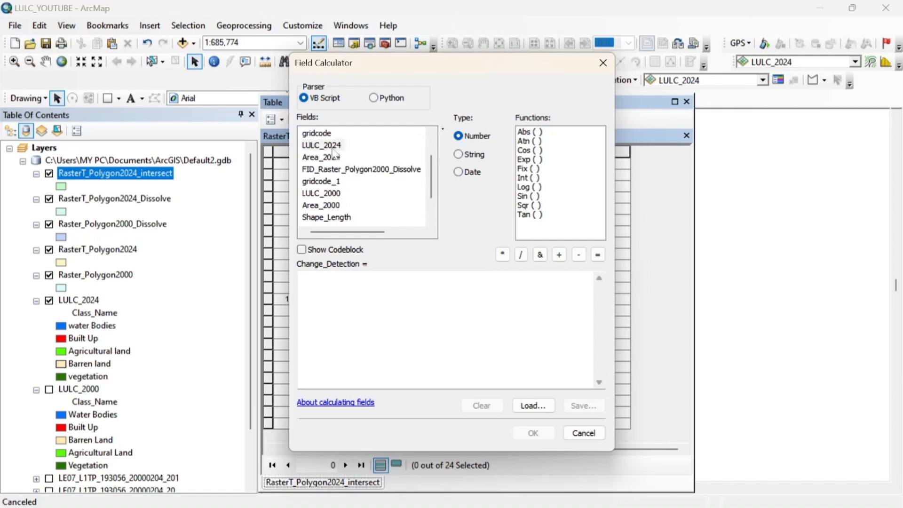
{"action": "left_click", "coordinate": [332, 146]}
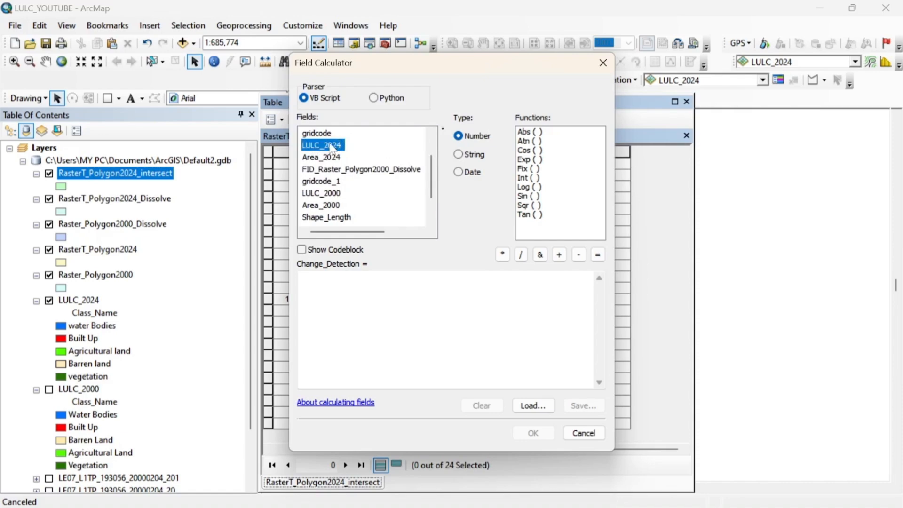
{"action": "double_click", "coordinate": [332, 147]}
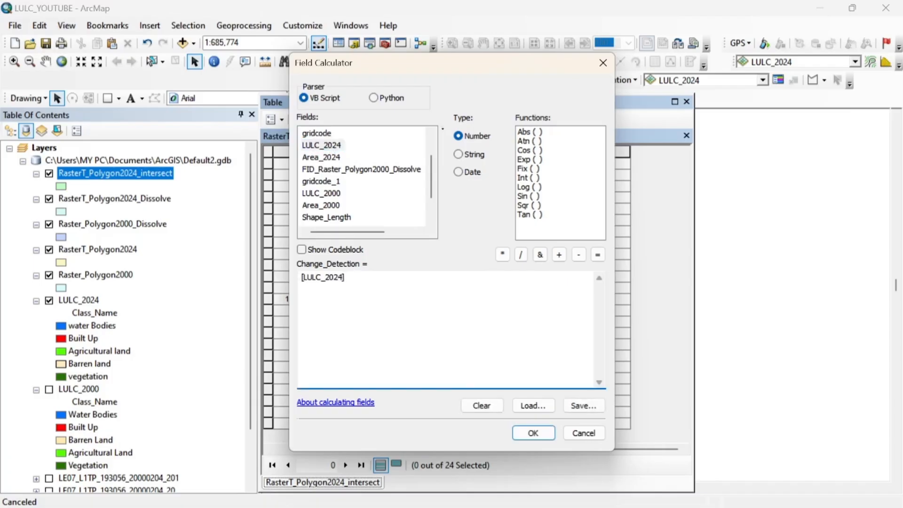
{"action": "double_click", "coordinate": [324, 193]}
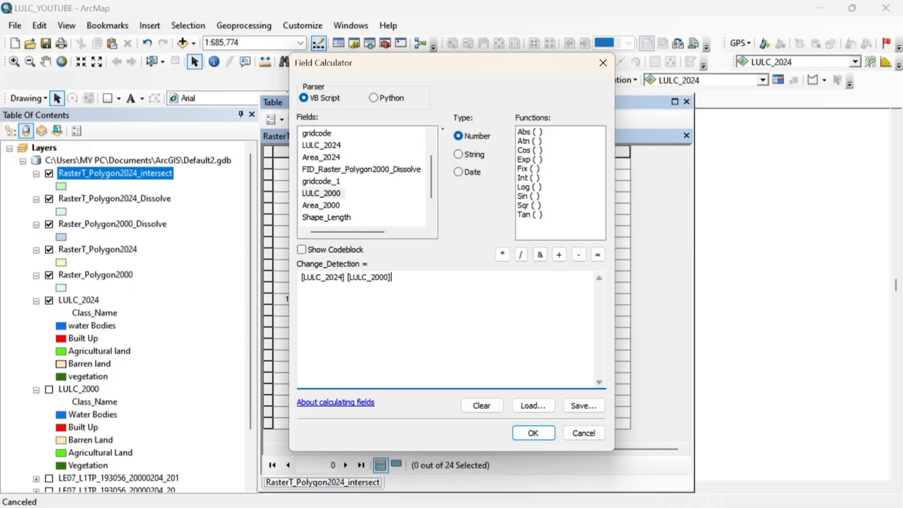
Step: Complete the expression as [LULC_2024] + "-" + [LULC_2000], run the calculation, and dismiss the resulting message
{"action": "left_click", "coordinate": [346, 277]}
{"action": "left_click", "coordinate": [558, 255]}
{"action": "key", "text": "Left"}
{"action": "key", "text": "Left"}
{"action": "left_click", "coordinate": [578, 255]}
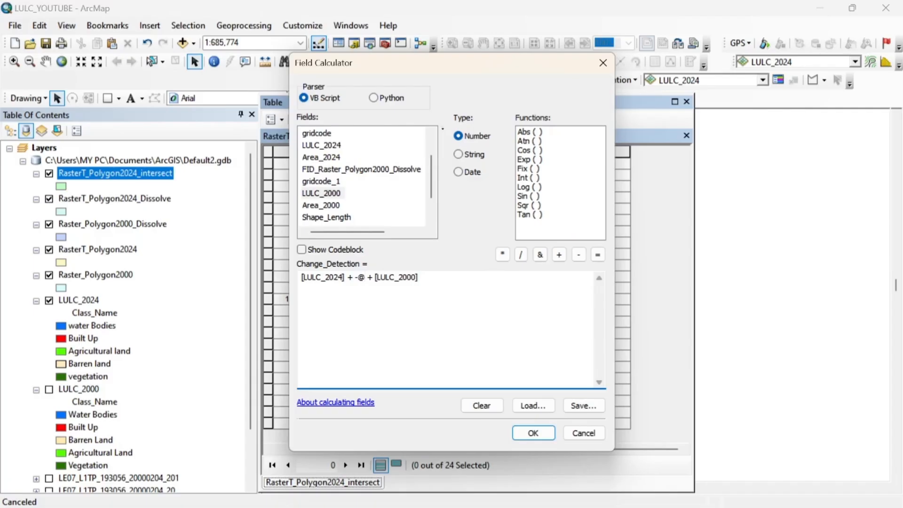
{"action": "type", "text": "'"}
{"action": "key", "text": "BackSpace"}
{"action": "type", "text": "\""}
{"action": "left_click", "coordinate": [353, 277]}
{"action": "type", "text": "\""}
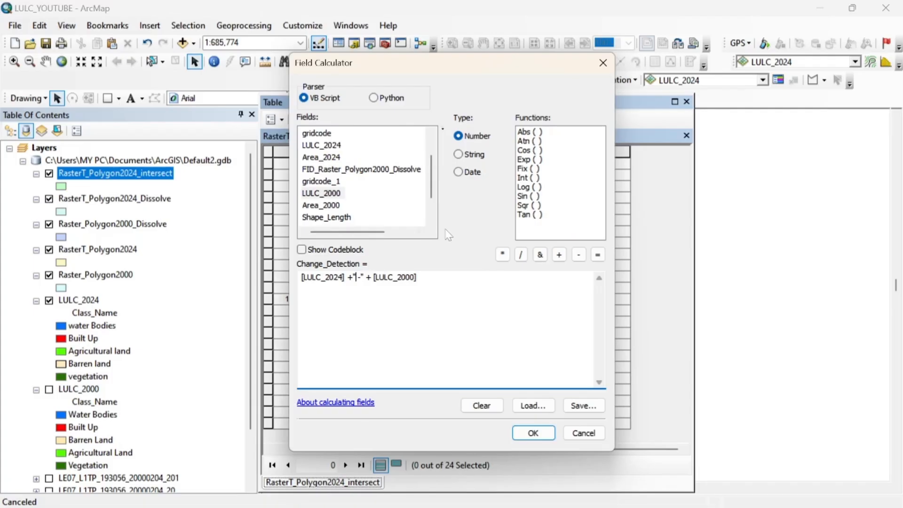
{"action": "left_click", "coordinate": [533, 433]}
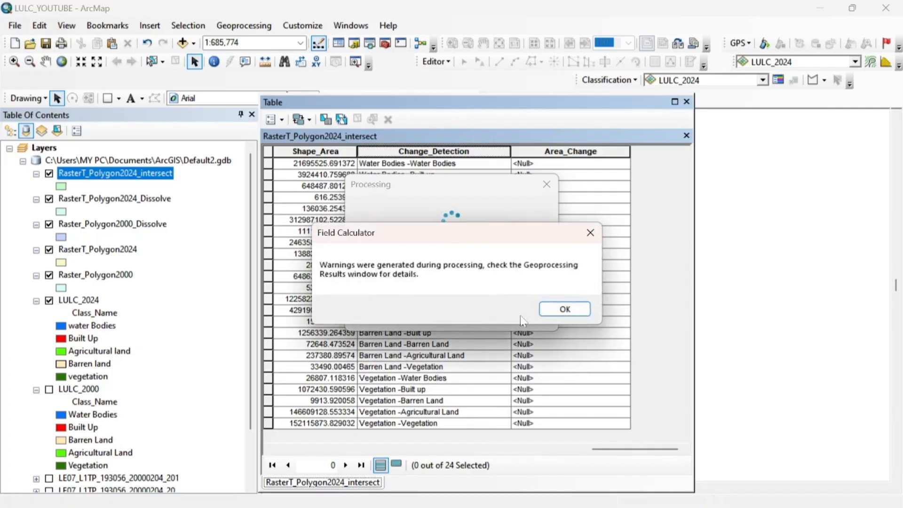
{"action": "left_click", "coordinate": [555, 310]}
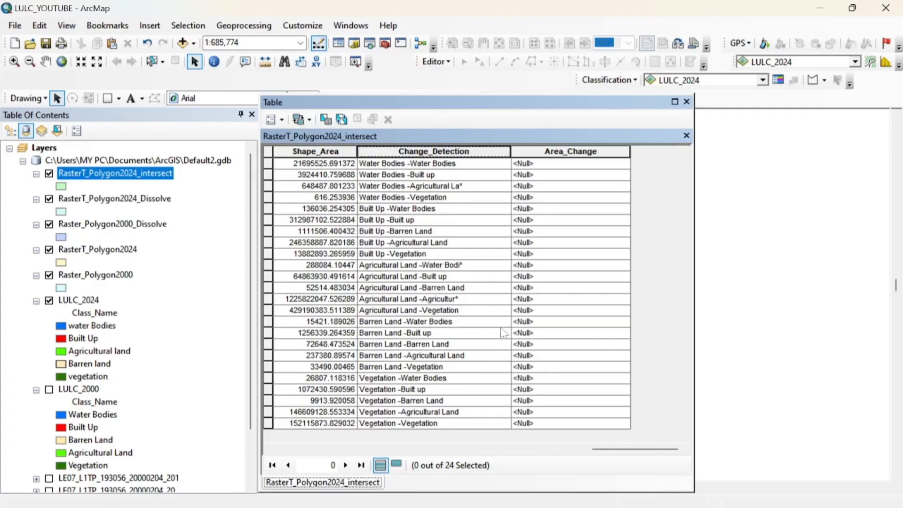
Step: Calculate the Area geometry for the Area_Change field in Square Kilometers, using the data source's coordinate system
{"action": "right_click", "coordinate": [553, 149]}
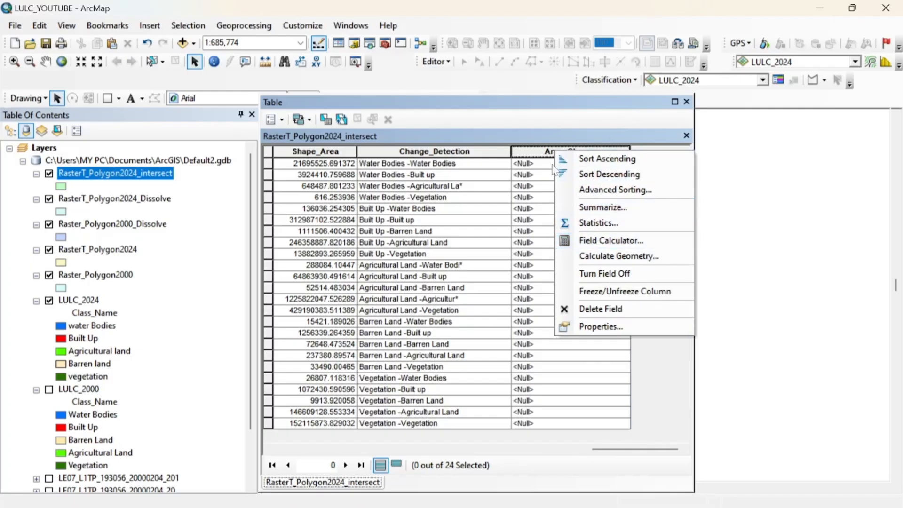
{"action": "left_click", "coordinate": [630, 262]}
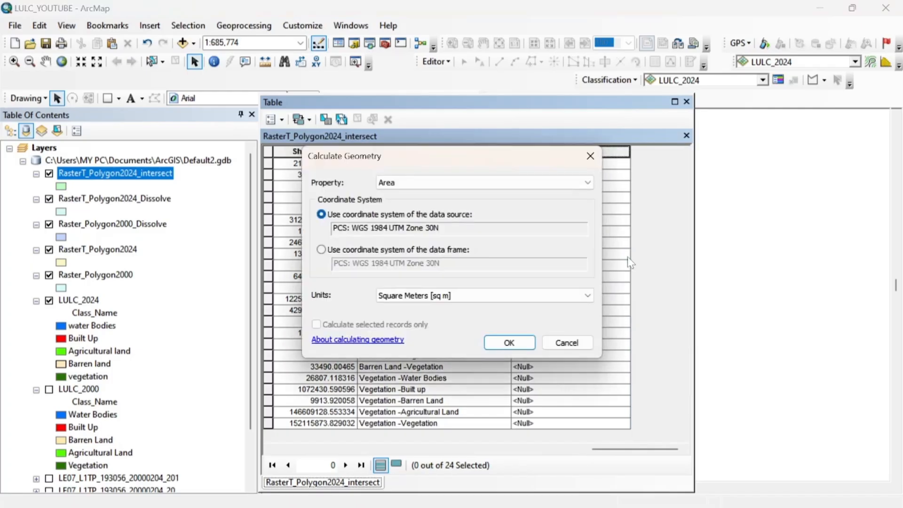
{"action": "left_click", "coordinate": [472, 296]}
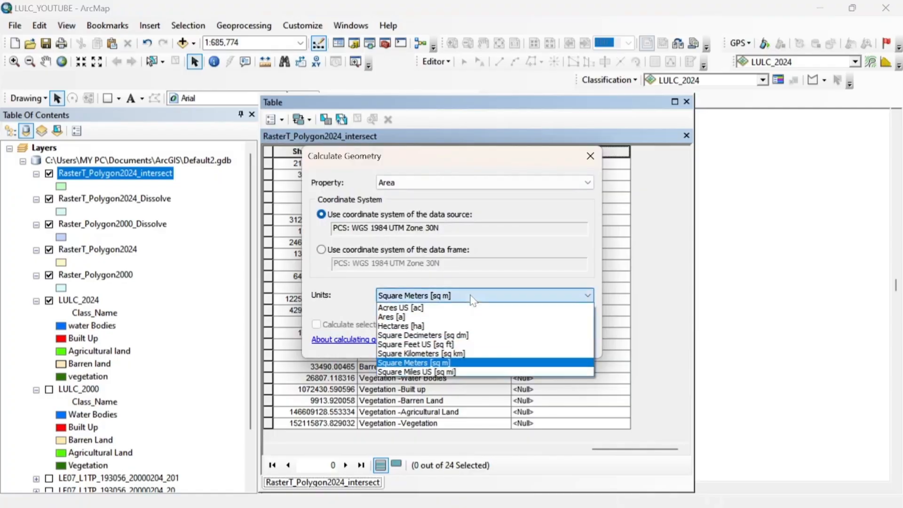
{"action": "left_click", "coordinate": [432, 353]}
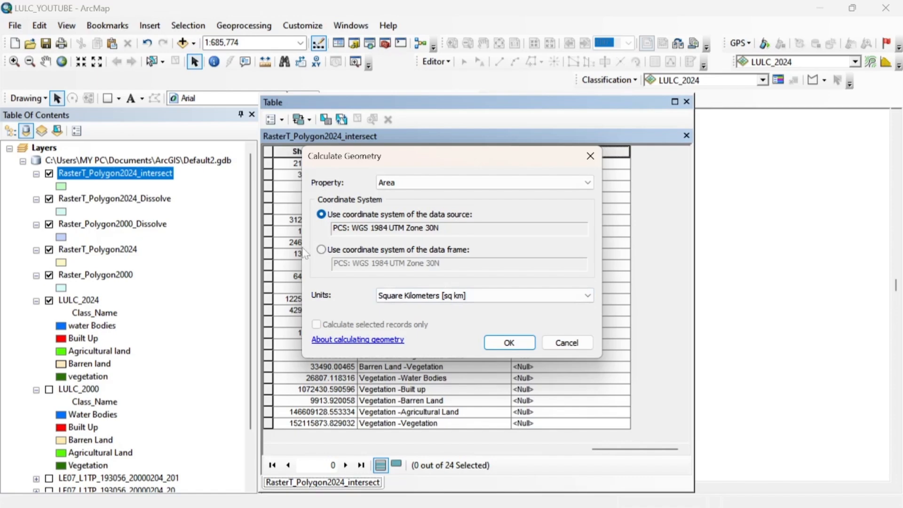
{"action": "left_click", "coordinate": [509, 345]}
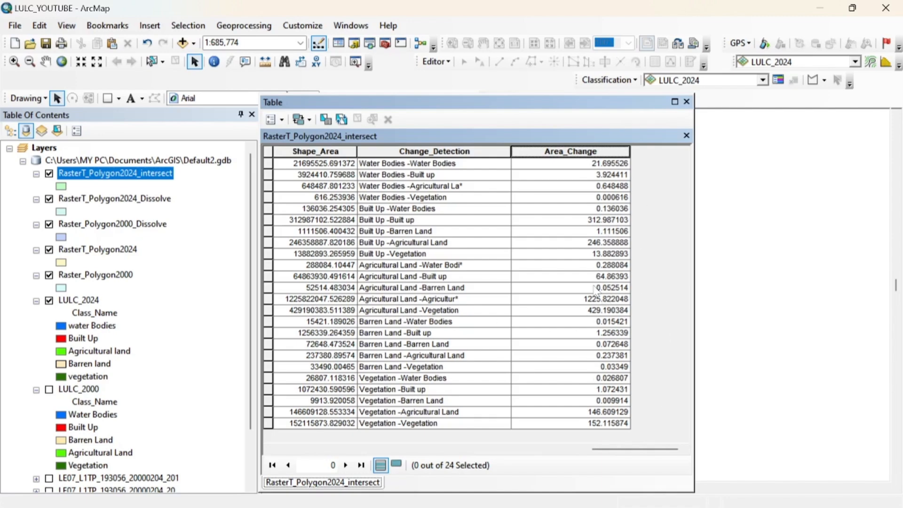
Step: Review the intersect table's fields, select all of its records, and copy the selected records
{"action": "scroll", "coordinate": [583, 301], "scroll_direction": "left", "scroll_amount": 10}
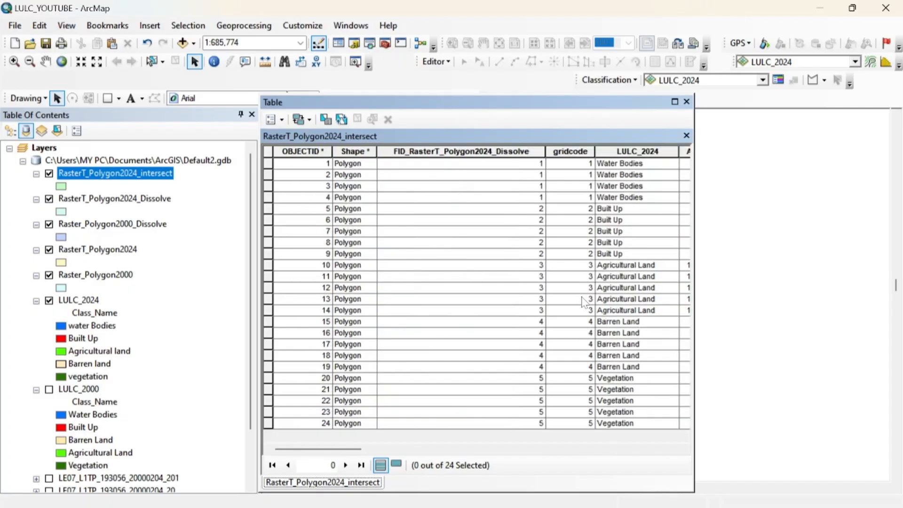
{"action": "scroll", "coordinate": [583, 301], "scroll_direction": "right", "scroll_amount": 10}
{"action": "scroll", "coordinate": [583, 301], "scroll_direction": "left", "scroll_amount": 10}
{"action": "scroll", "coordinate": [583, 301], "scroll_direction": "right", "scroll_amount": 10}
{"action": "scroll", "coordinate": [583, 300], "scroll_direction": "left", "scroll_amount": 10}
{"action": "left_click", "coordinate": [268, 165]}
{"action": "left_click_drag", "start_coordinate": [268, 167], "coordinate": [266, 426]}
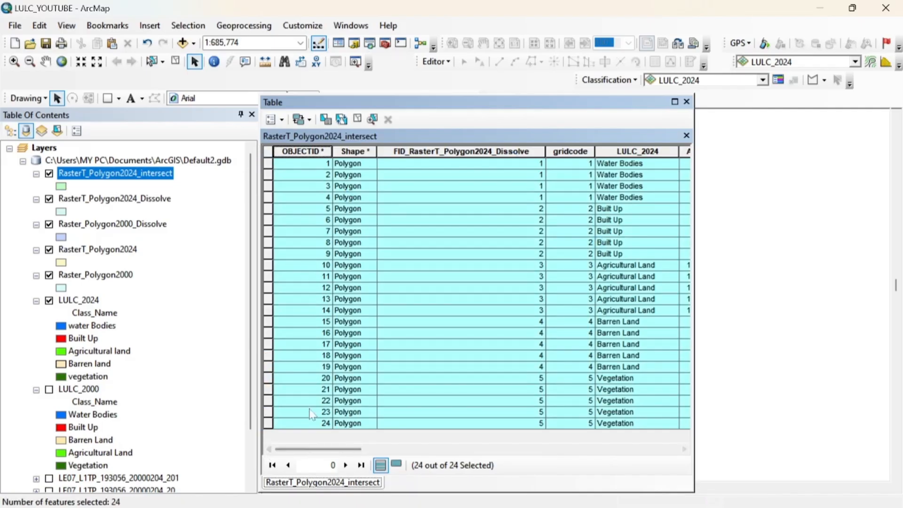
{"action": "right_click", "coordinate": [268, 379]}
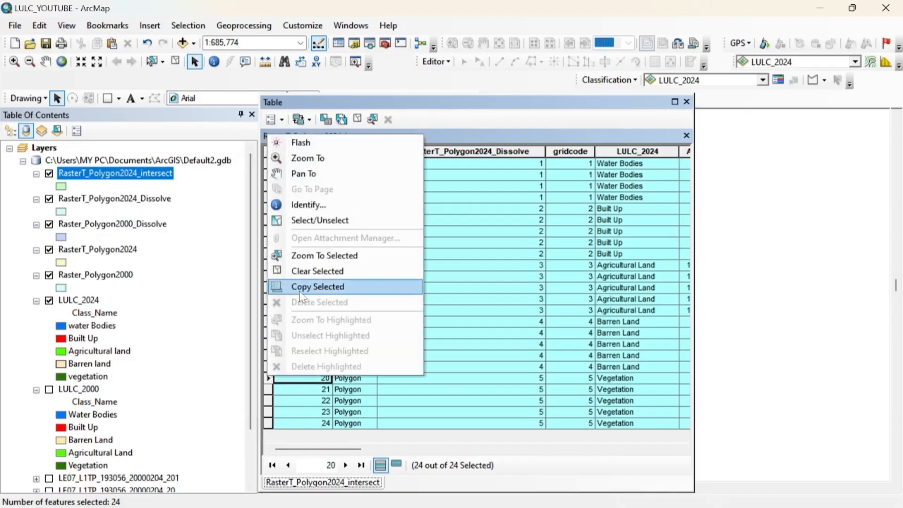
{"action": "left_click", "coordinate": [314, 288]}
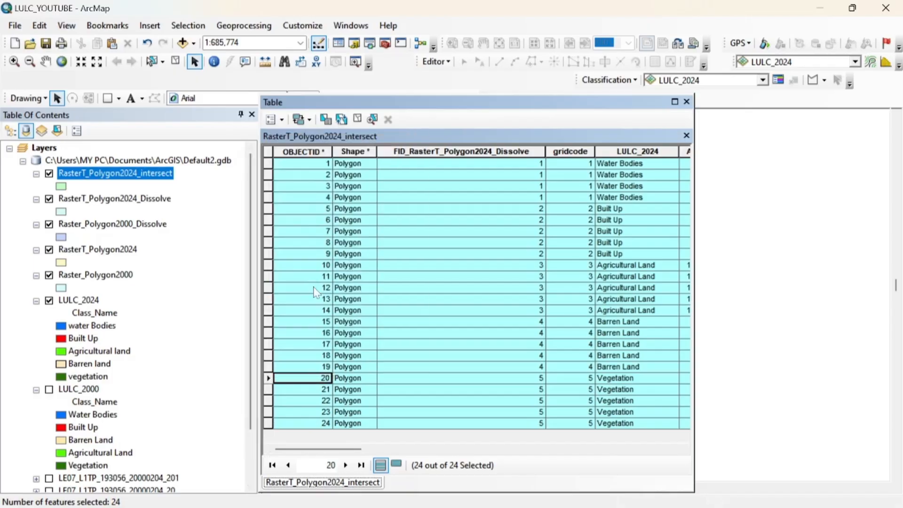
Step: Switch to the blank Excel workbook, paste the copied records at A1, and widen the Change_Detection and Area_Change columns
{"action": "mouse_move", "coordinate": [460, 495]}
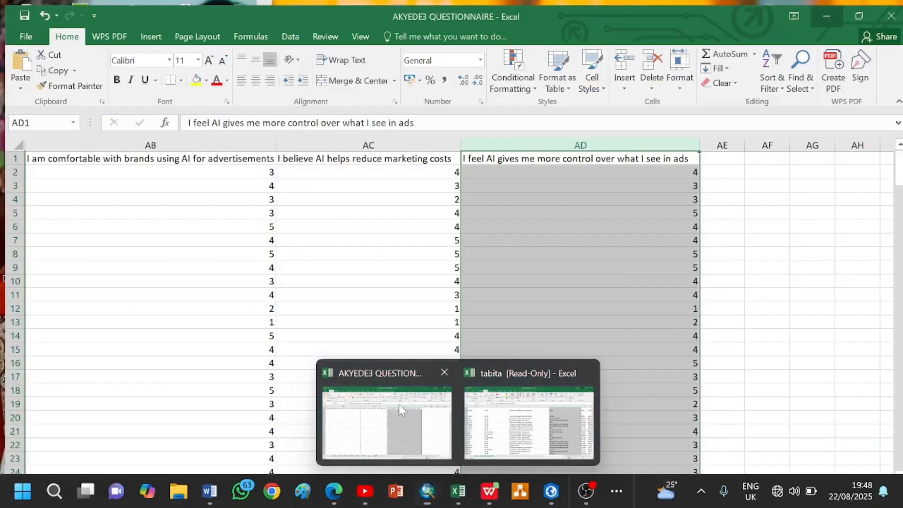
{"action": "left_click", "coordinate": [399, 405]}
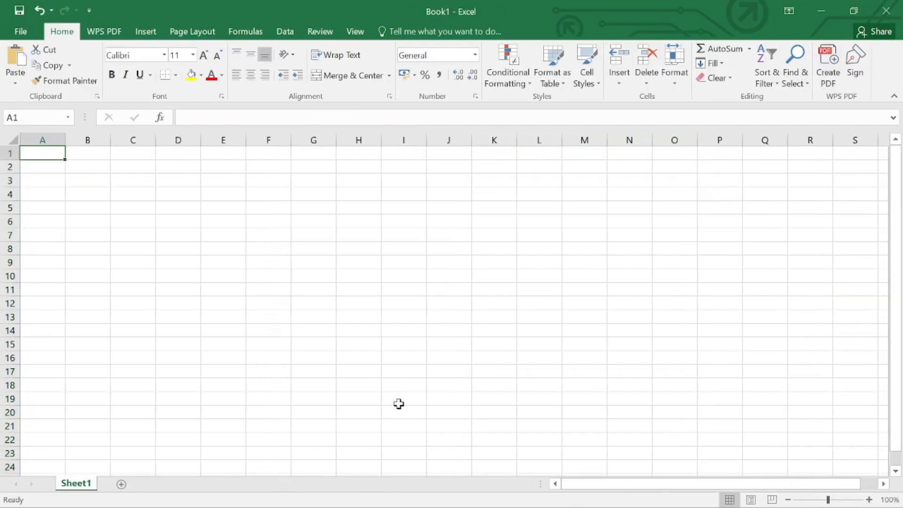
{"action": "key", "text": "ctrl+v"}
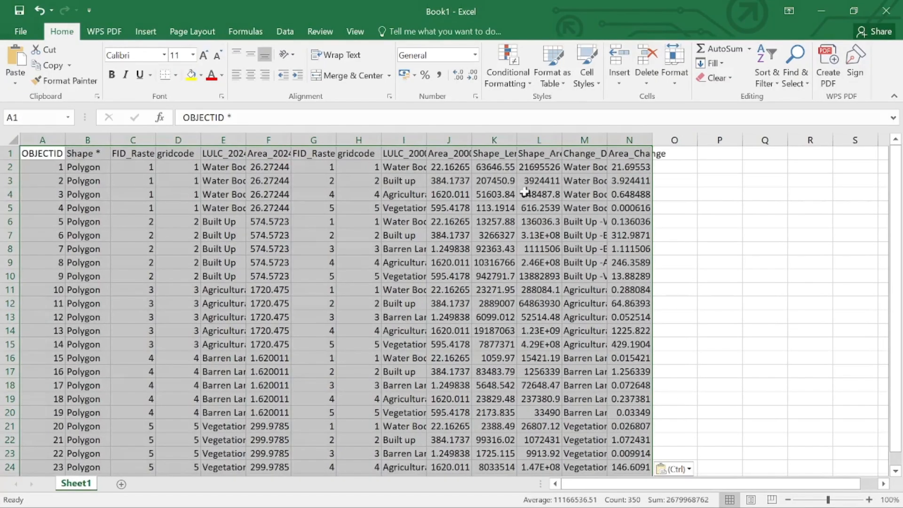
{"action": "left_click_drag", "start_coordinate": [652, 140], "coordinate": [757, 141]}
{"action": "left_click_drag", "start_coordinate": [607, 136], "coordinate": [711, 149]}
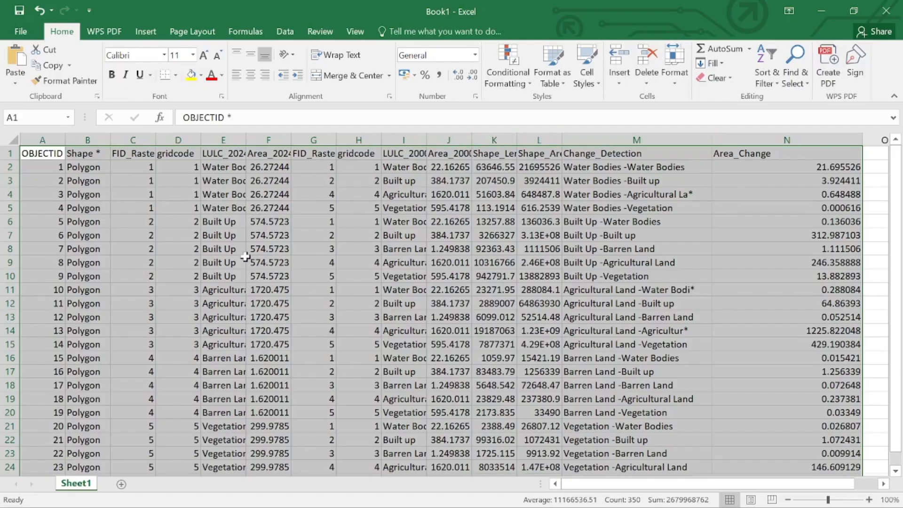
Step: Delete cells A1:L25, from OBJECTID through Shape_Area, shifting the remaining cells left
{"action": "left_click", "coordinate": [43, 156]}
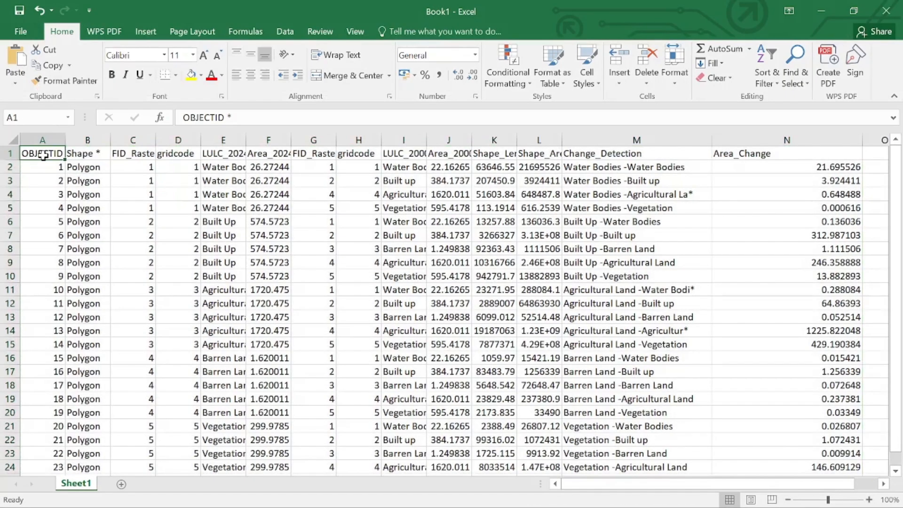
{"action": "left_click_drag", "start_coordinate": [44, 156], "coordinate": [534, 474]}
{"action": "right_click", "coordinate": [318, 287]}
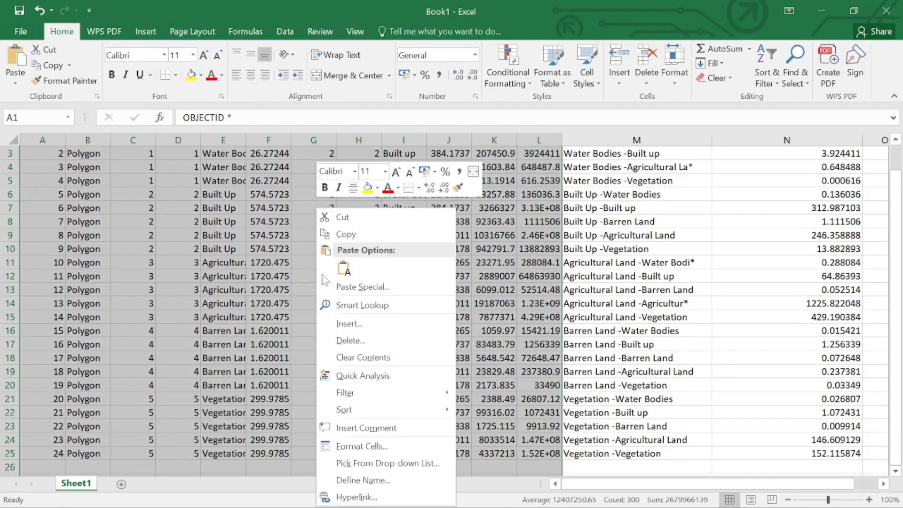
{"action": "left_click", "coordinate": [352, 219]}
{"action": "scroll", "coordinate": [352, 221], "scroll_direction": "up", "scroll_amount": 1}
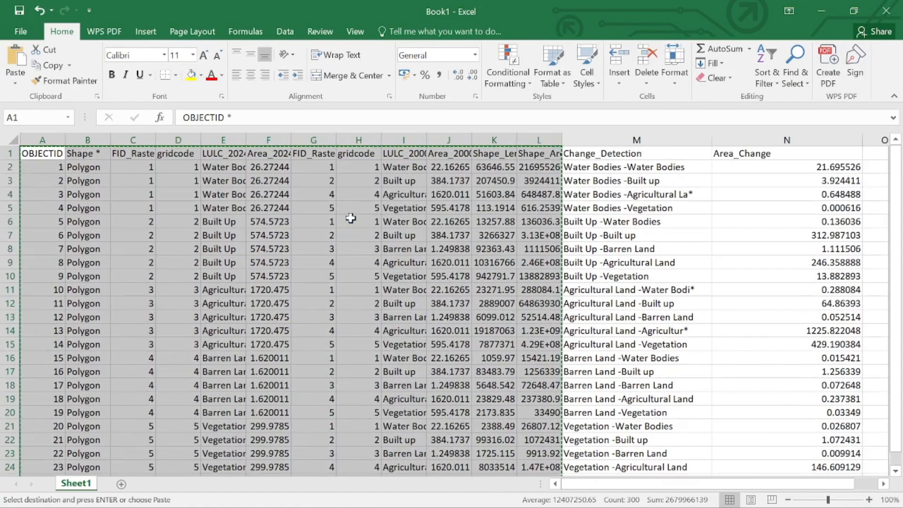
{"action": "right_click", "coordinate": [277, 237]}
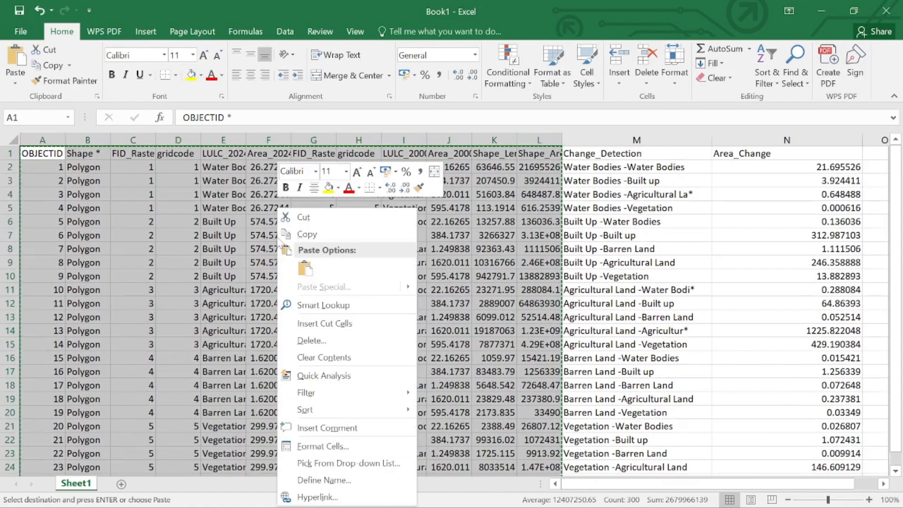
{"action": "left_click", "coordinate": [311, 335]}
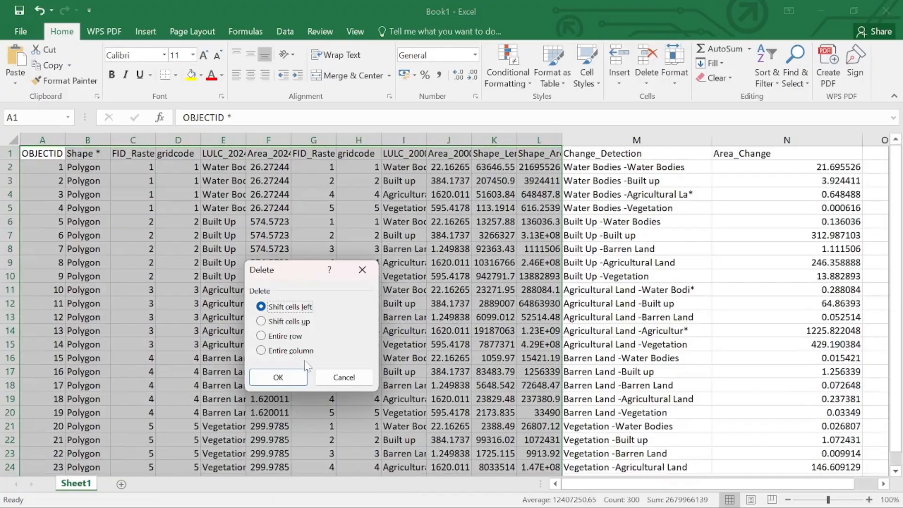
{"action": "left_click", "coordinate": [280, 376]}
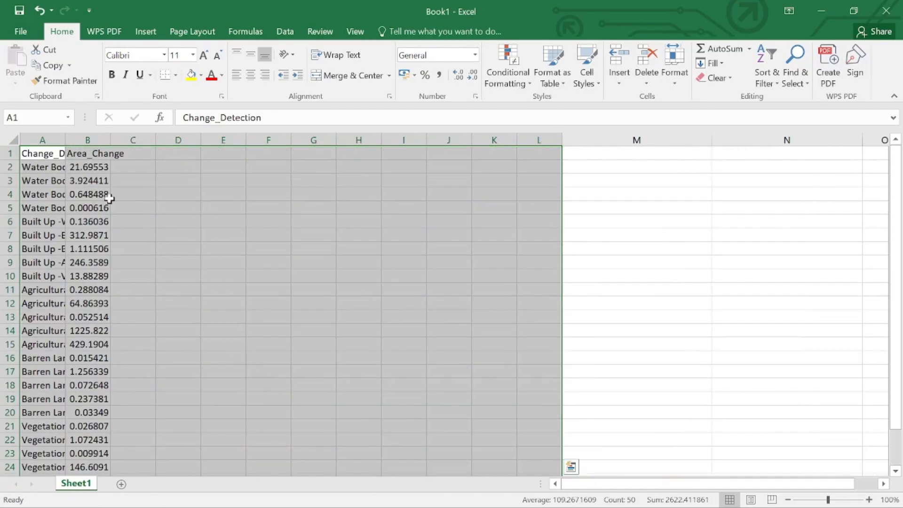
Step: Widen the Change_Detection column and insert the recommended bar chart from the Change_Detection and Area_Change columns
{"action": "left_click_drag", "start_coordinate": [65, 137], "coordinate": [309, 167]}
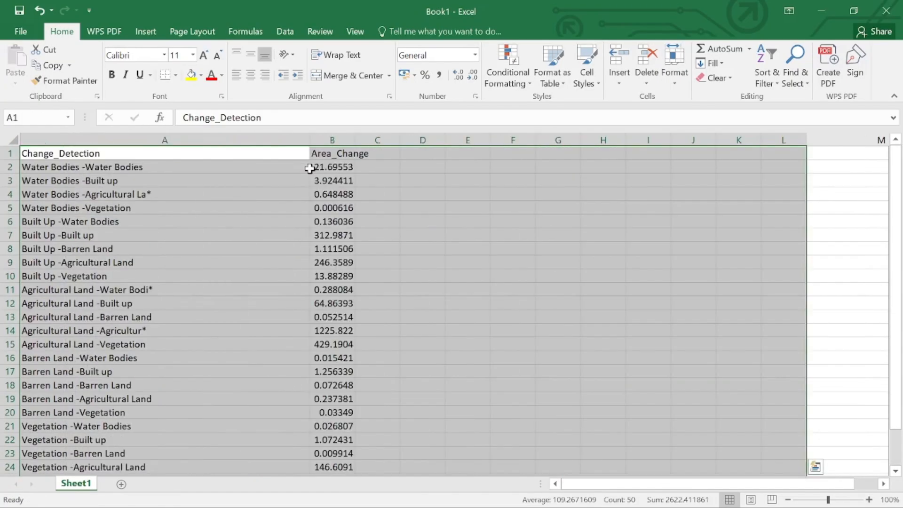
{"action": "left_click", "coordinate": [113, 138]}
{"action": "left_click_drag", "start_coordinate": [113, 138], "coordinate": [348, 166]}
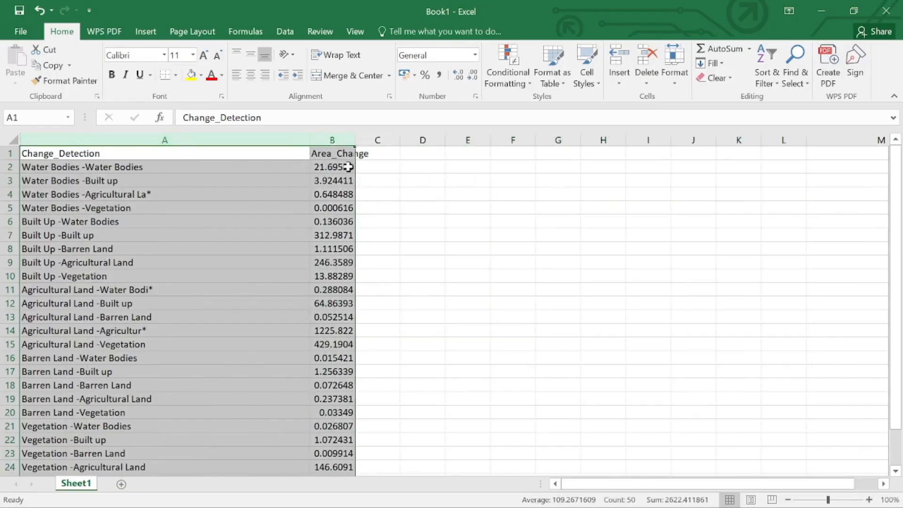
{"action": "left_click", "coordinate": [143, 31]}
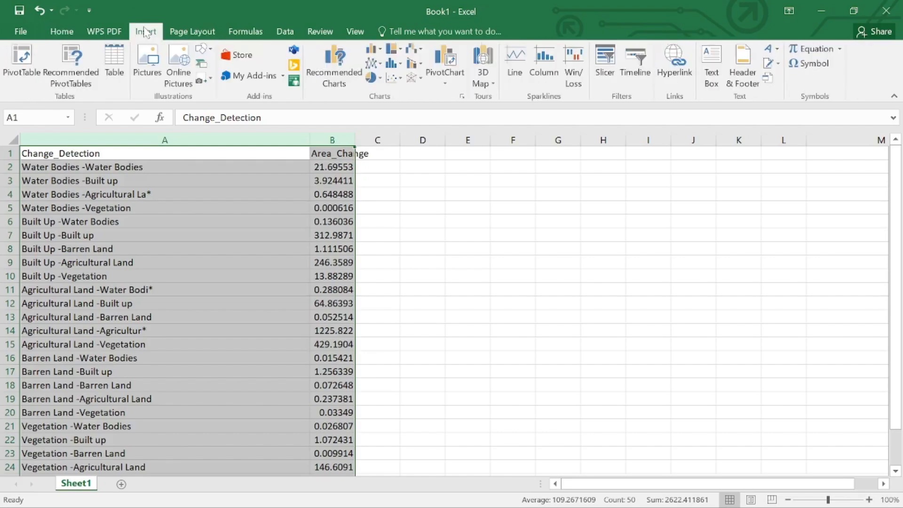
{"action": "left_click", "coordinate": [335, 64]}
{"action": "left_click", "coordinate": [752, 464]}
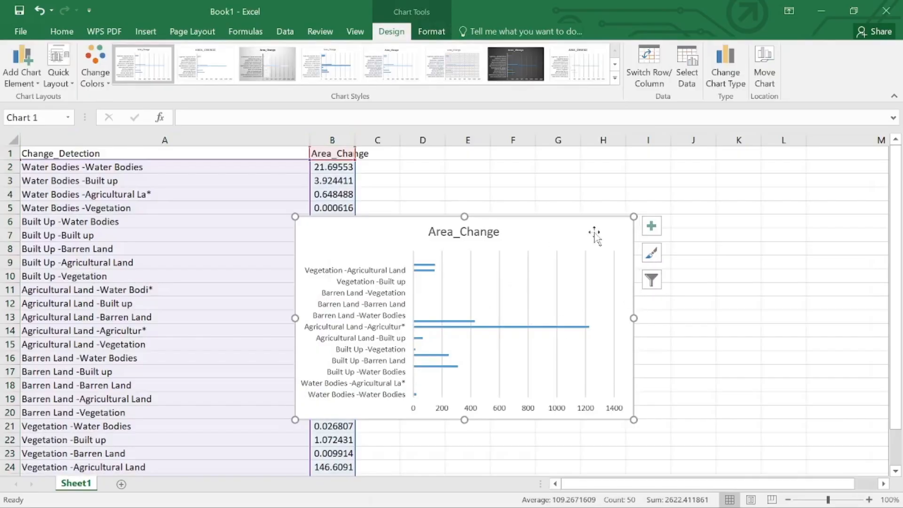
Step: Enlarge the Area_Change chart in height and width beside the data
{"action": "left_click_drag", "start_coordinate": [464, 216], "coordinate": [464, 158]}
{"action": "left_click_drag", "start_coordinate": [464, 418], "coordinate": [462, 454]}
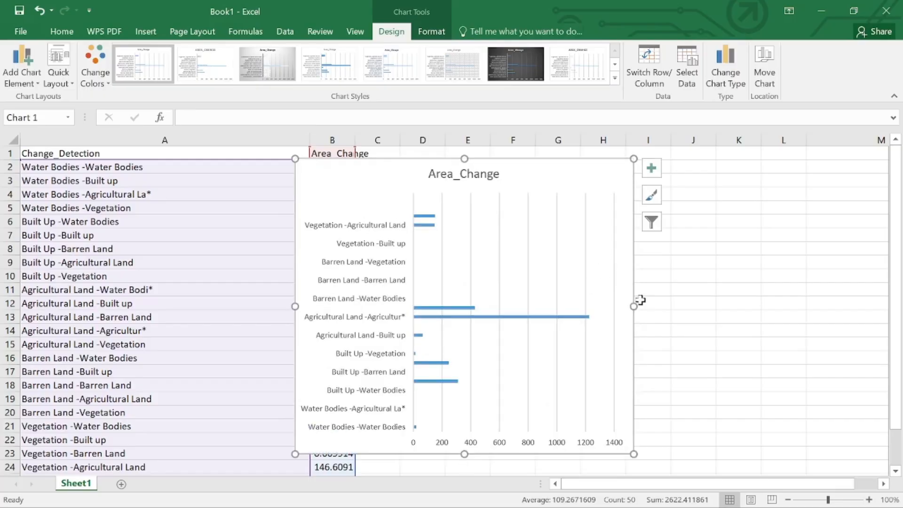
{"action": "left_click_drag", "start_coordinate": [634, 306], "coordinate": [715, 306]}
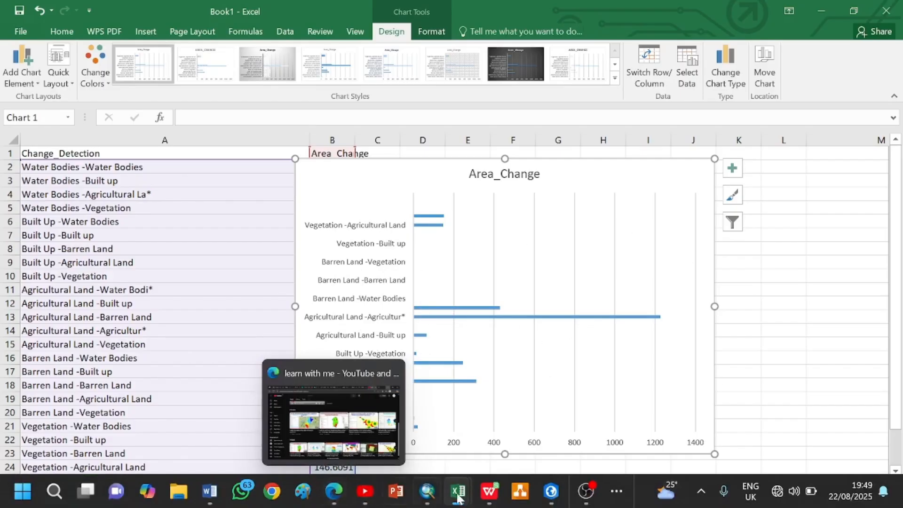
Step: Switch back to ArcMap, close the intersect layer's attribute table, and clear the selected features
{"action": "left_click", "coordinate": [464, 439]}
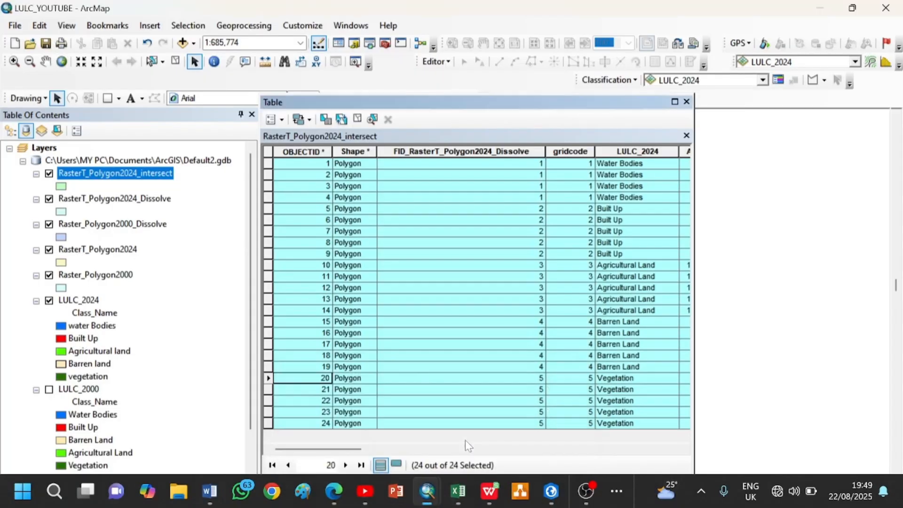
{"action": "left_click", "coordinate": [686, 102]}
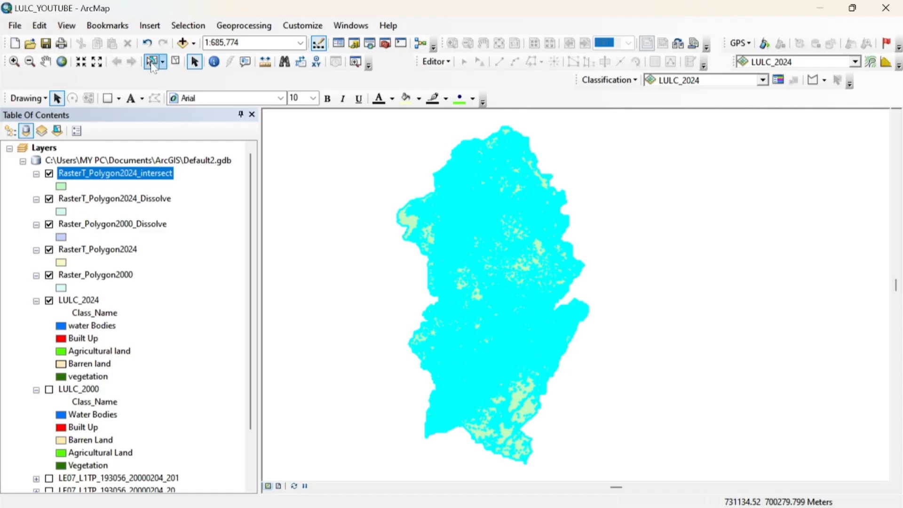
{"action": "left_click", "coordinate": [175, 61]}
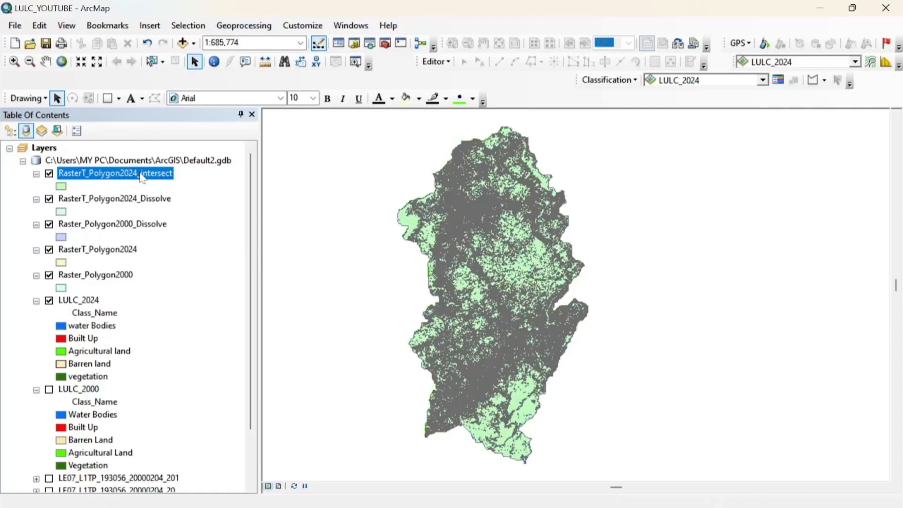
Step: Find and open the Polygon to Raster tool among the To Raster conversion tools
{"action": "left_click", "coordinate": [386, 43]}
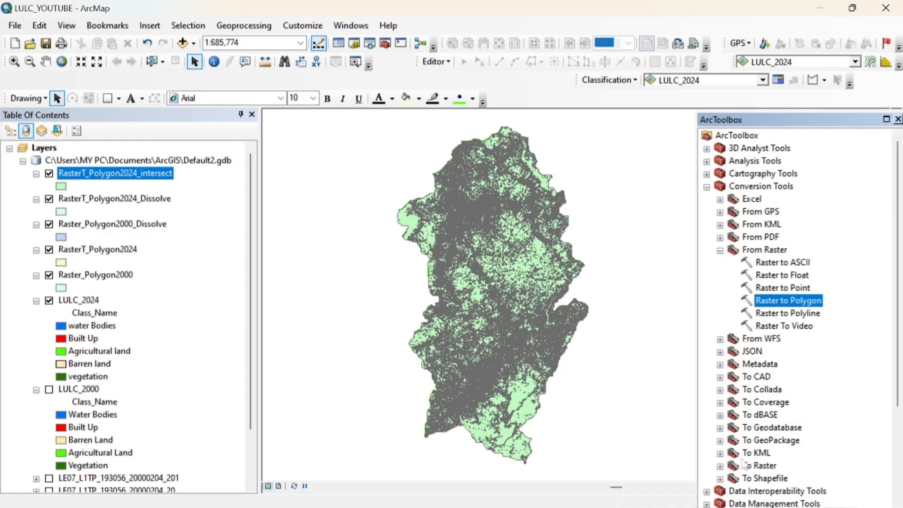
{"action": "left_click", "coordinate": [720, 465]}
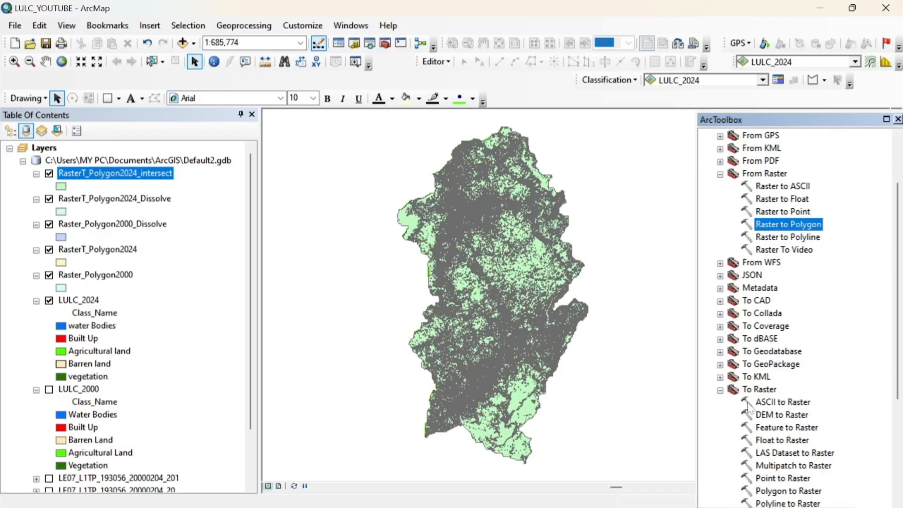
{"action": "scroll", "coordinate": [751, 408], "scroll_direction": "down", "scroll_amount": 5}
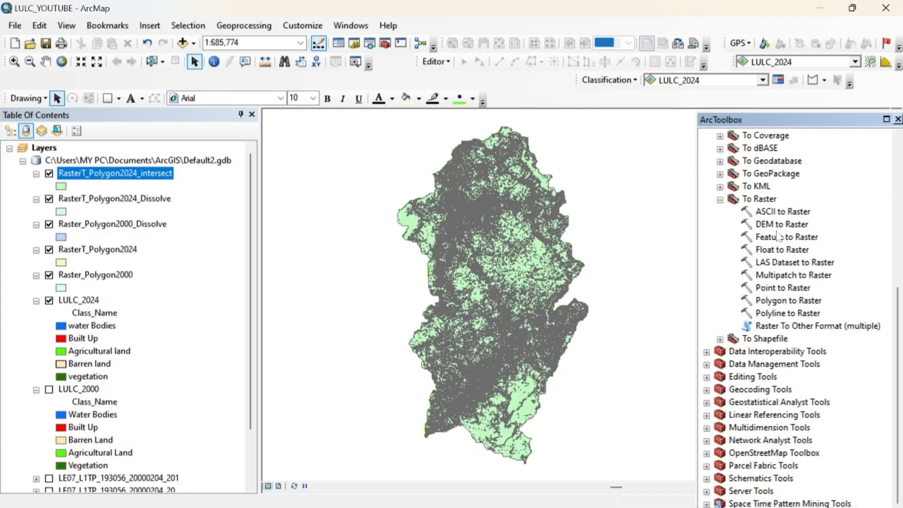
{"action": "scroll", "coordinate": [762, 250], "scroll_direction": "up", "scroll_amount": 6}
{"action": "scroll", "coordinate": [762, 250], "scroll_direction": "up", "scroll_amount": 1}
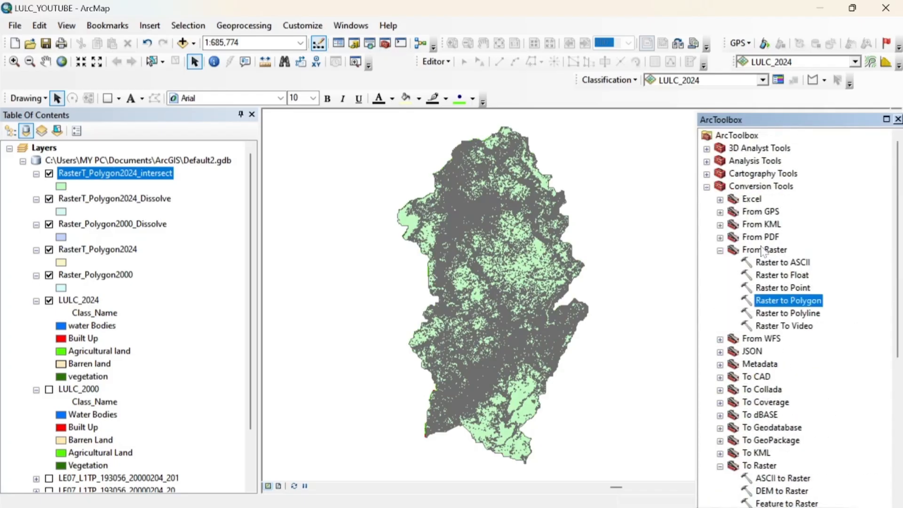
{"action": "scroll", "coordinate": [763, 251], "scroll_direction": "down", "scroll_amount": 6}
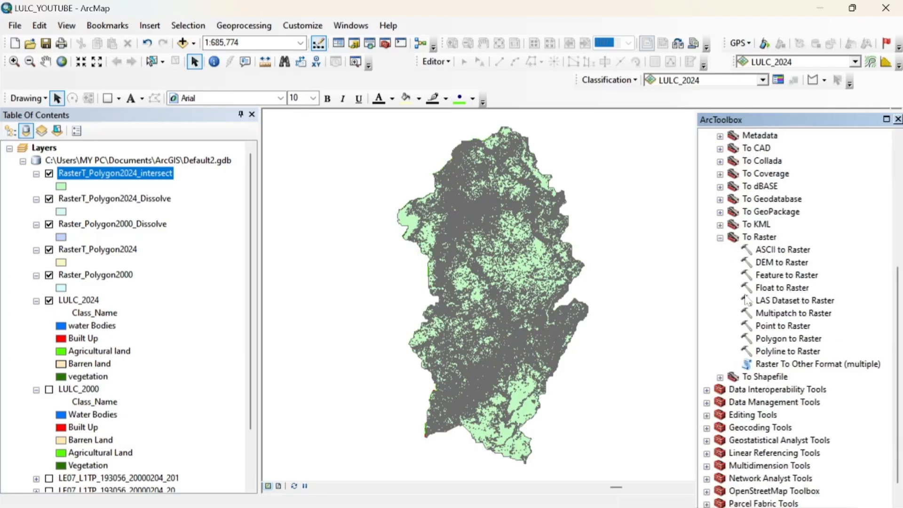
{"action": "double_click", "coordinate": [783, 338]}
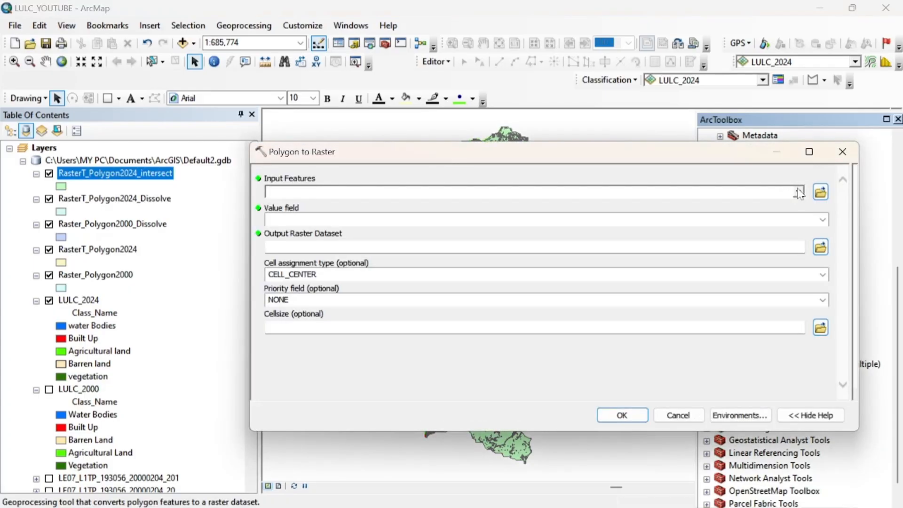
Step: Try to convert RasterT_Polygon2024_intersect to a raster with Change_Detection as the value field, and dismiss the result message
{"action": "left_click", "coordinate": [799, 192]}
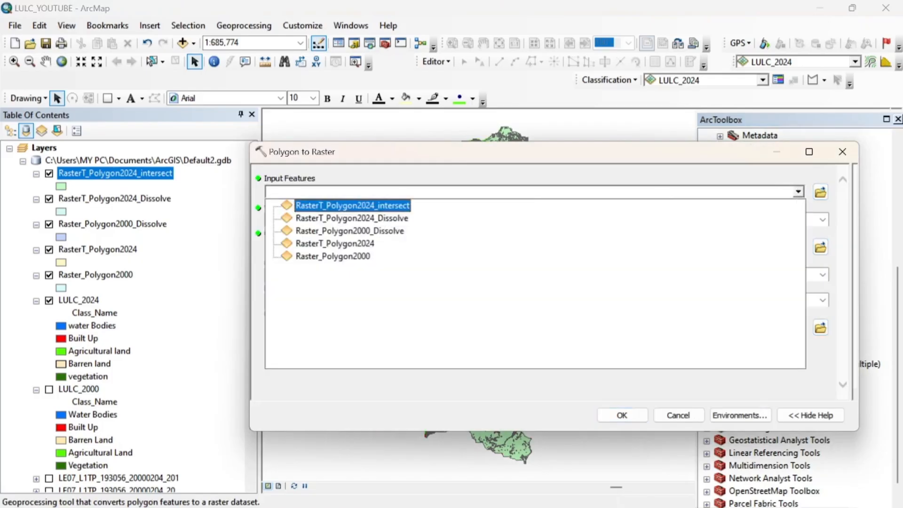
{"action": "left_click", "coordinate": [400, 205]}
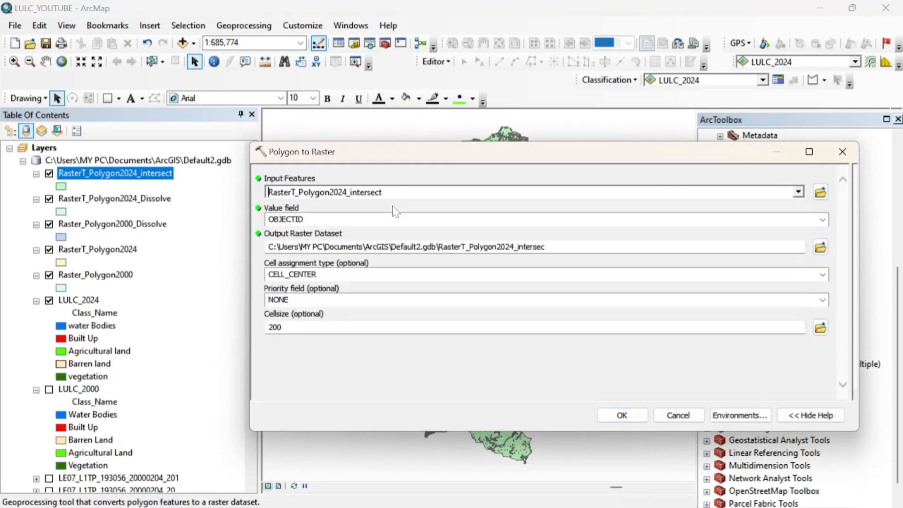
{"action": "left_click", "coordinate": [823, 220]}
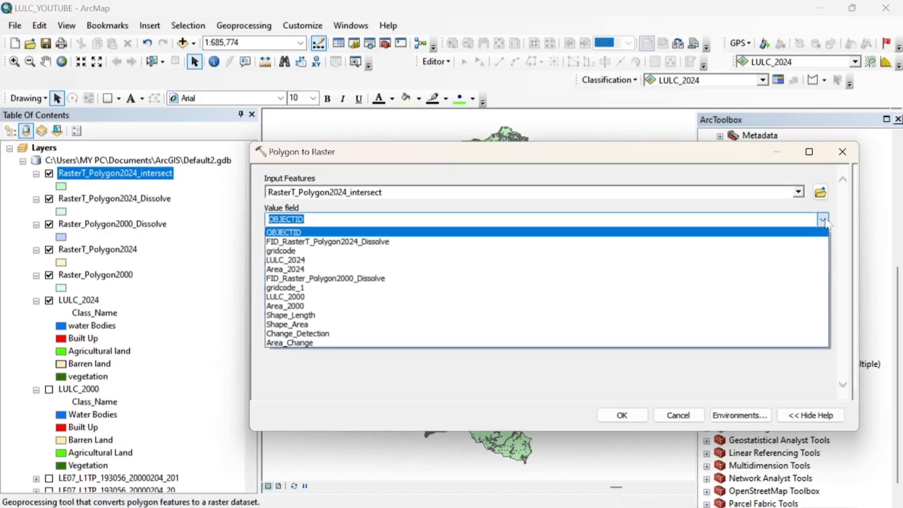
{"action": "left_click", "coordinate": [308, 333]}
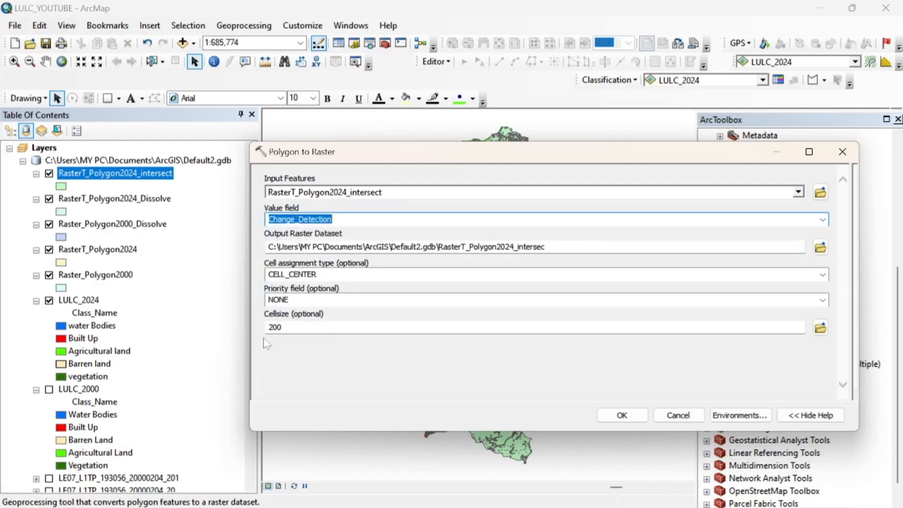
{"action": "left_click", "coordinate": [626, 416]}
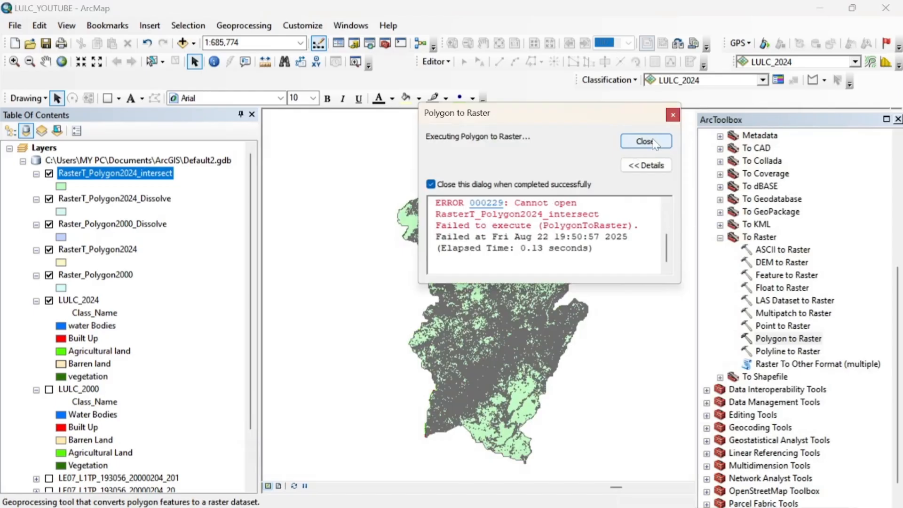
{"action": "left_click", "coordinate": [653, 142]}
Step: Retry Polygon to Raster on the intersect layer with Change_Detection as the value field and output name RasterT_Polygon2024_inters
{"action": "double_click", "coordinate": [790, 337]}
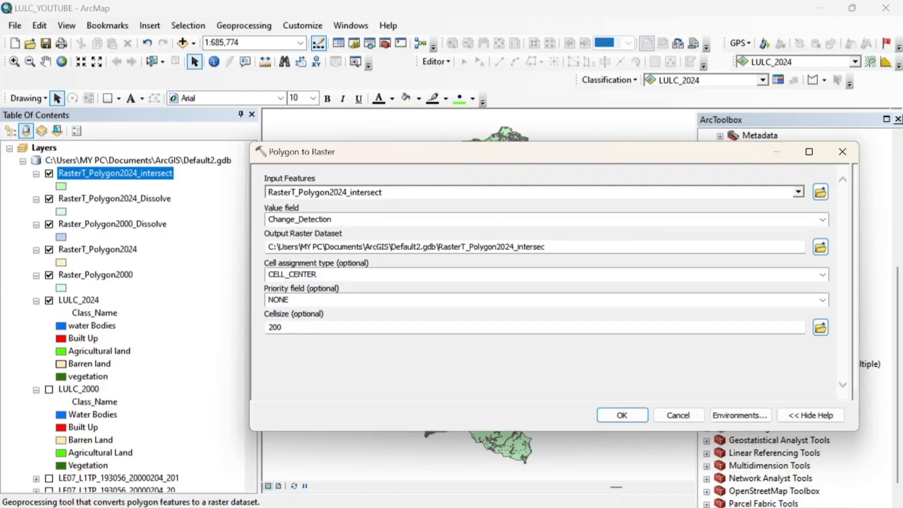
{"action": "left_click", "coordinate": [823, 220]}
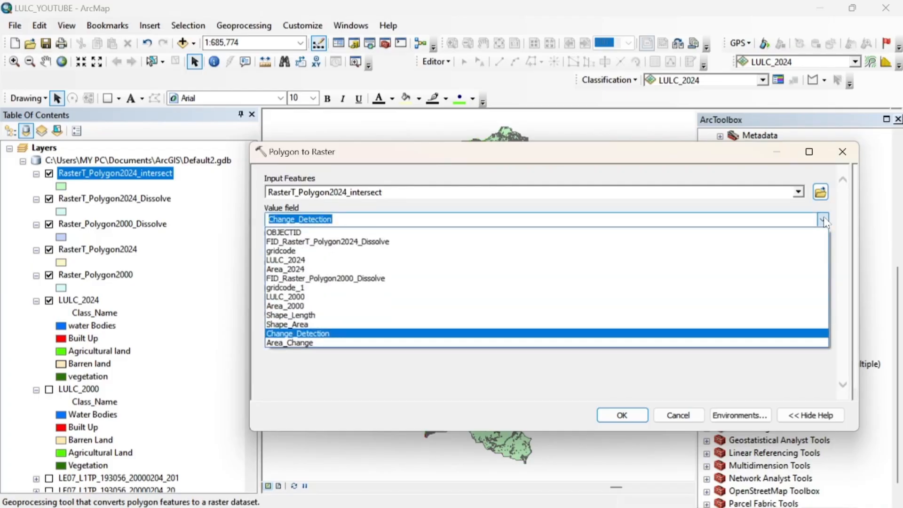
{"action": "left_click", "coordinate": [823, 221]}
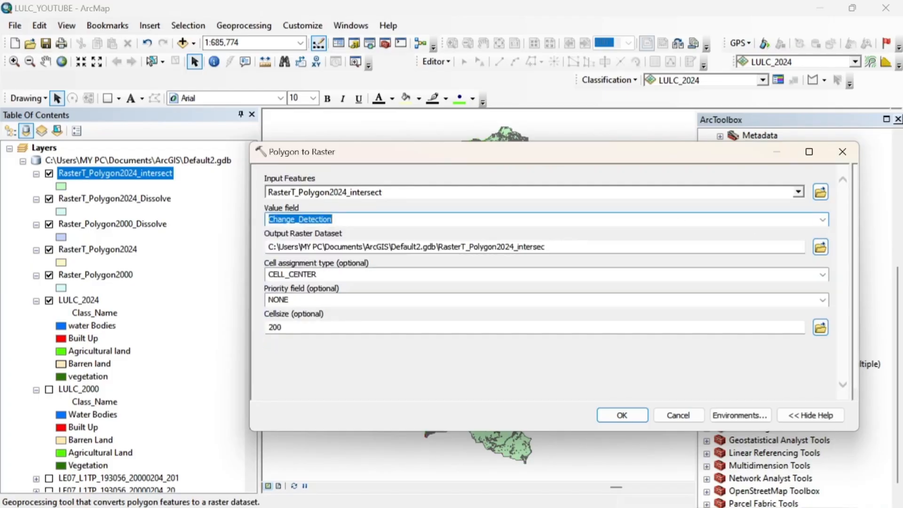
{"action": "left_click", "coordinate": [545, 246]}
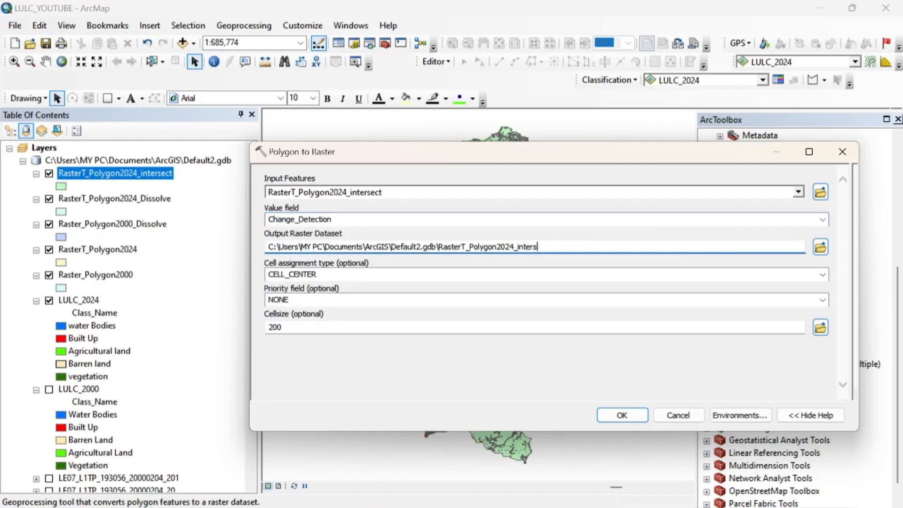
{"action": "left_click", "coordinate": [621, 415]}
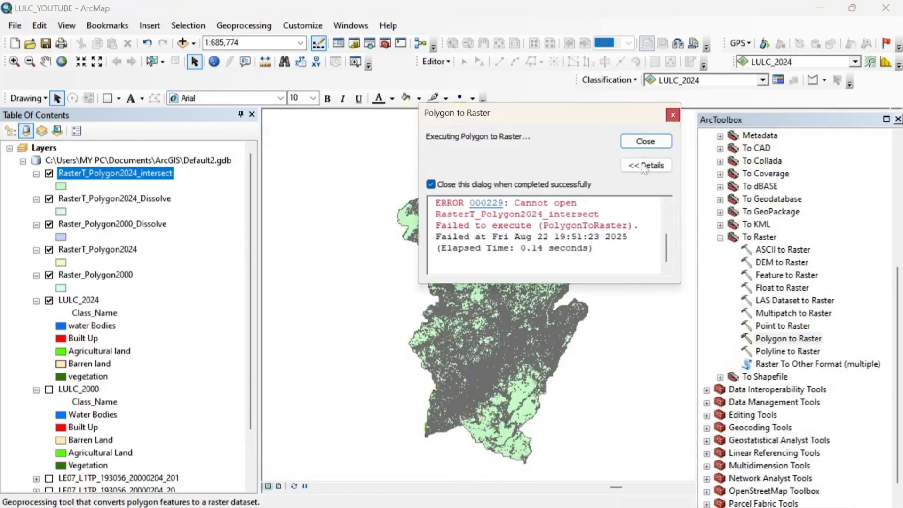
Step: Dismiss the Polygon to Raster message and tool dialog, and open the symbology properties of RasterT_Polygon2024_intersect
{"action": "left_click", "coordinate": [645, 141]}
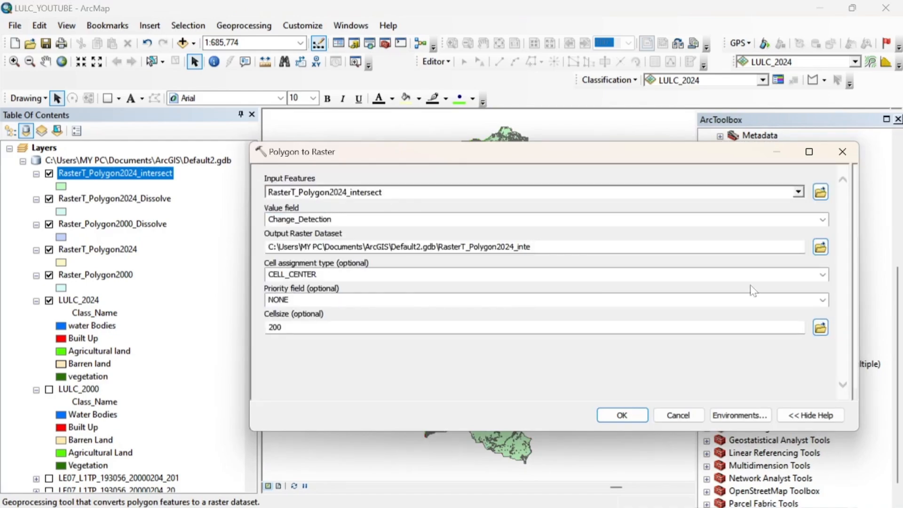
{"action": "left_click", "coordinate": [843, 152]}
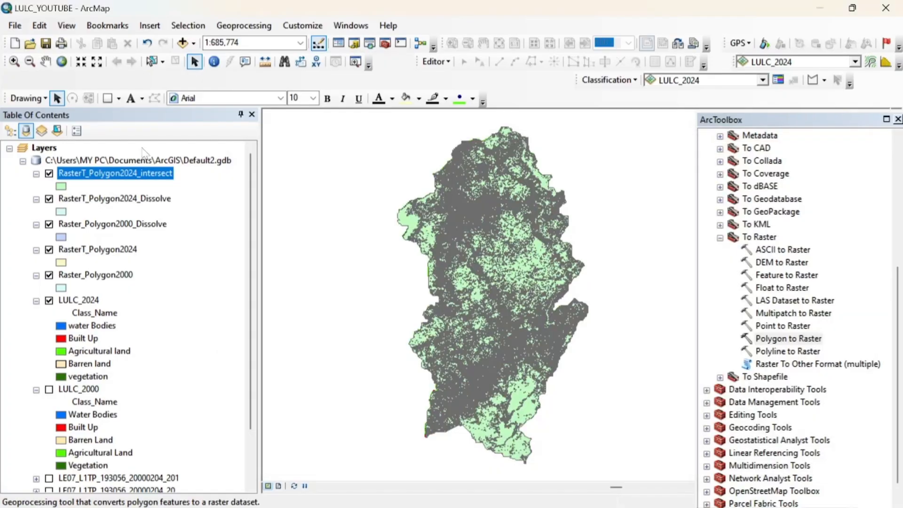
{"action": "right_click", "coordinate": [147, 174]}
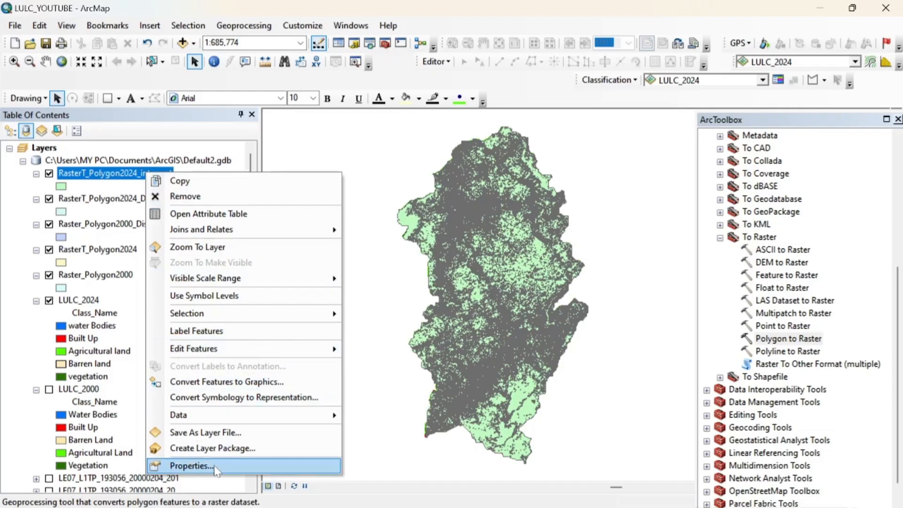
{"action": "left_click", "coordinate": [190, 465]}
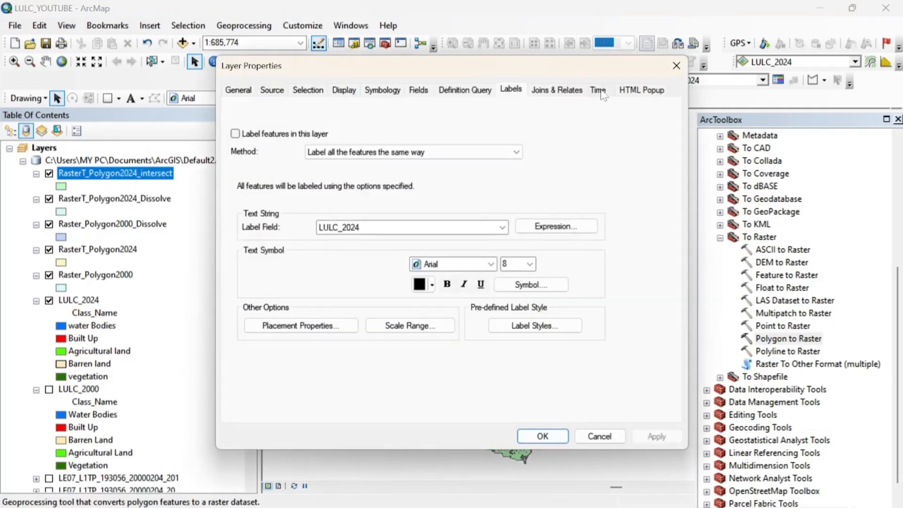
{"action": "left_click", "coordinate": [385, 91]}
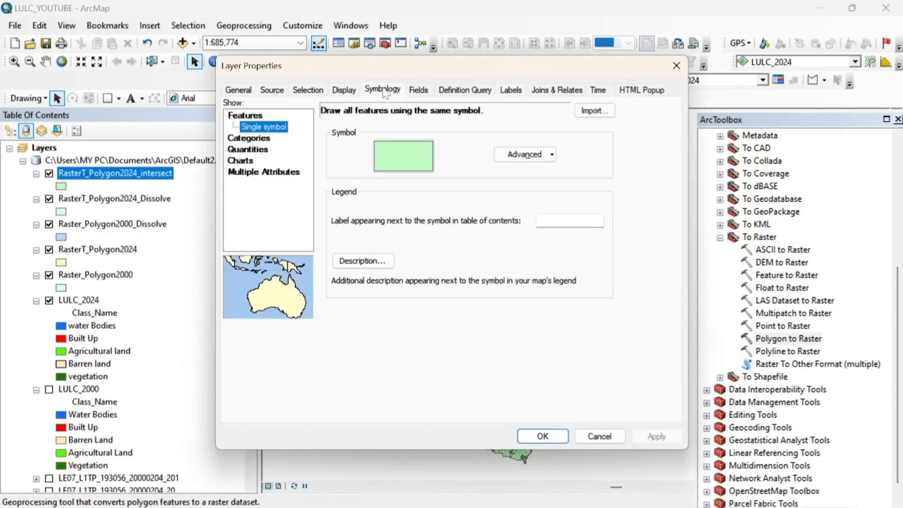
Step: Symbolize the intersect layer by unique values of the Change_Detection field, adding all values, and apply the symbology
{"action": "left_click", "coordinate": [257, 139]}
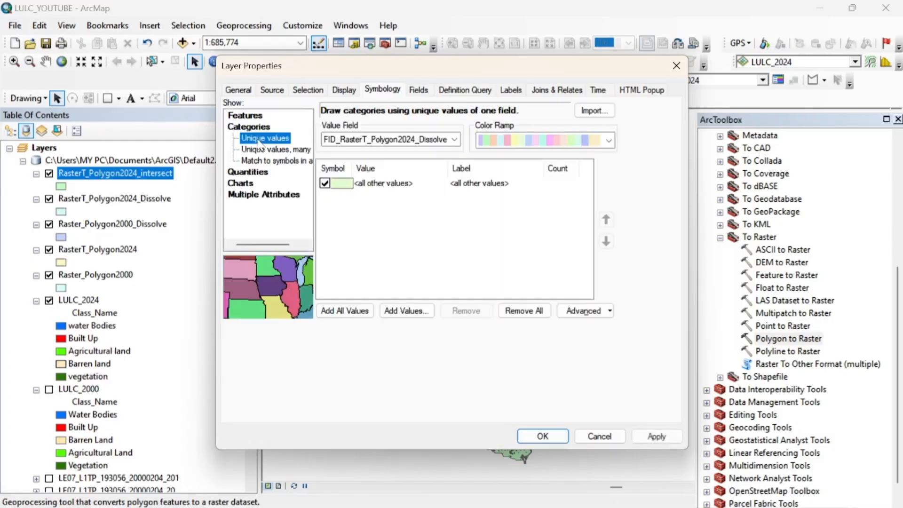
{"action": "left_click", "coordinate": [454, 140]}
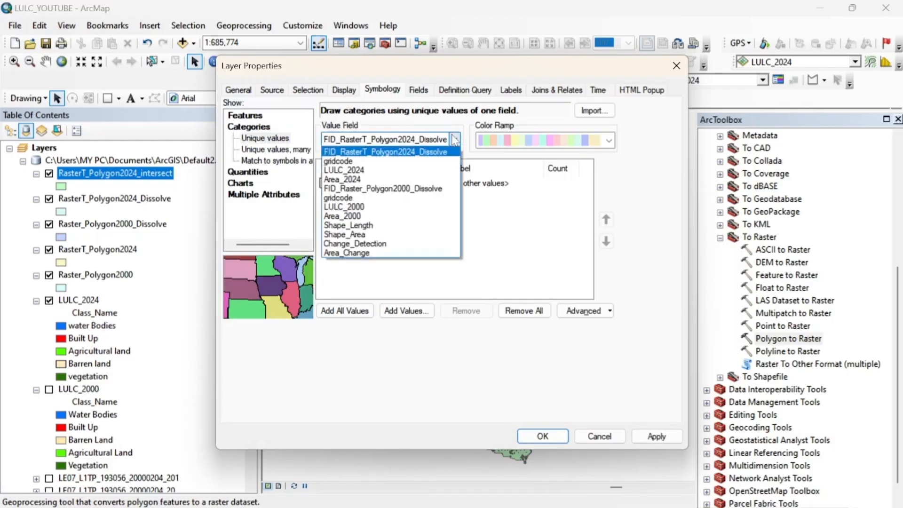
{"action": "left_click", "coordinate": [368, 244]}
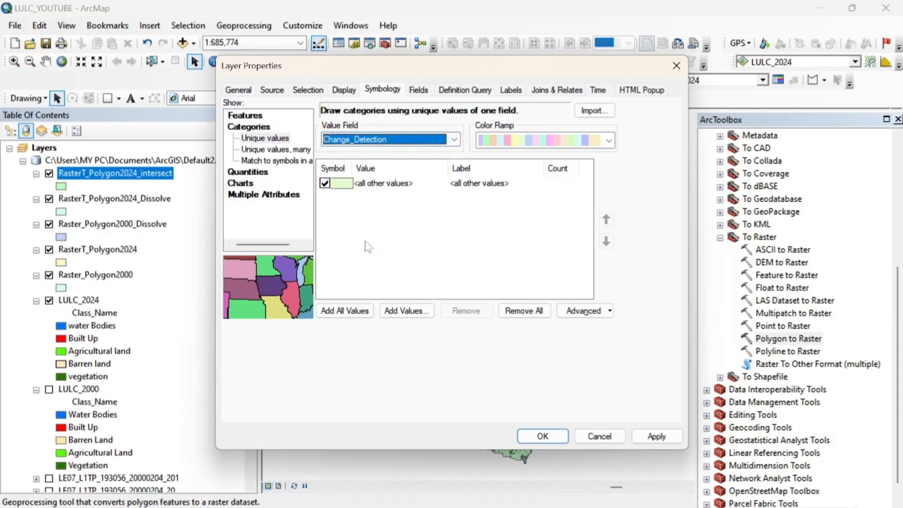
{"action": "left_click", "coordinate": [352, 311]}
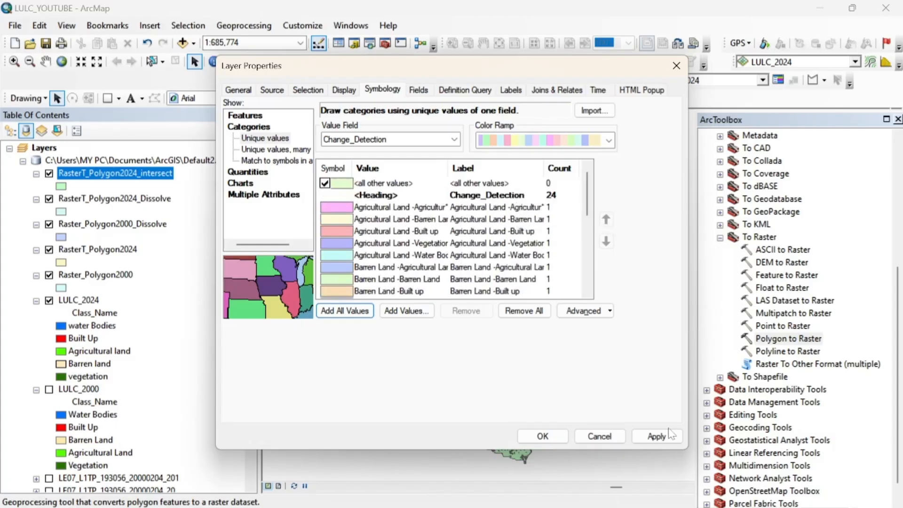
{"action": "scroll", "coordinate": [610, 144], "scroll_direction": "down", "scroll_amount": 1}
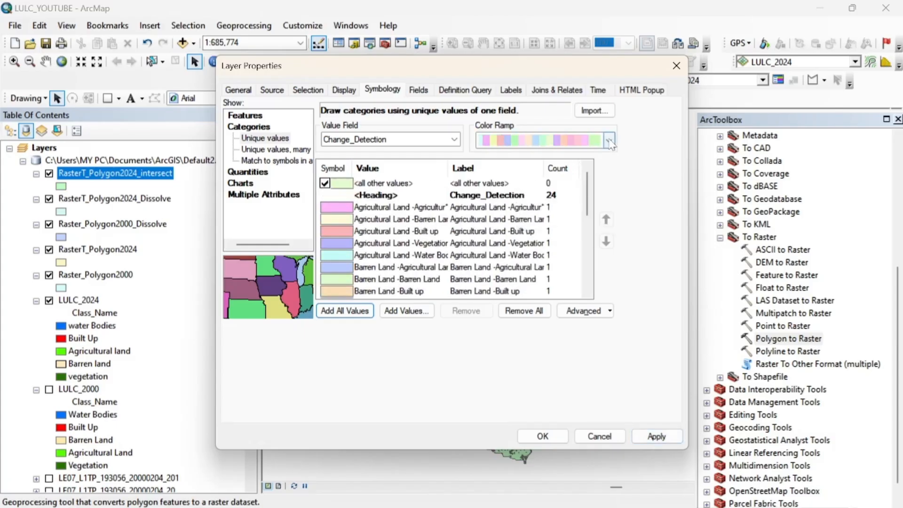
{"action": "left_click", "coordinate": [609, 142]}
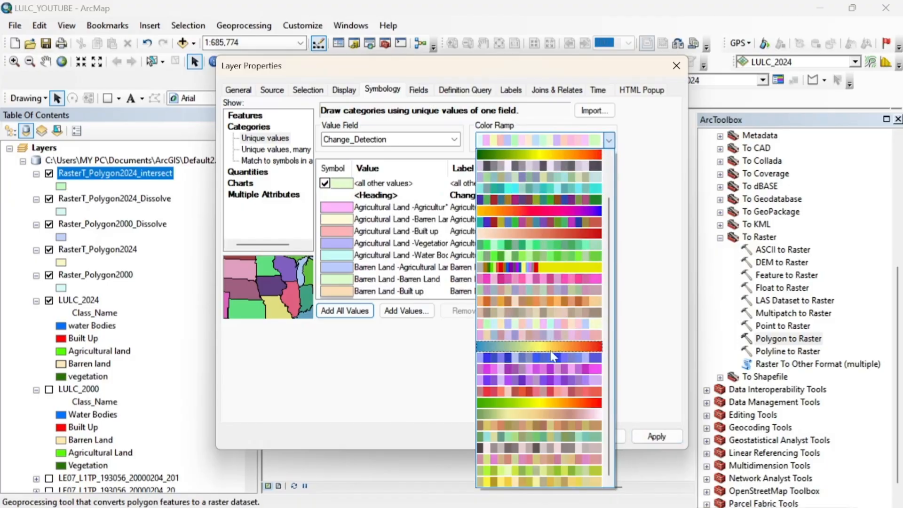
{"action": "left_click", "coordinate": [647, 301]}
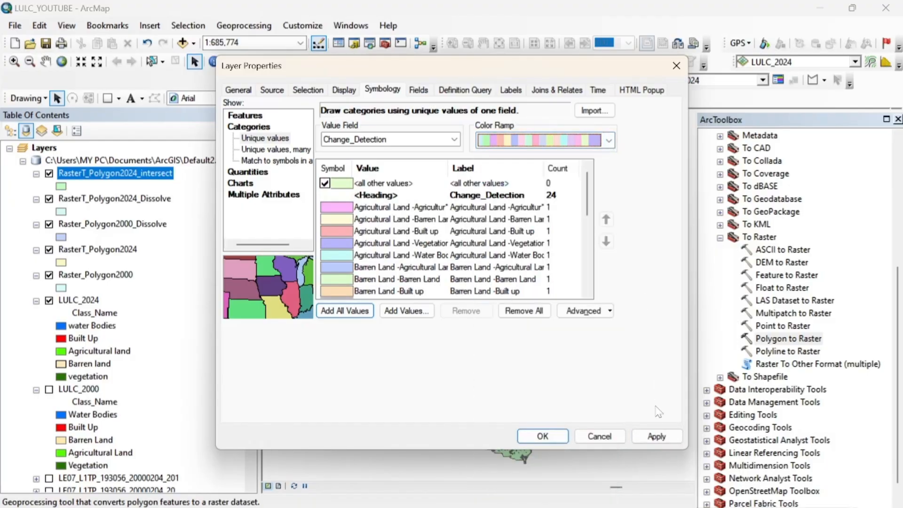
{"action": "left_click", "coordinate": [653, 436]}
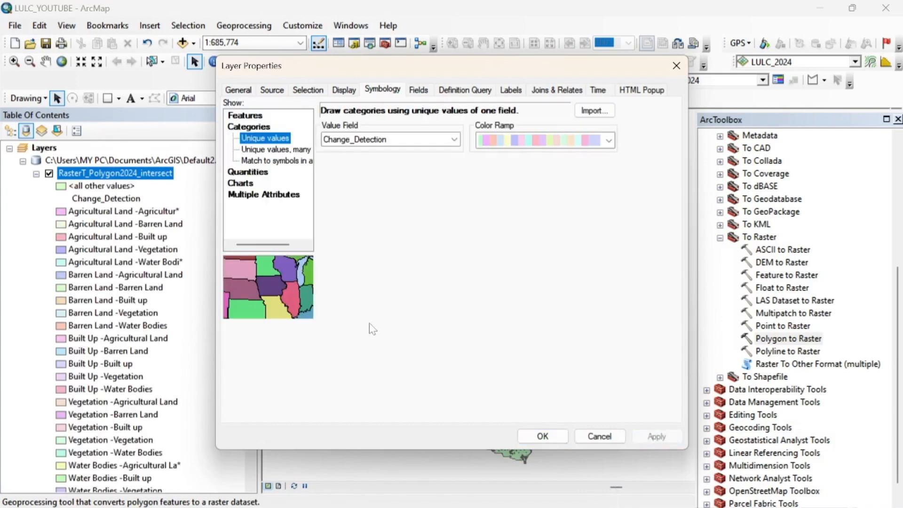
{"action": "left_click", "coordinate": [542, 436]}
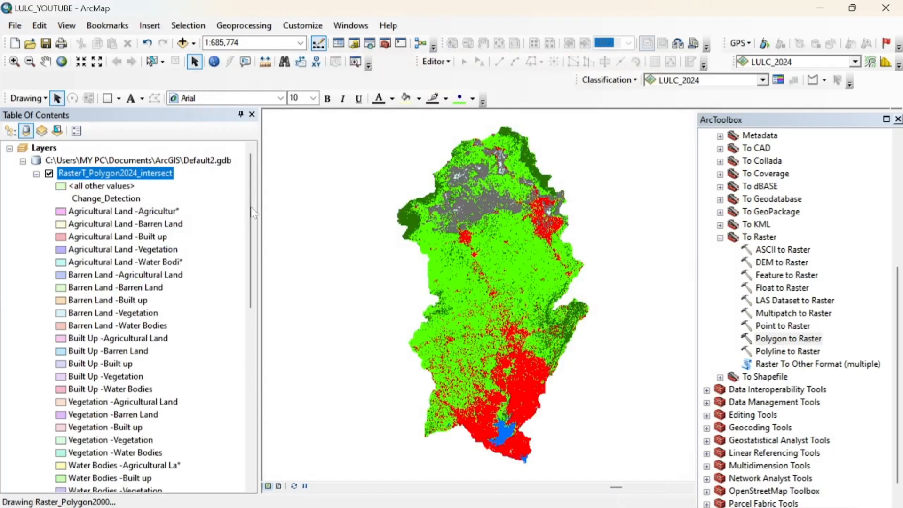
Step: Hide the RasterT_Polygon2024_Dissolve, Raster_Polygon2000_Dissolve, RasterT_Polygon2024, Raster_Polygon2000 and LULC_2024 layers
{"action": "mouse_move", "coordinate": [254, 212]}
{"action": "left_mouse_down"}
{"action": "mouse_move", "coordinate": [257, 301]}
{"action": "mouse_move", "coordinate": [261, 215]}
{"action": "left_mouse_up"}
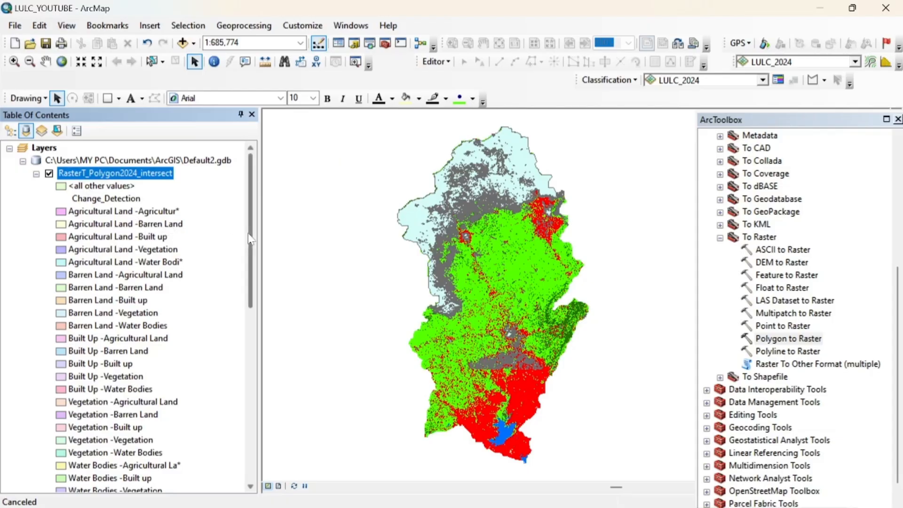
{"action": "left_click_drag", "start_coordinate": [247, 281], "coordinate": [237, 398]}
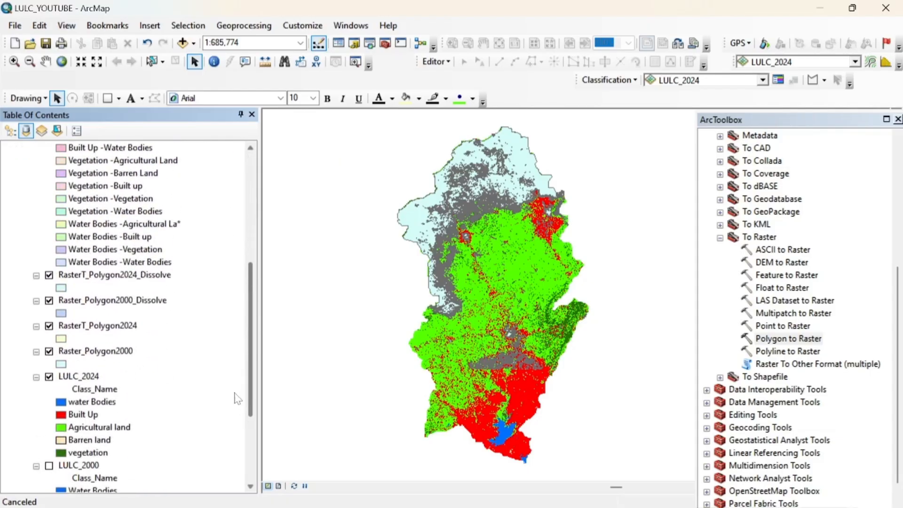
{"action": "left_click", "coordinate": [48, 275]}
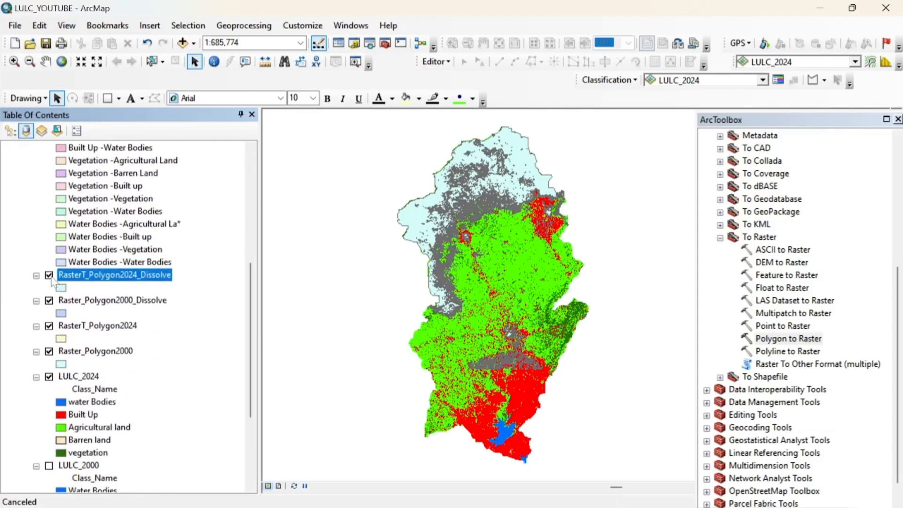
{"action": "left_click", "coordinate": [49, 300]}
{"action": "left_click", "coordinate": [49, 325]}
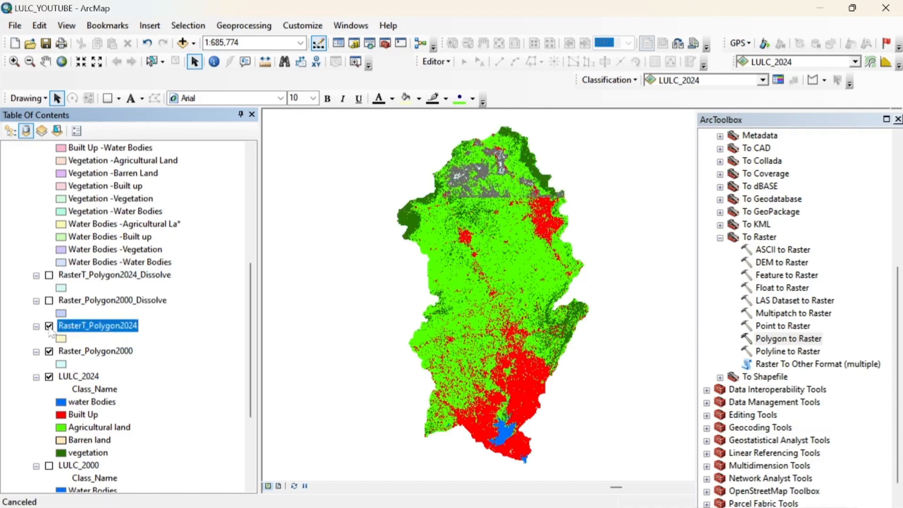
{"action": "left_click", "coordinate": [49, 351]}
{"action": "left_click", "coordinate": [49, 376]}
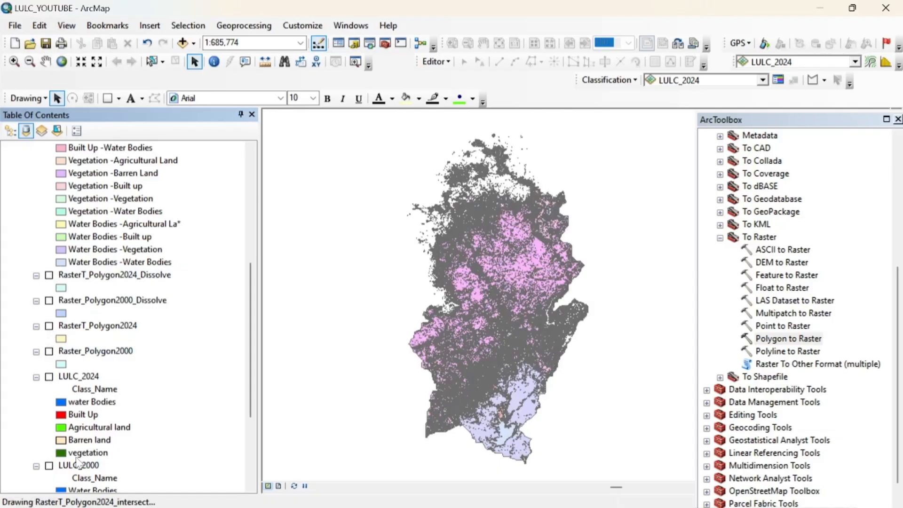
Step: Set the fill color of the Vegetation -Vegetation class in the intersect layer to dark green
{"action": "scroll", "coordinate": [78, 463], "scroll_direction": "down", "scroll_amount": 3}
{"action": "scroll", "coordinate": [107, 331], "scroll_direction": "up", "scroll_amount": 10}
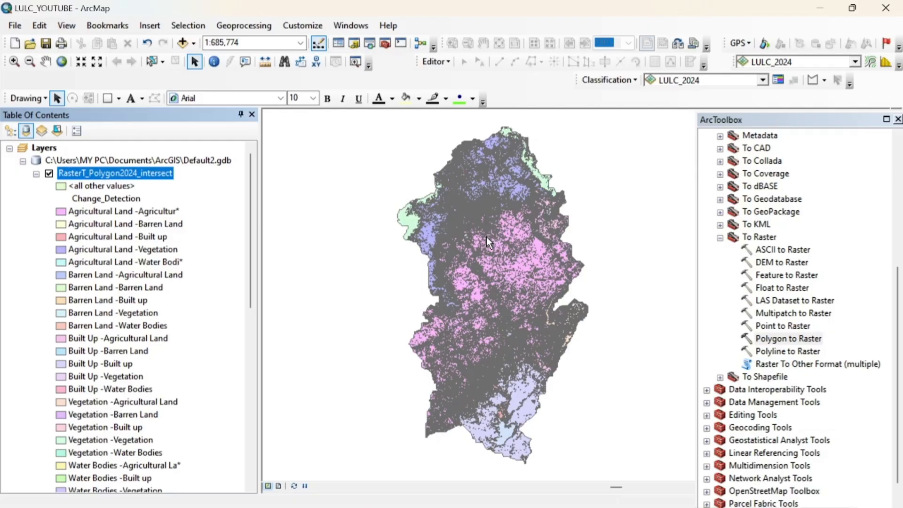
{"action": "left_click_drag", "start_coordinate": [250, 197], "coordinate": [231, 258]}
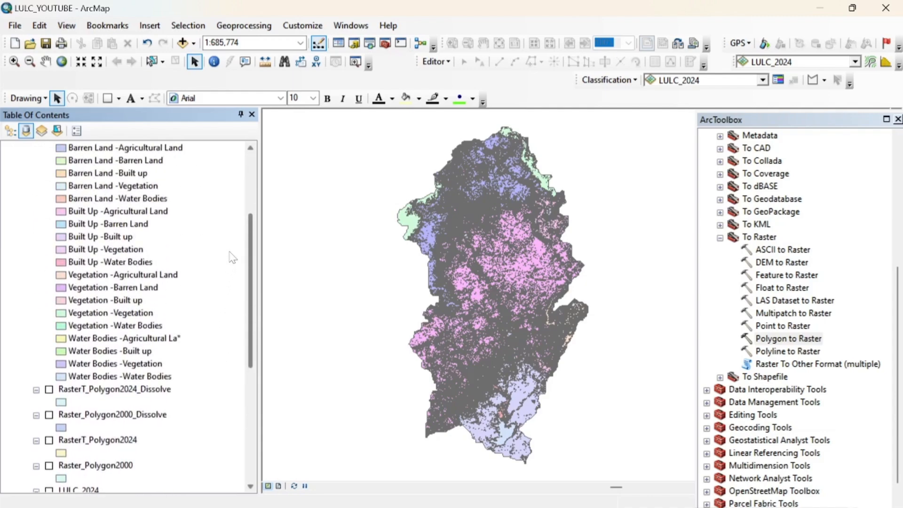
{"action": "left_click", "coordinate": [59, 312]}
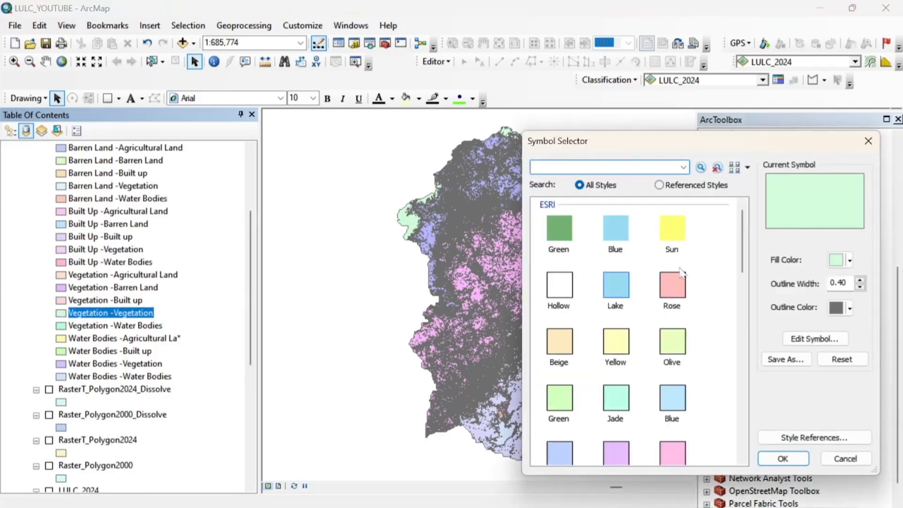
{"action": "left_click", "coordinate": [849, 261]}
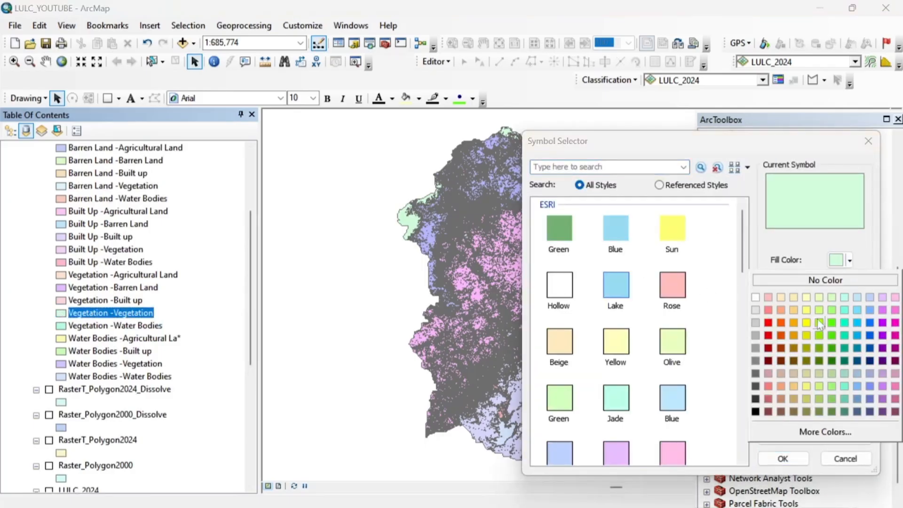
{"action": "left_click", "coordinate": [832, 349]}
{"action": "left_click", "coordinate": [794, 456]}
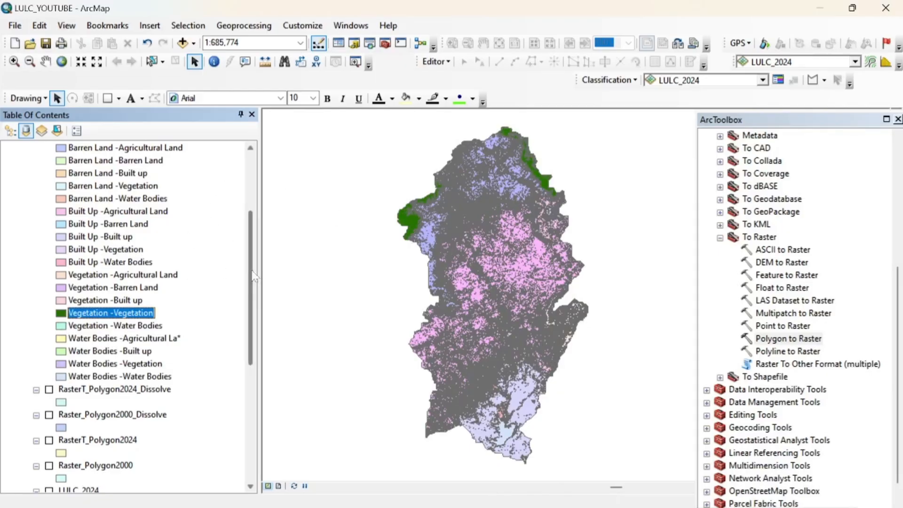
Step: Set the fill color of the class for agricultural land that stayed agricultural to bright green
{"action": "mouse_move", "coordinate": [254, 276]}
{"action": "left_mouse_down"}
{"action": "mouse_move", "coordinate": [256, 237]}
{"action": "mouse_move", "coordinate": [243, 285]}
{"action": "left_mouse_up"}
{"action": "scroll", "coordinate": [243, 285], "scroll_direction": "up", "scroll_amount": 2}
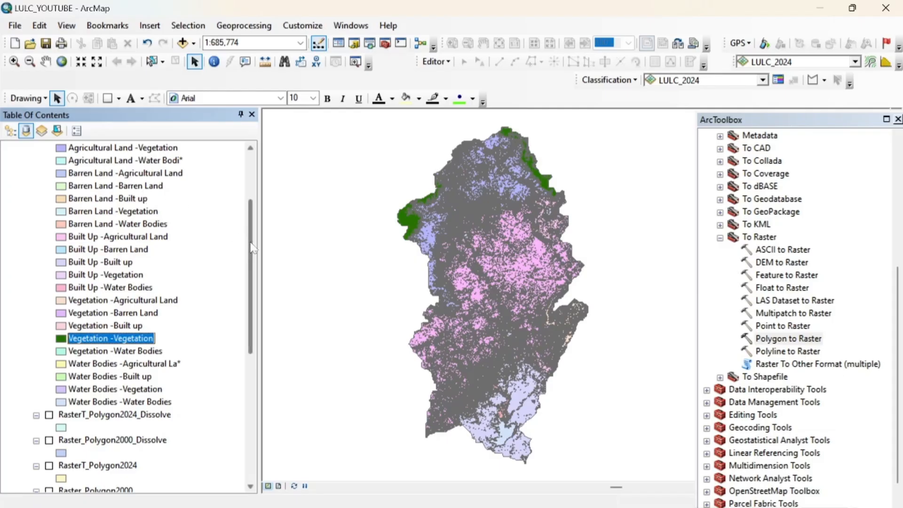
{"action": "scroll", "coordinate": [255, 234], "scroll_direction": "up", "scroll_amount": 1}
{"action": "scroll", "coordinate": [255, 234], "scroll_direction": "up", "scroll_amount": 1}
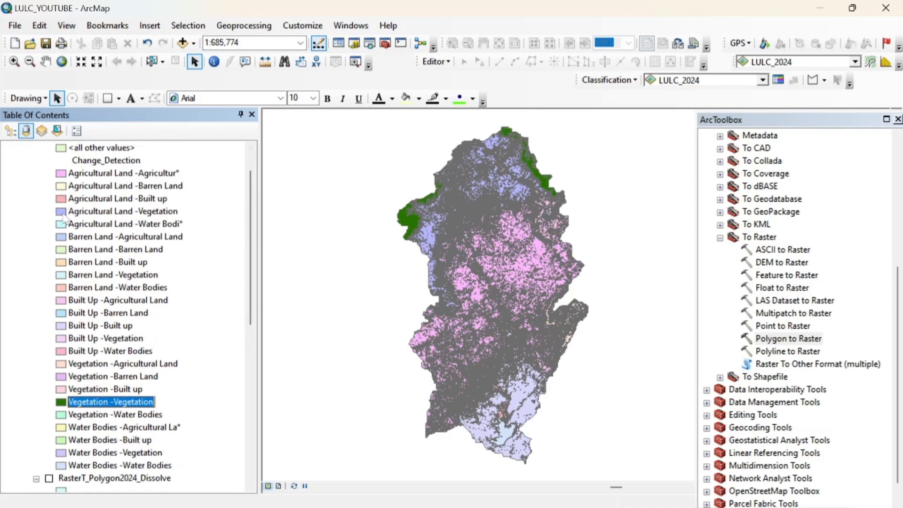
{"action": "left_click", "coordinate": [60, 173]}
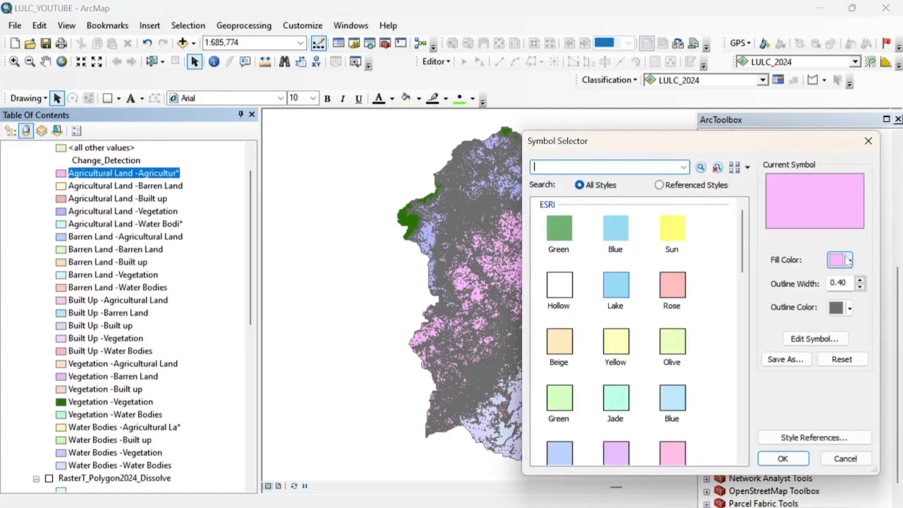
{"action": "left_click", "coordinate": [841, 260]}
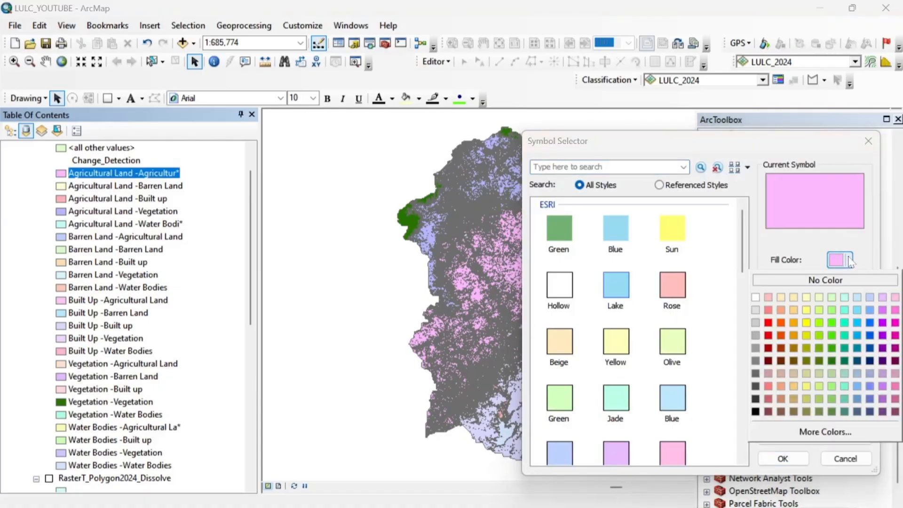
{"action": "left_click", "coordinate": [831, 323]}
{"action": "left_click", "coordinate": [782, 459]}
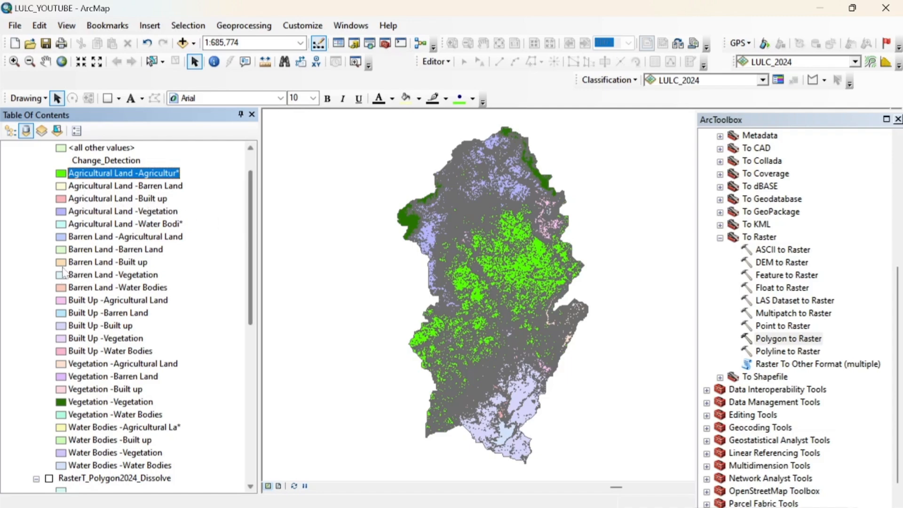
Step: Set the fill color of the Built Up -Built up class in the intersect layer to red
{"action": "left_click", "coordinate": [58, 325]}
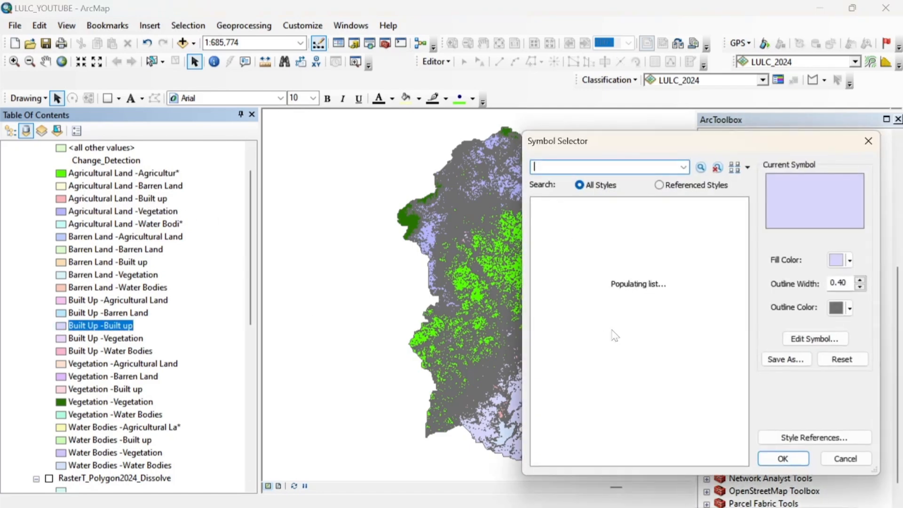
{"action": "left_click", "coordinate": [851, 262]}
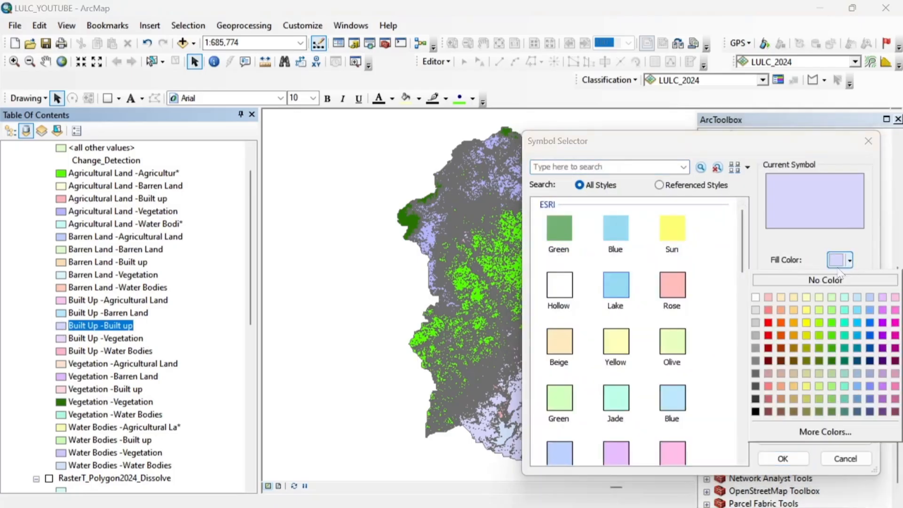
{"action": "left_click", "coordinate": [776, 327]}
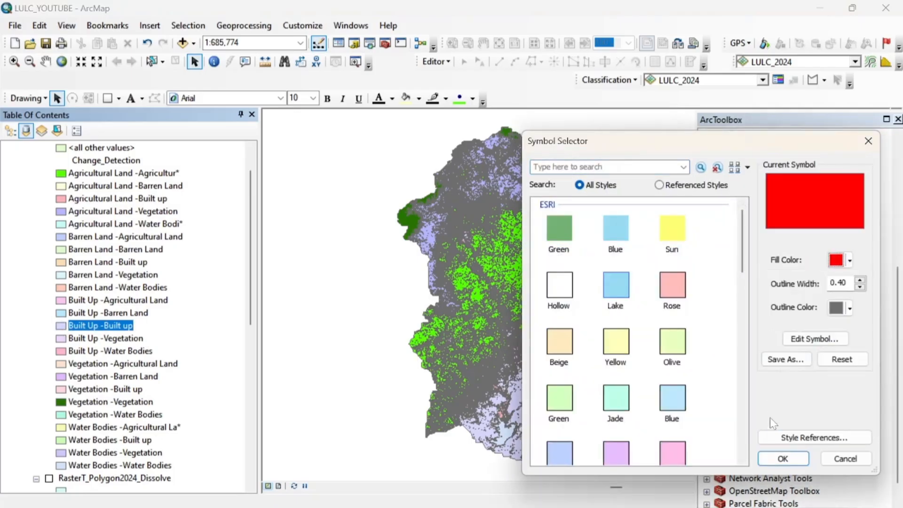
{"action": "left_click", "coordinate": [782, 458]}
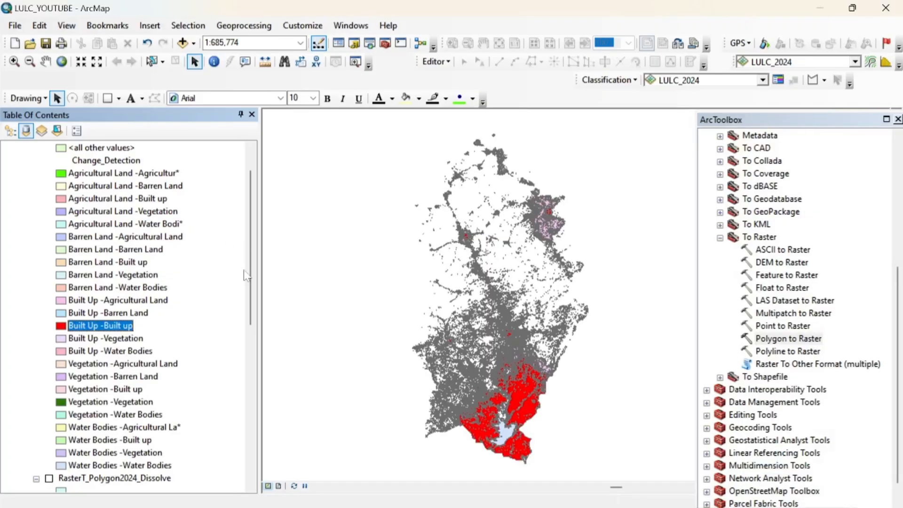